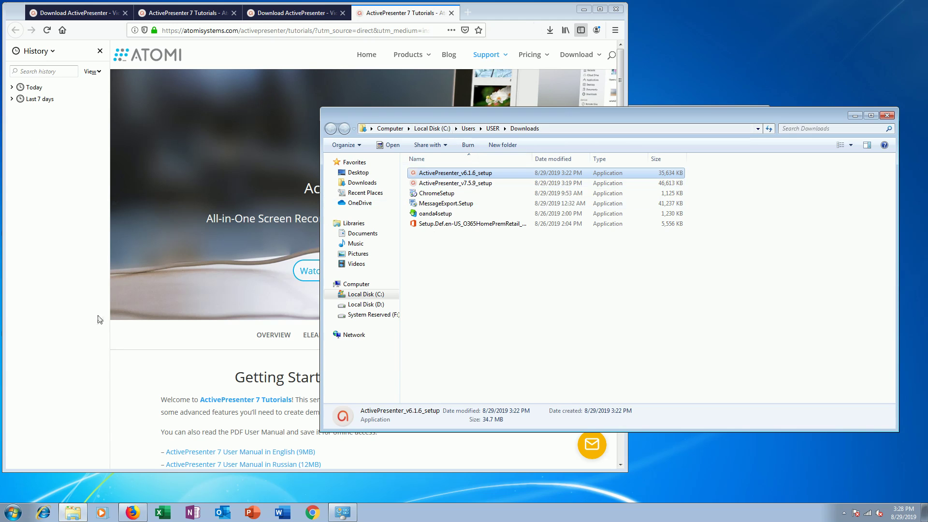
# Switch to the Firefox window and open python.org in a new browser tab
pyautogui.click(57, 257)
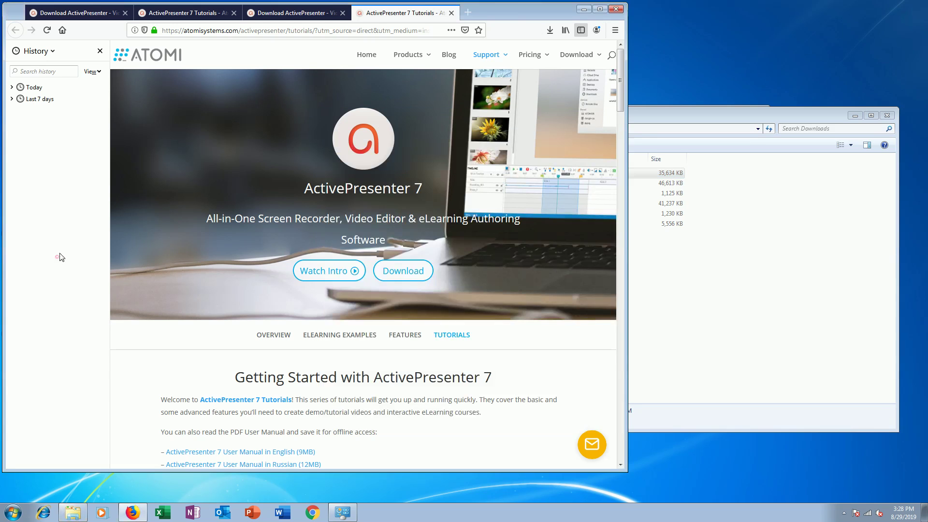
pyautogui.click(468, 12)
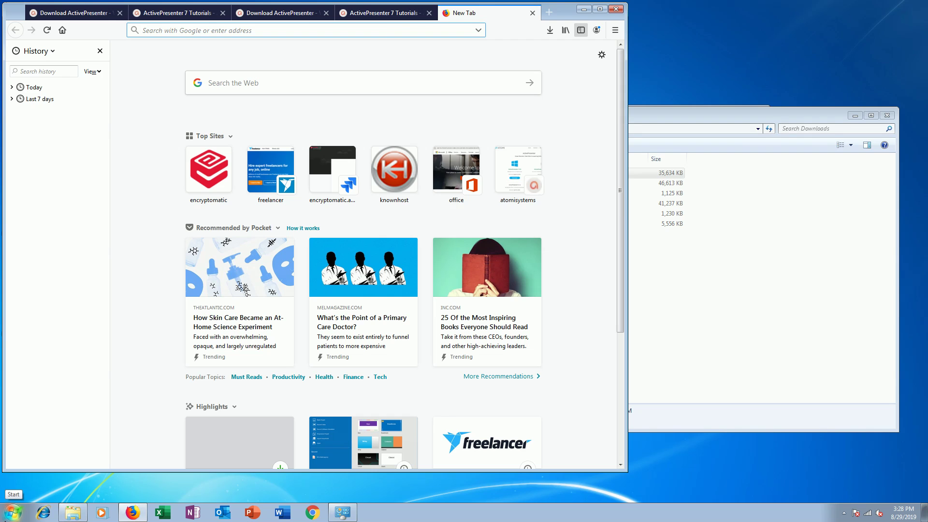
pyautogui.write('python')
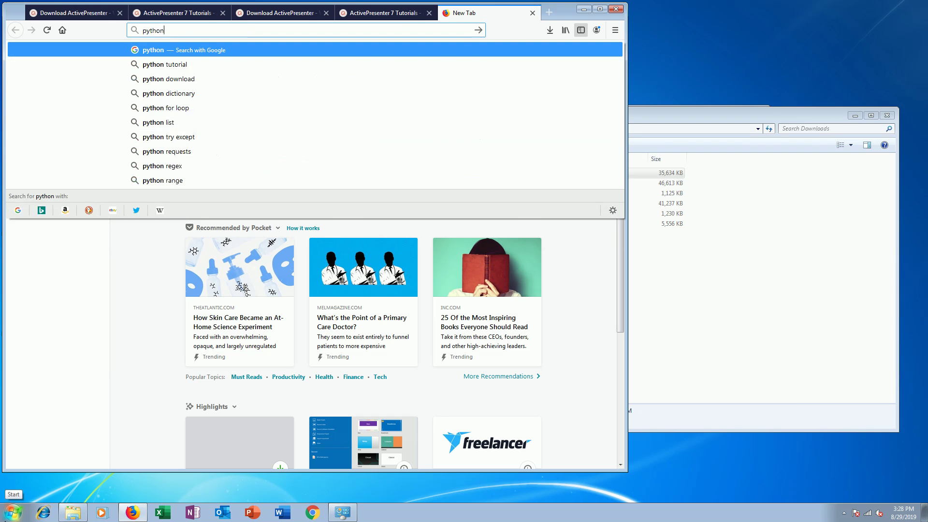
pyautogui.write('.org')
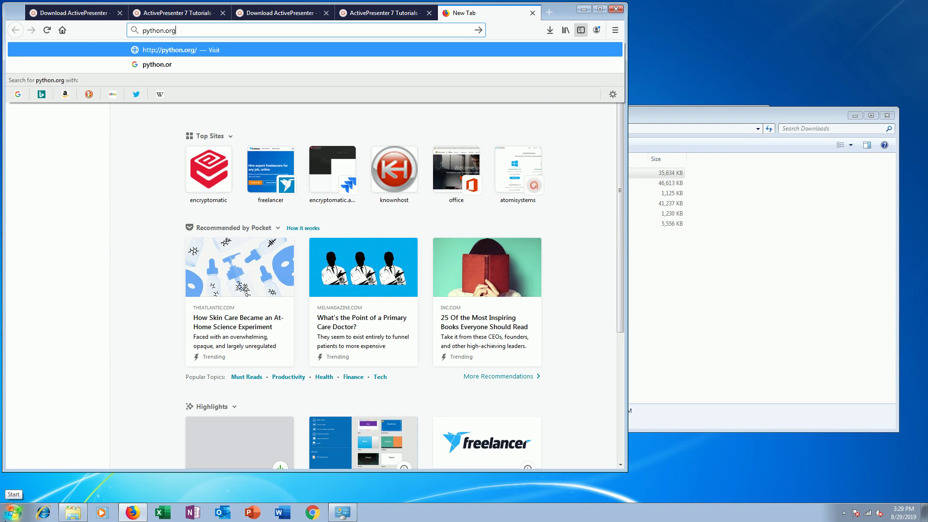
pyautogui.press('Return')
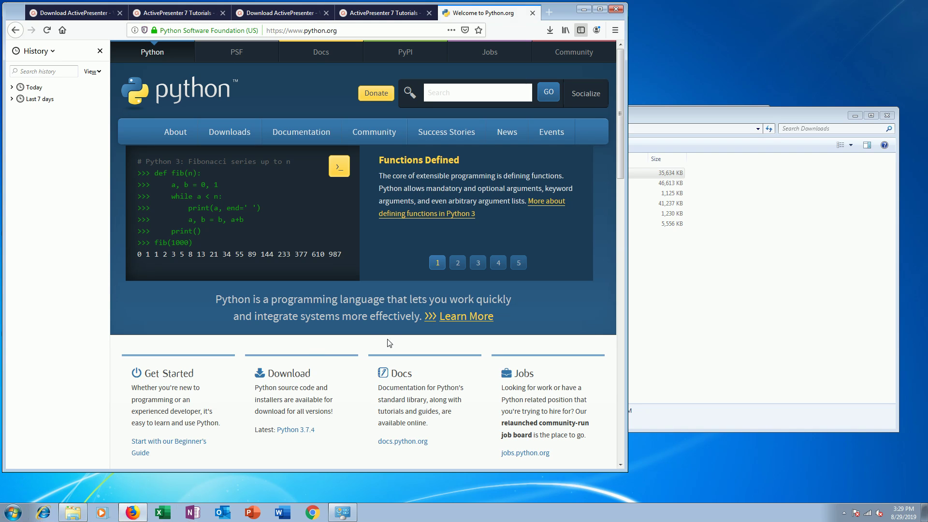
# Open the Python 3.7.4 release page and examine its release notes and list of downloadable files
pyautogui.scroll(-4, 389, 343)
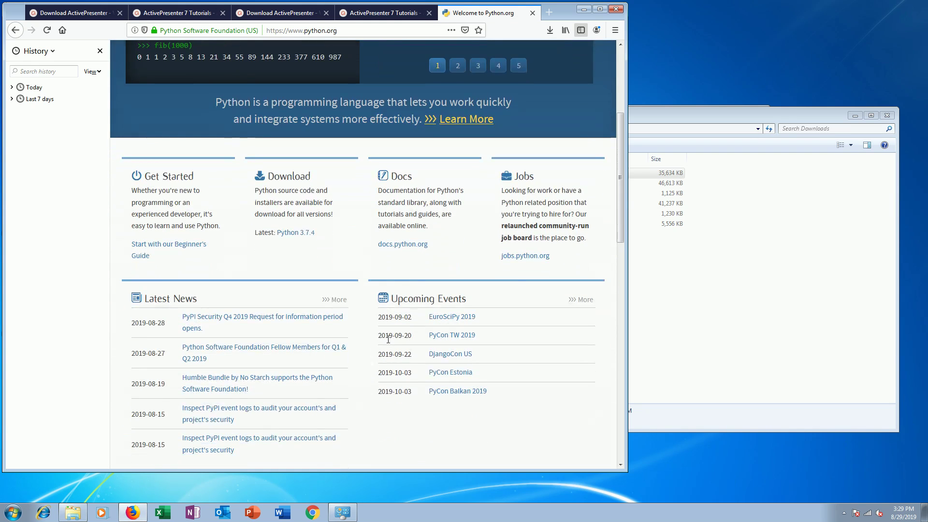
pyautogui.scroll(4, 388, 340)
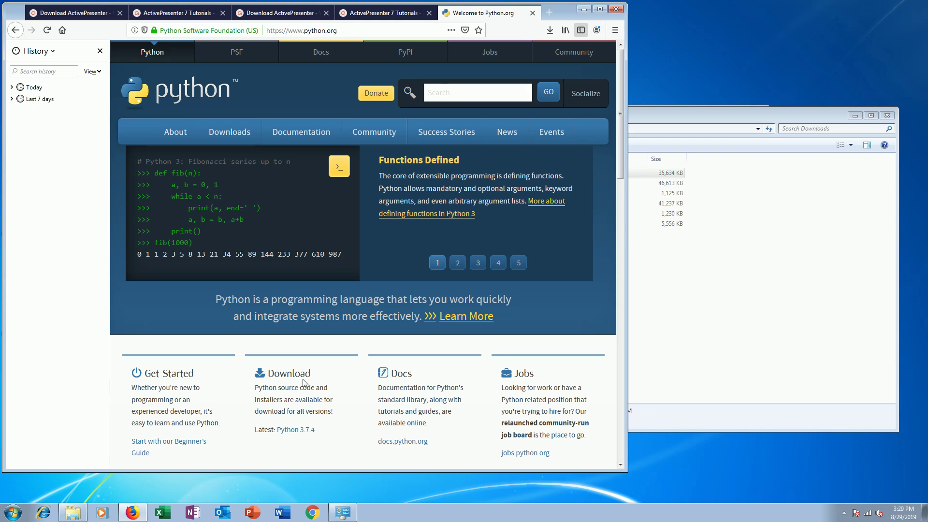
pyautogui.click(291, 430)
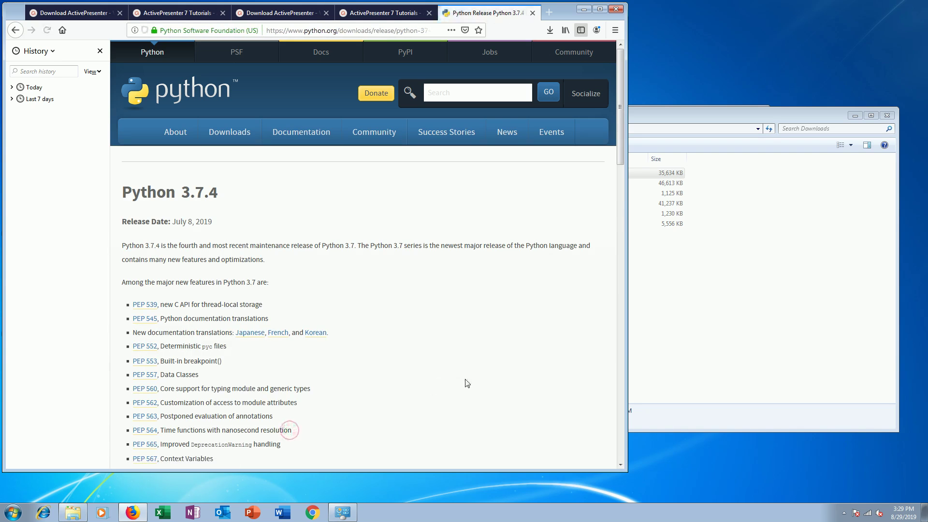
pyautogui.scroll(-3, 356, 331)
pyautogui.scroll(-5, 355, 331)
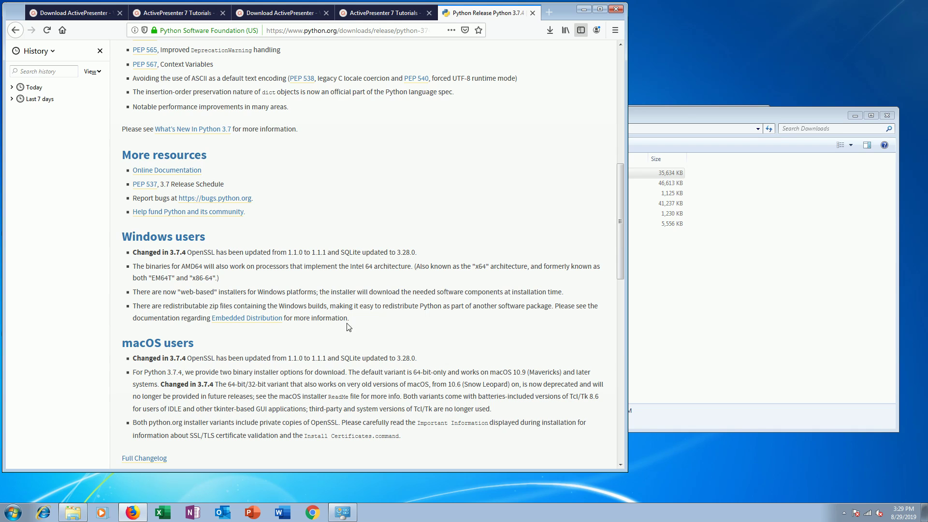
pyautogui.scroll(-4, 349, 327)
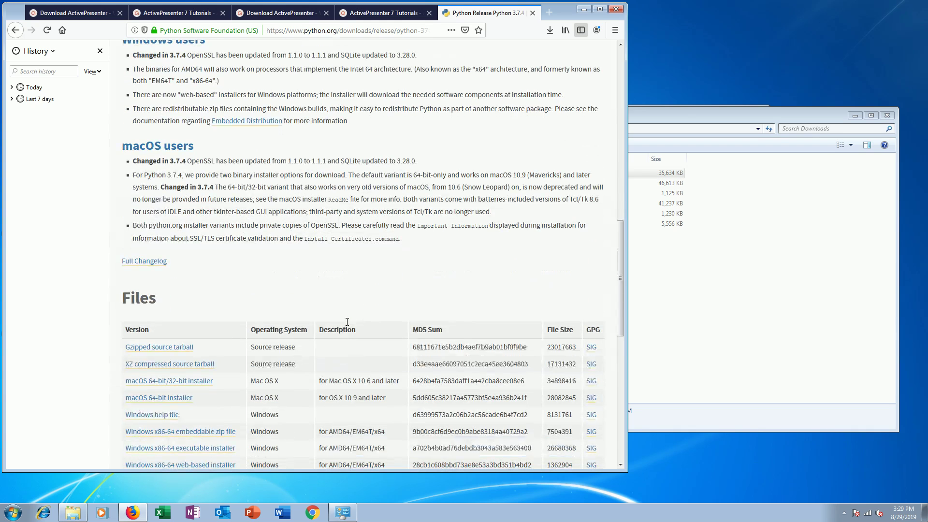
pyautogui.scroll(-1, 347, 321)
pyautogui.scroll(-4, 347, 324)
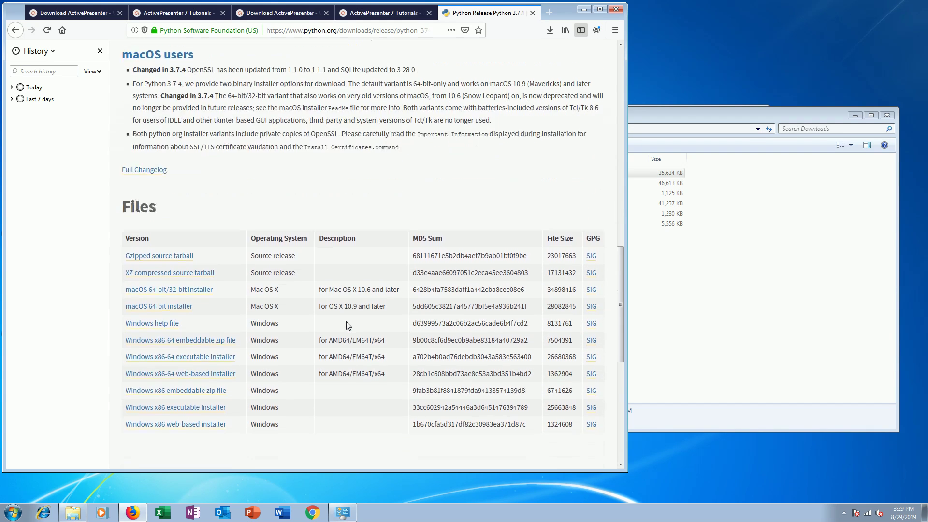
pyautogui.scroll(3, 338, 318)
pyautogui.scroll(4, 337, 316)
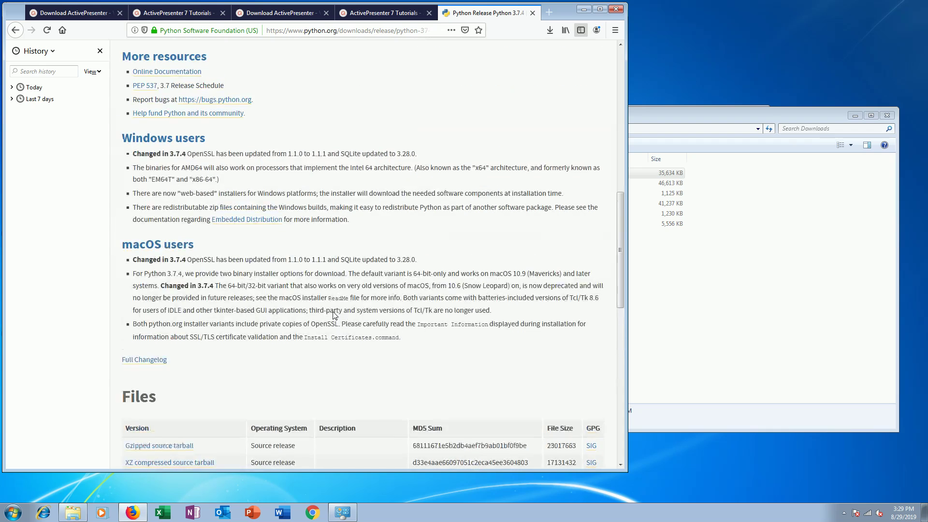
pyautogui.scroll(10, 335, 315)
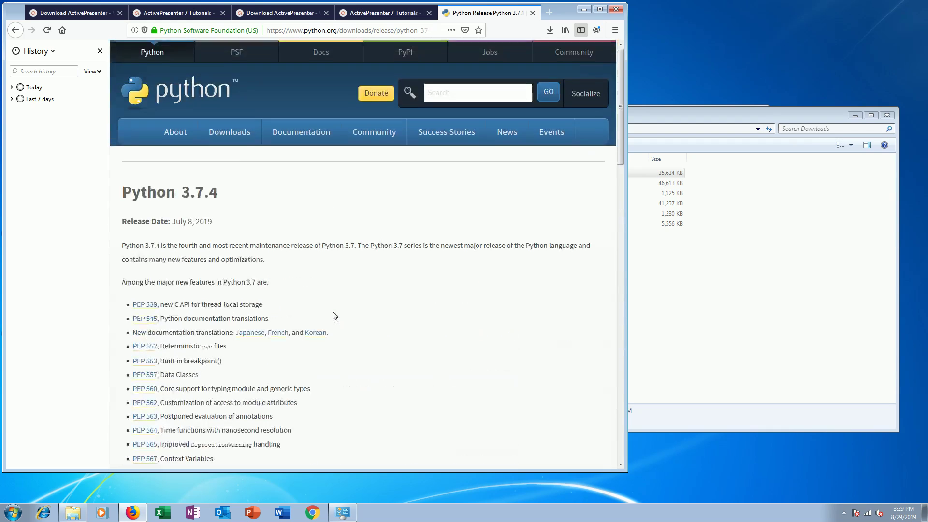
# Go to the Python downloads page and open the Python 3.6.3 release from the list of specific releases
pyautogui.click(235, 136)
pyautogui.click(236, 156)
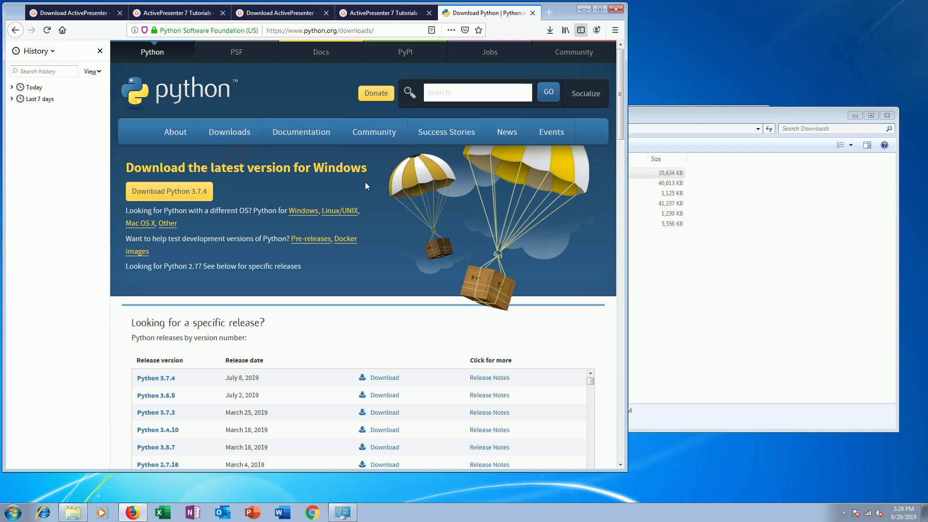
pyautogui.scroll(-2, 387, 308)
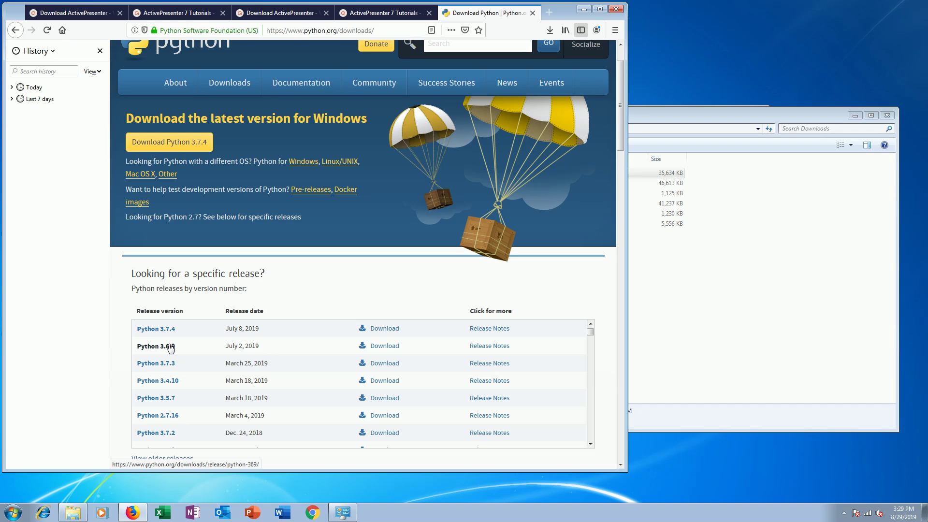
pyautogui.scroll(-2, 173, 347)
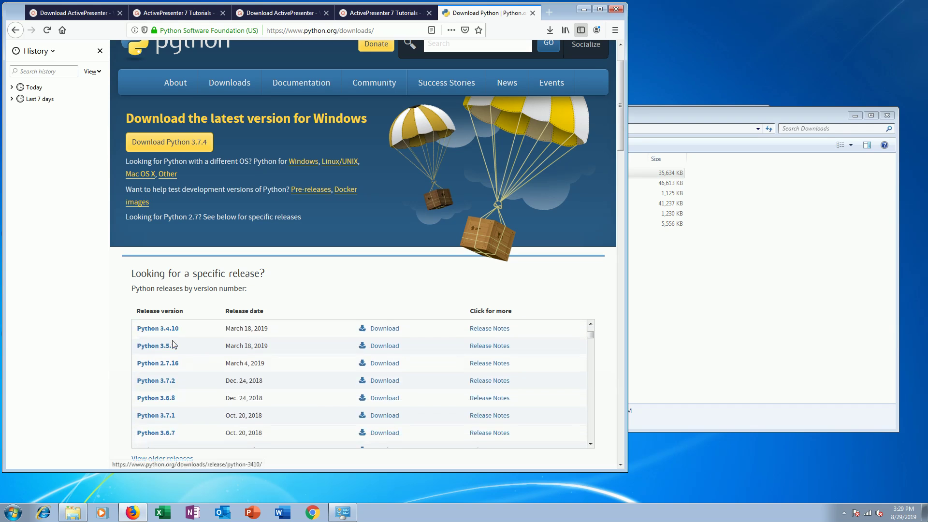
pyautogui.scroll(-2, 172, 345)
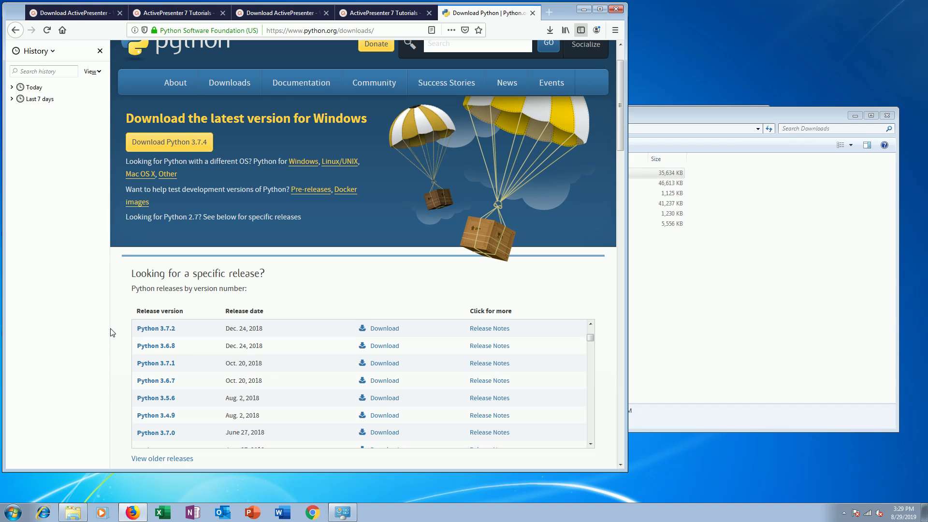
pyautogui.scroll(-2, 231, 427)
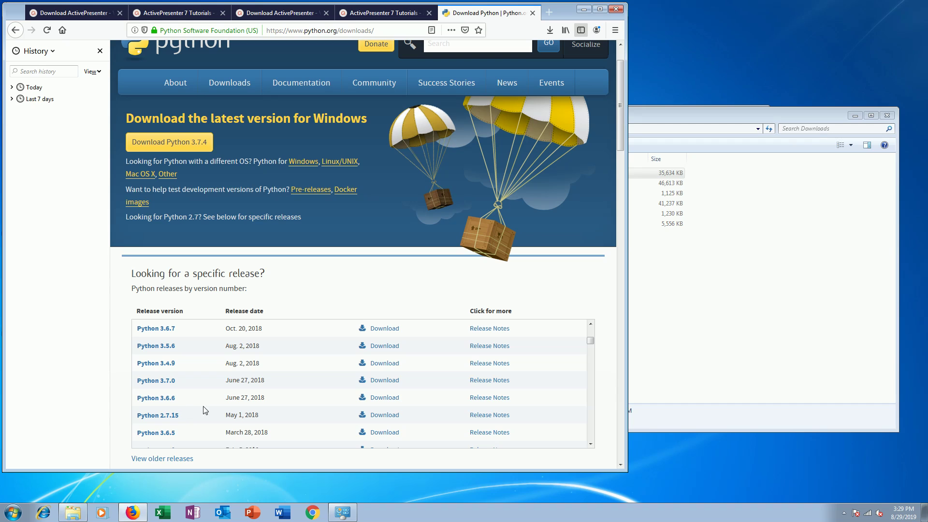
pyautogui.scroll(-2, 238, 407)
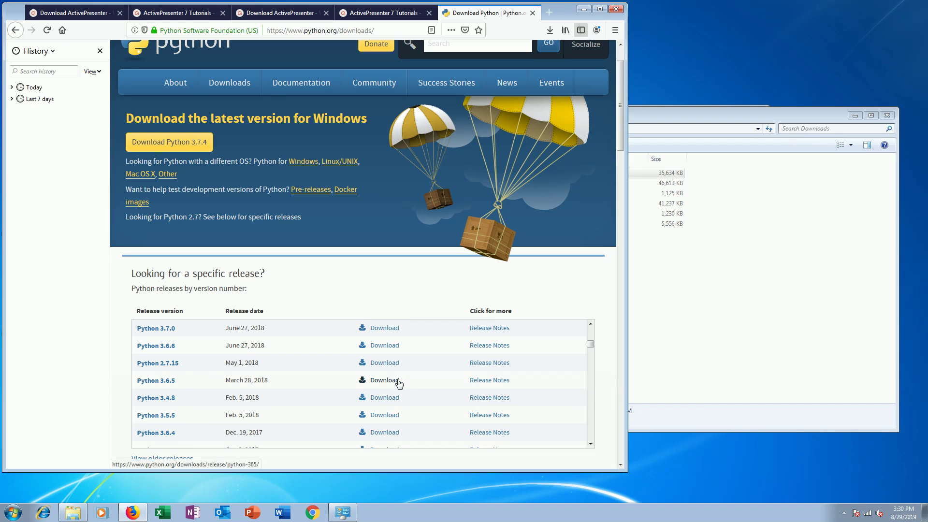
pyautogui.scroll(-2, 385, 438)
pyautogui.click(387, 399)
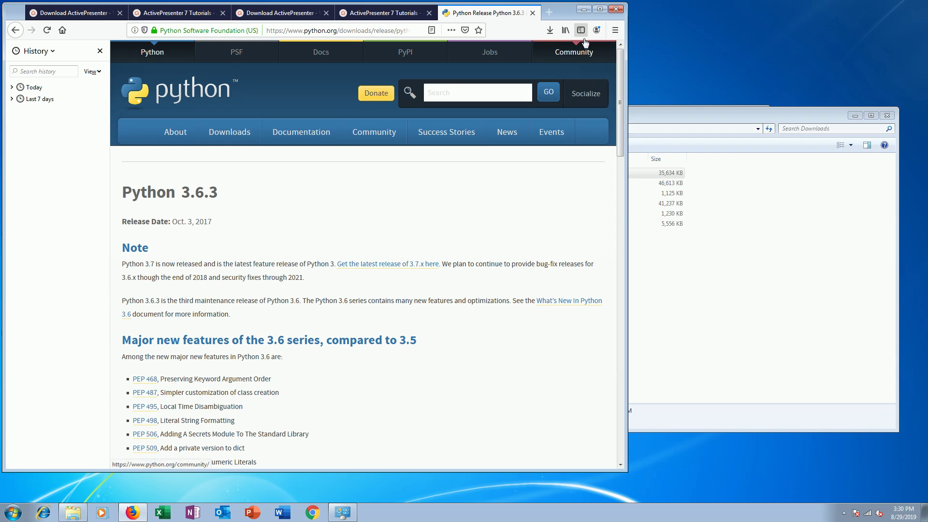
# Open the Python 3.6.3 Windows x86 embeddable zip file with Windows Explorer, view its contents and close the window
pyautogui.click(549, 30)
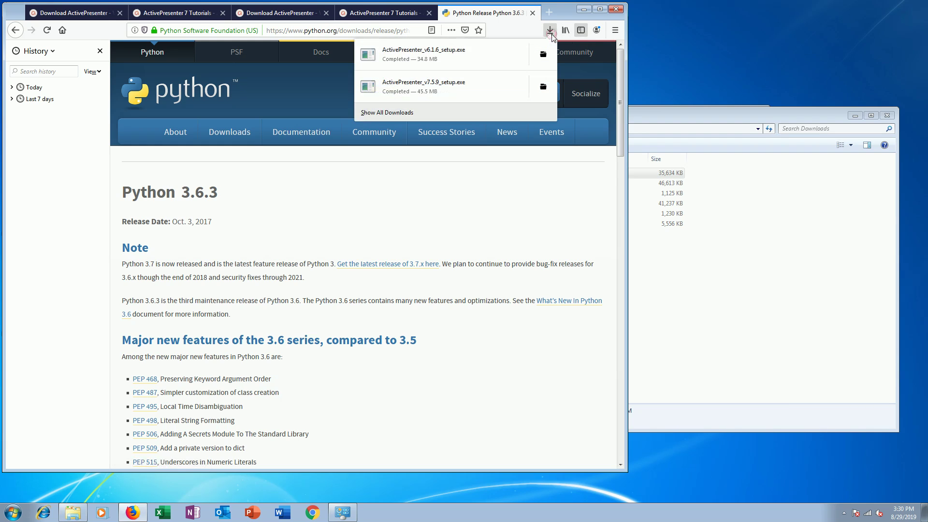
pyautogui.scroll(-12, 478, 311)
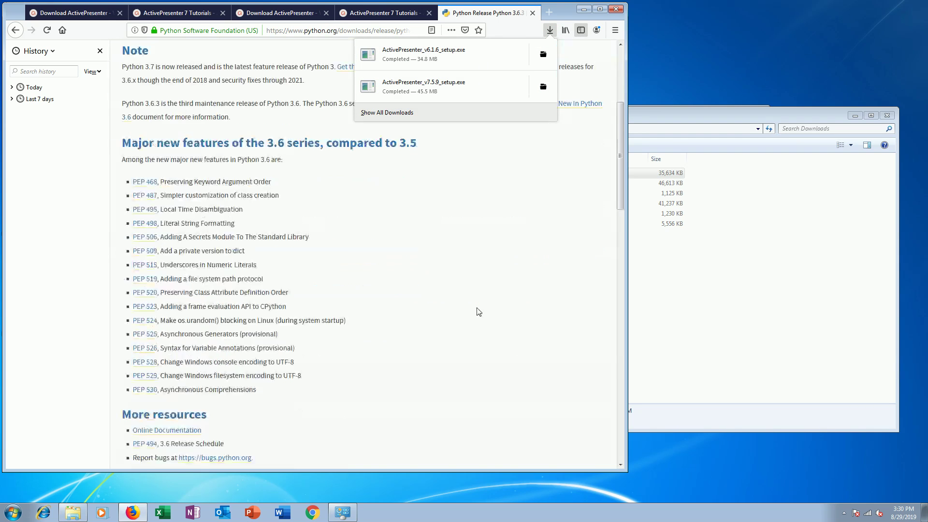
pyautogui.scroll(-3, 477, 311)
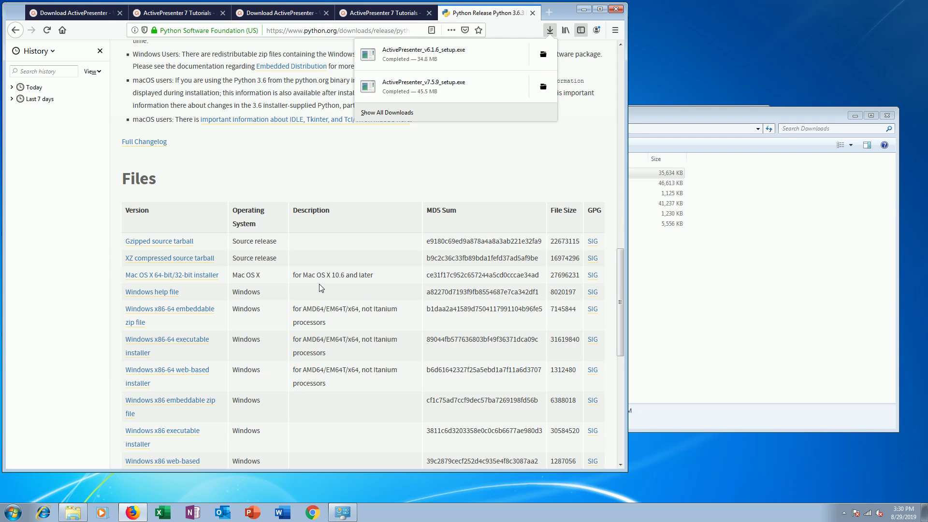
pyautogui.scroll(1, 319, 285)
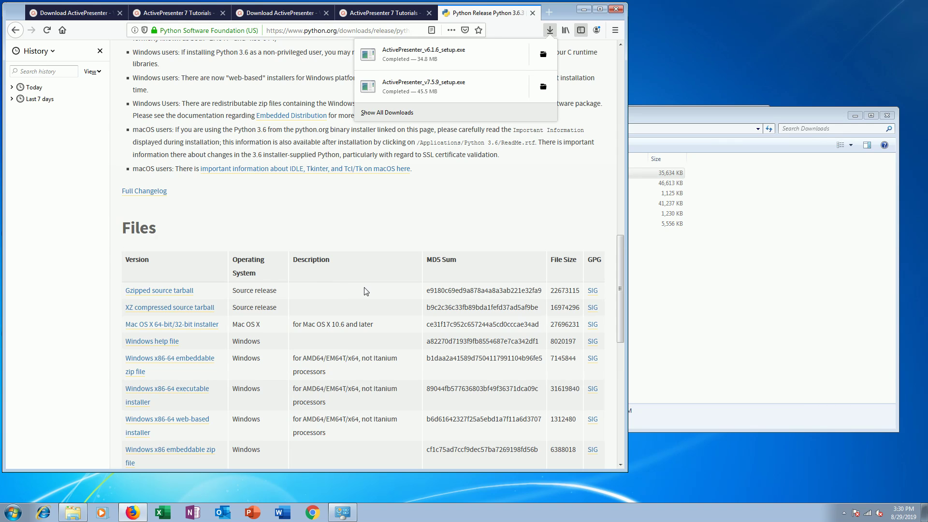
pyautogui.scroll(-2, 366, 291)
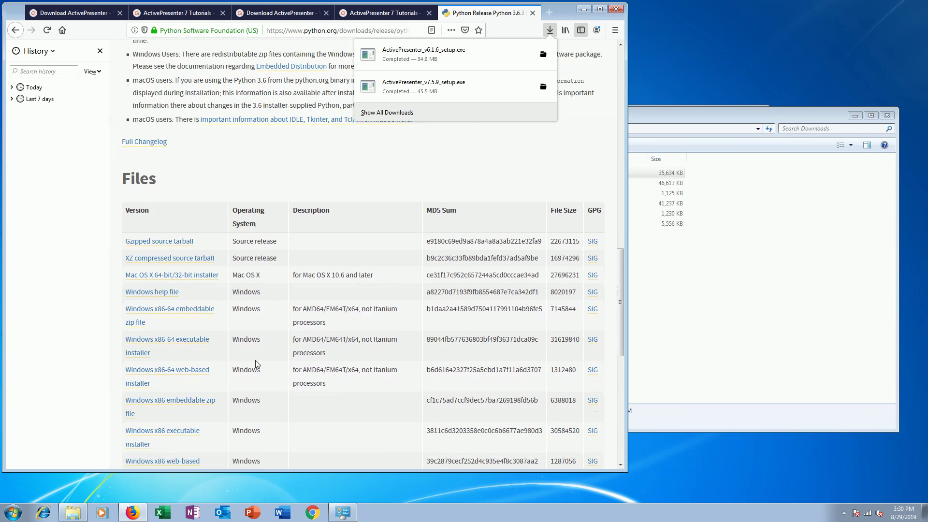
pyautogui.scroll(1, 258, 364)
pyautogui.scroll(-1, 206, 424)
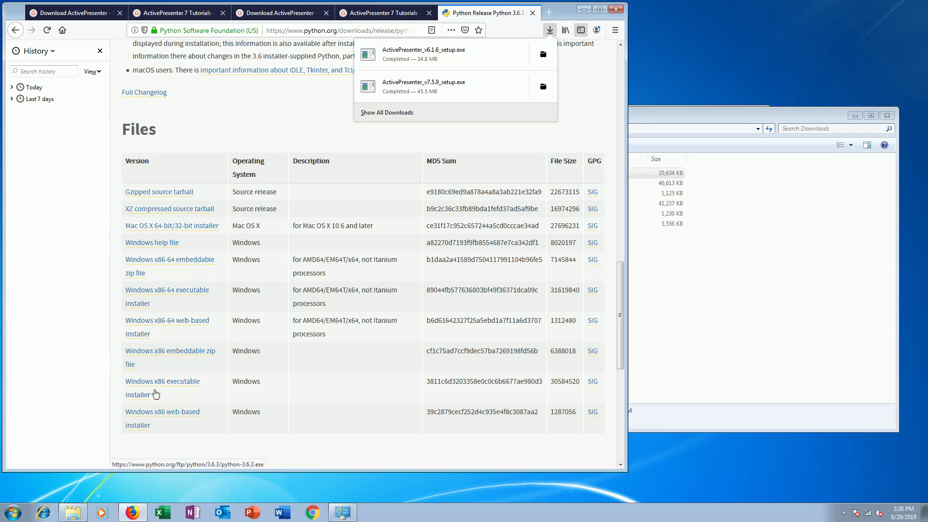
pyautogui.click(207, 355)
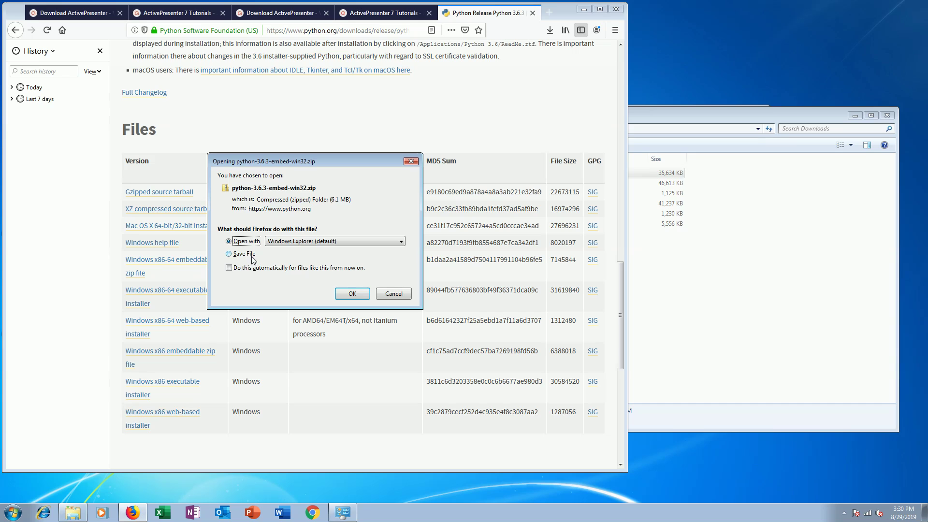
pyautogui.click(353, 294)
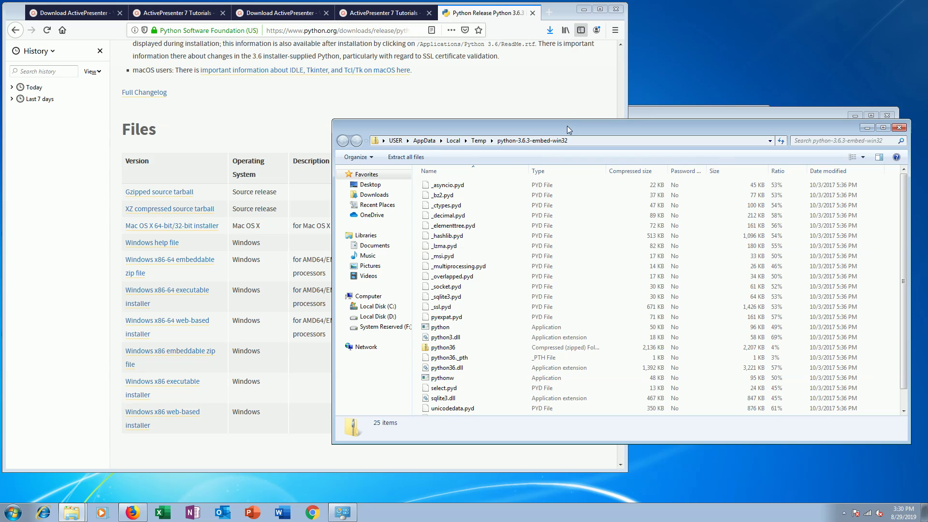
pyautogui.moveTo(659, 129); pyautogui.dragTo(582, 129)
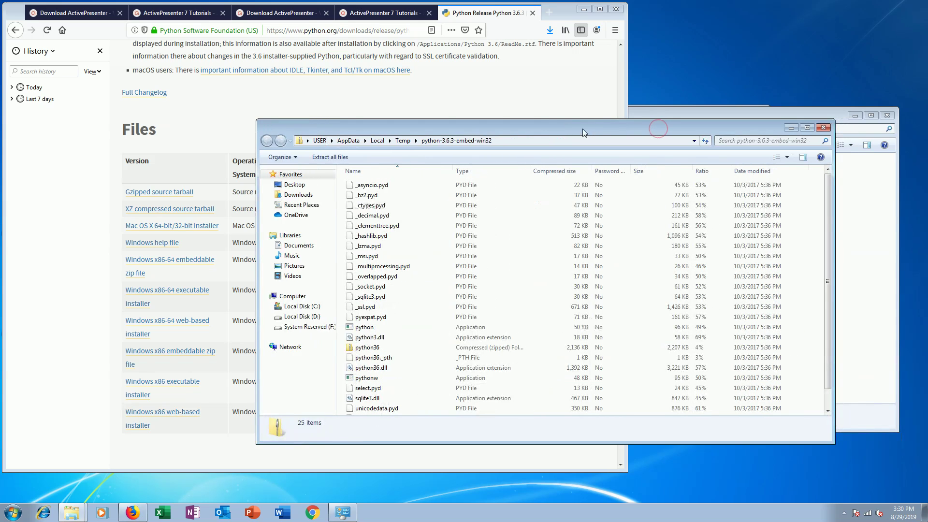
pyautogui.click(822, 127)
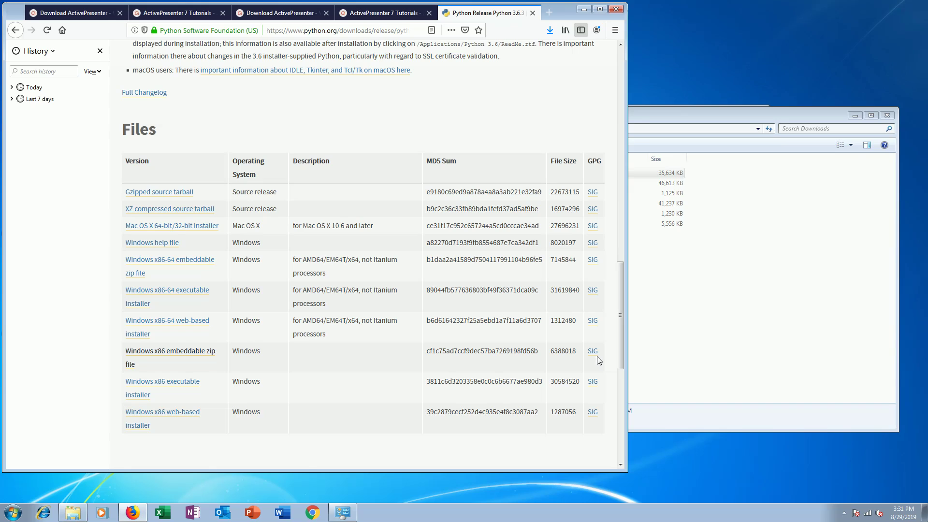
# Save the Windows x86 embeddable zip file to the Downloads folder as python-3.6.3-embed-win32
pyautogui.rightClick(195, 349)
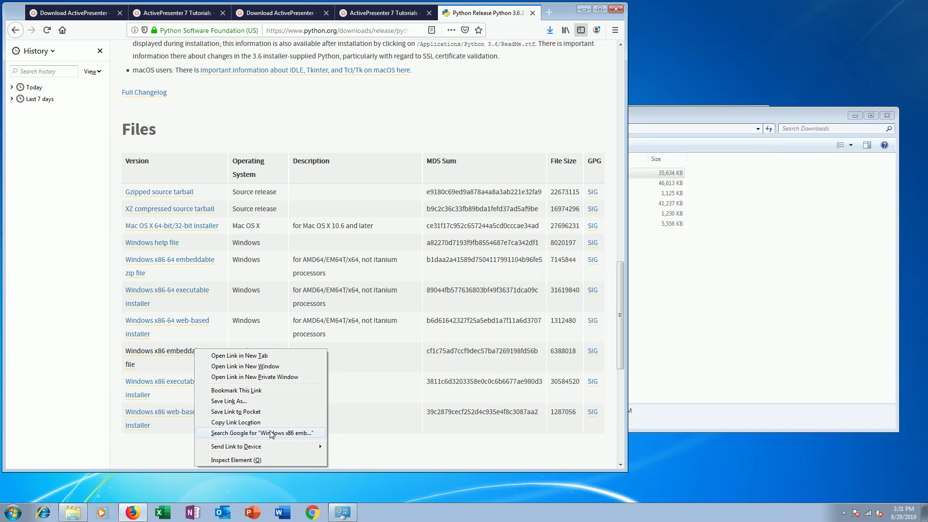
pyautogui.click(259, 403)
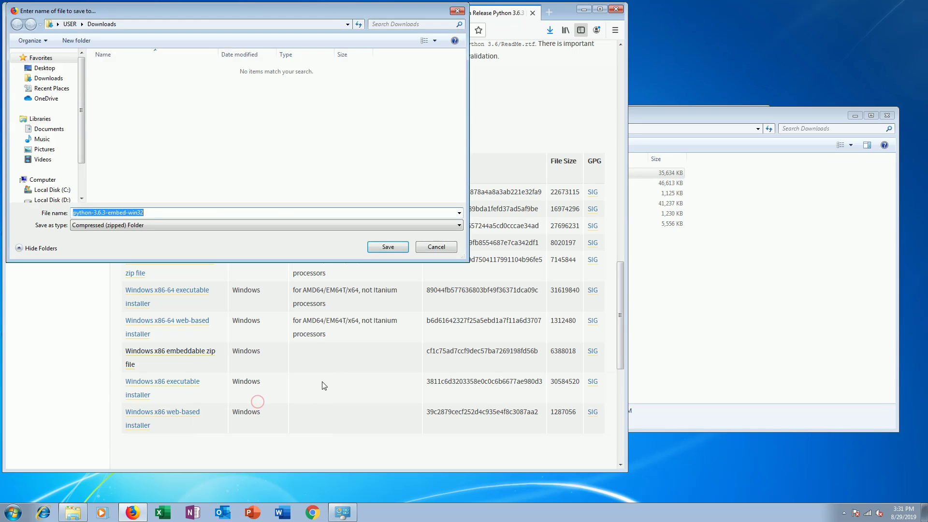
pyautogui.click(389, 247)
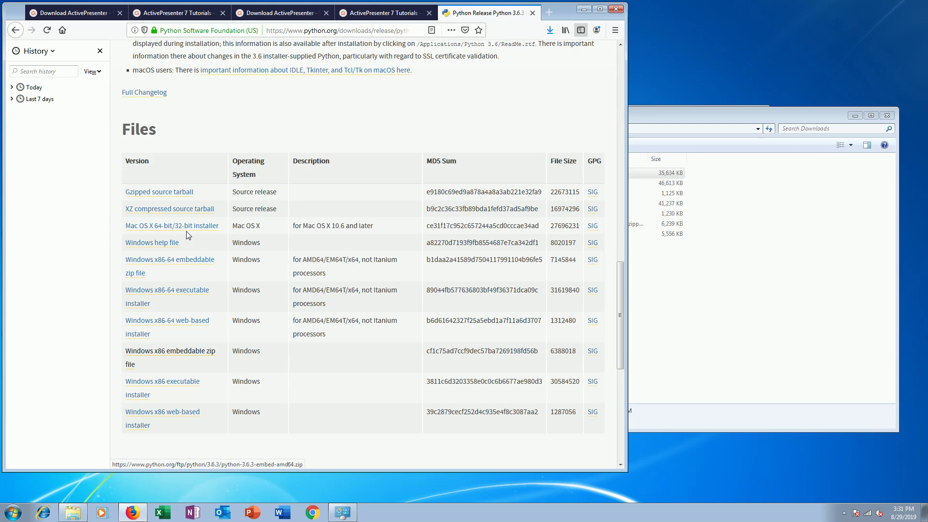
# Download the Python 3.6.3 Windows x86-64 executable installer, saving python-3.6.3-amd64.exe
pyautogui.rightClick(192, 289)
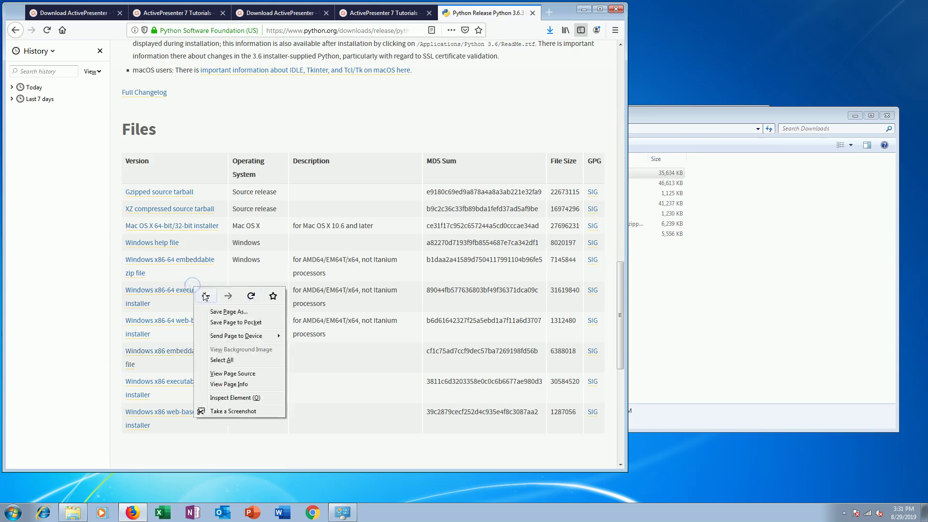
pyautogui.rightClick(175, 290)
pyautogui.click(216, 296)
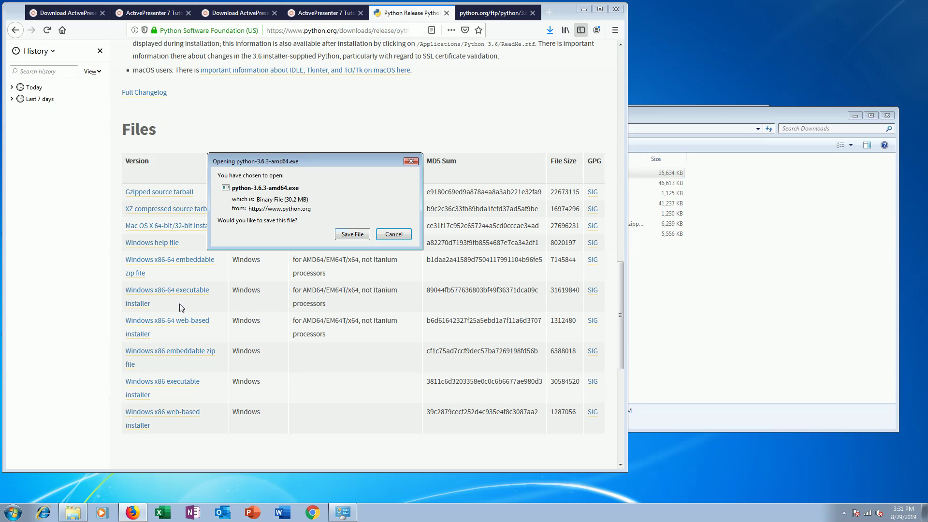
pyautogui.click(353, 235)
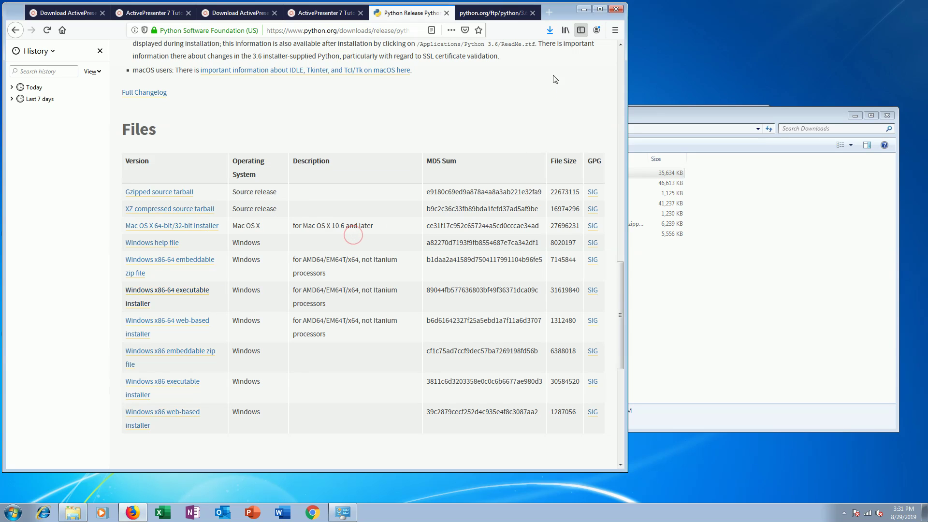
# Run python-3.6.3-amd64 from the Downloads folder, install Python 3.6.3 with the default settings and close the setup
pyautogui.click(808, 234)
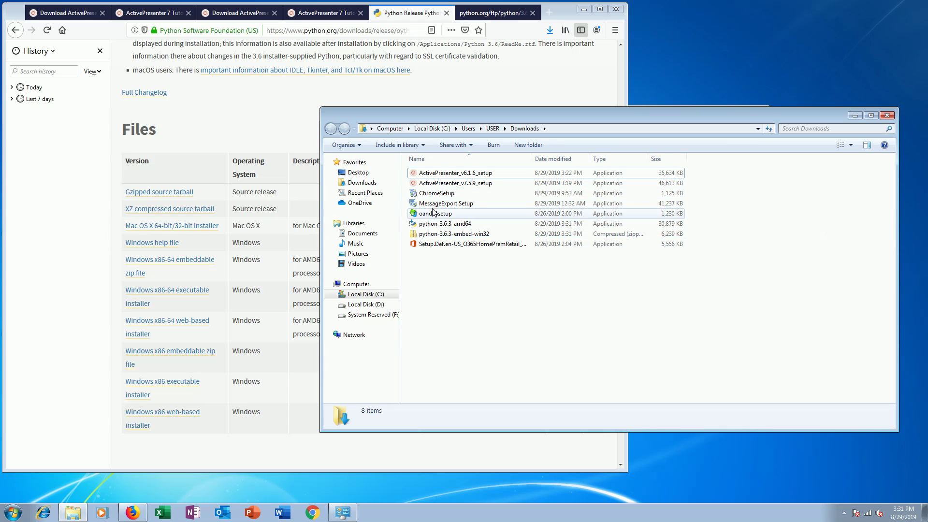
pyautogui.click(459, 226)
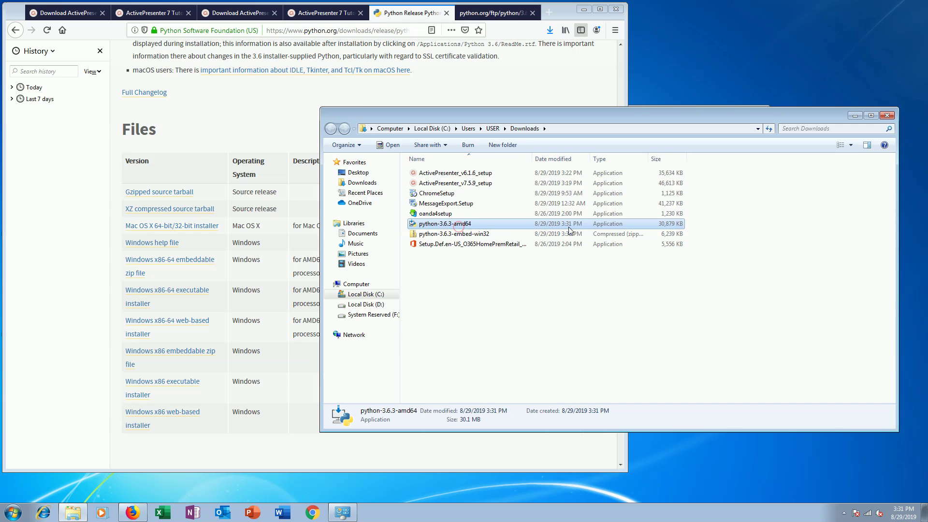
pyautogui.doubleClick(473, 225)
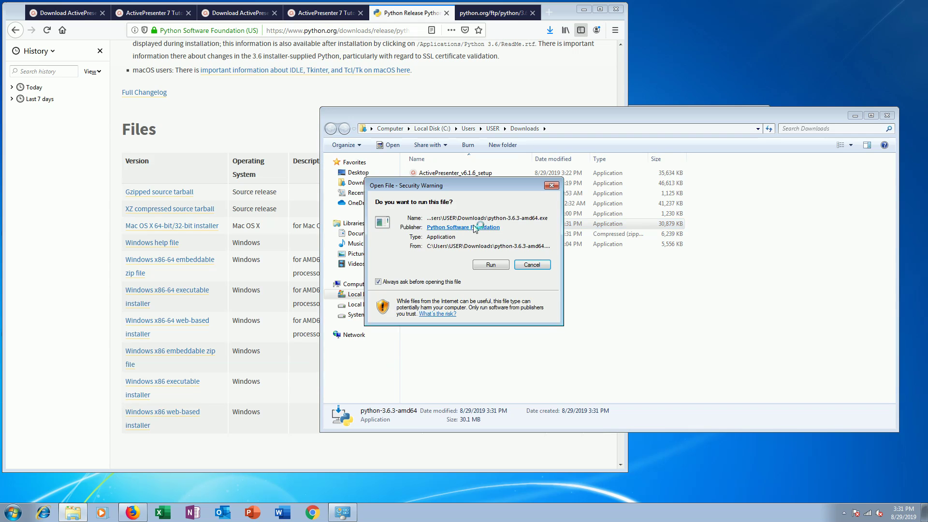
pyautogui.click(497, 265)
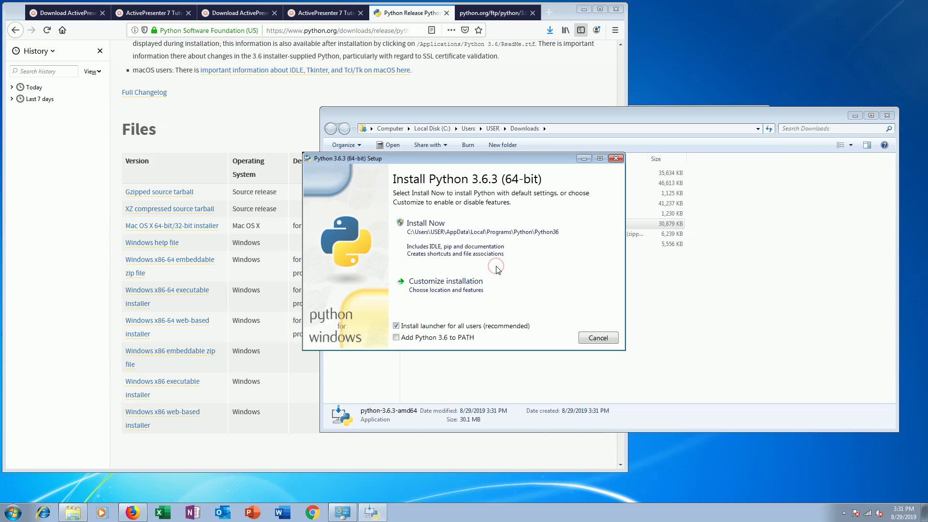
pyautogui.click(506, 240)
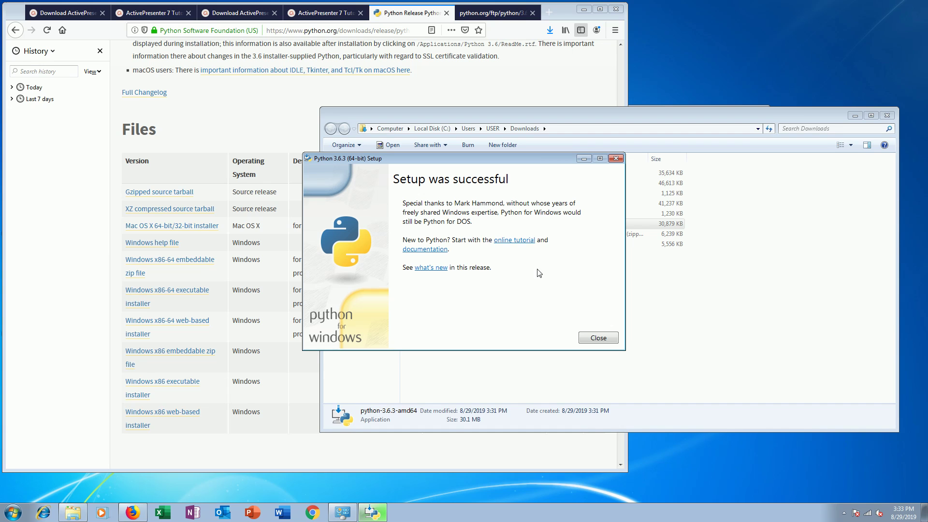
pyautogui.click(597, 338)
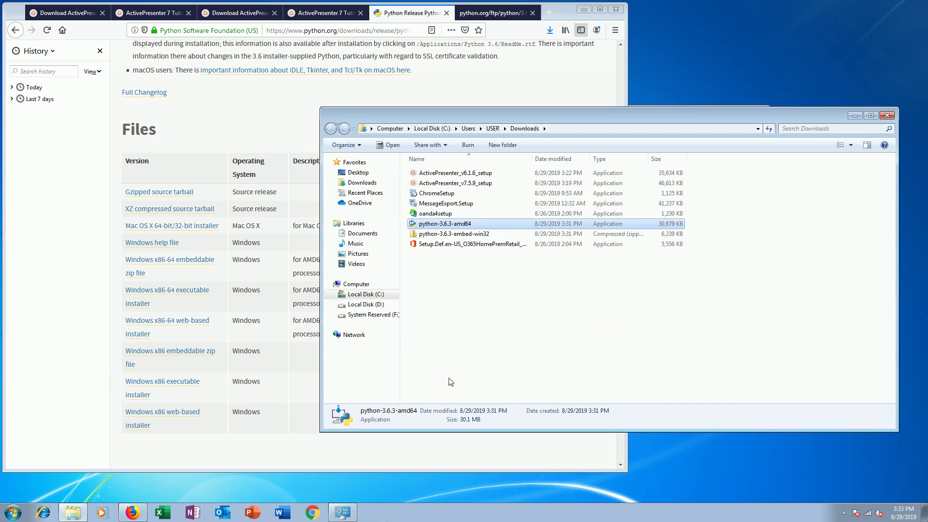
# Search the installed programs for "comm" and open Command Prompt
pyautogui.click(14, 509)
pyautogui.click(22, 471)
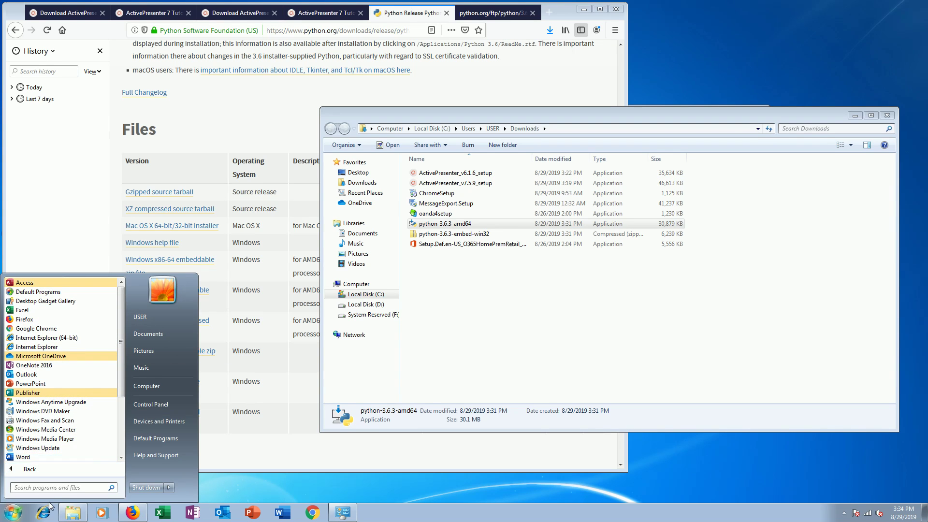
pyautogui.click(62, 490)
pyautogui.write('comm')
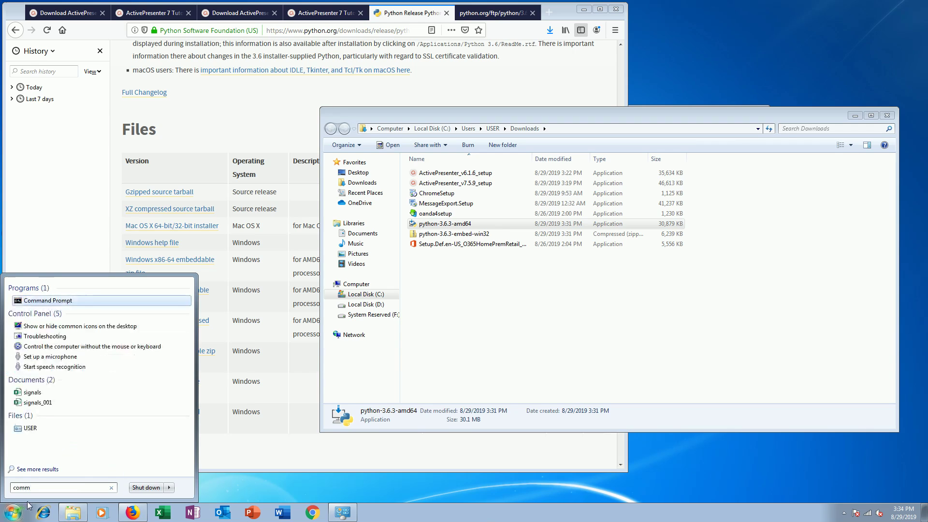
pyautogui.press('Return')
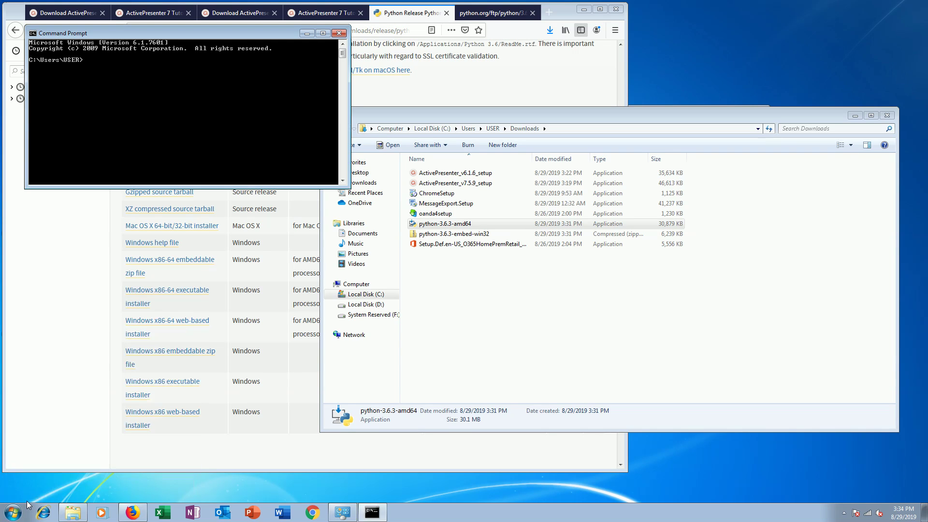
# Try to start Python from the command line with the commands python and python3
pyautogui.write('pythonnn')
pyautogui.press('Return')
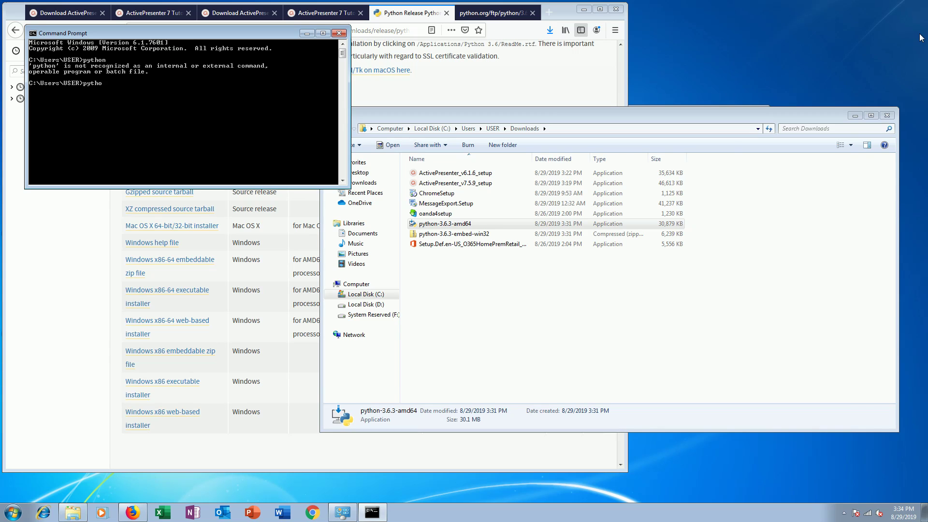
pyautogui.write('python3')
pyautogui.press('Return')
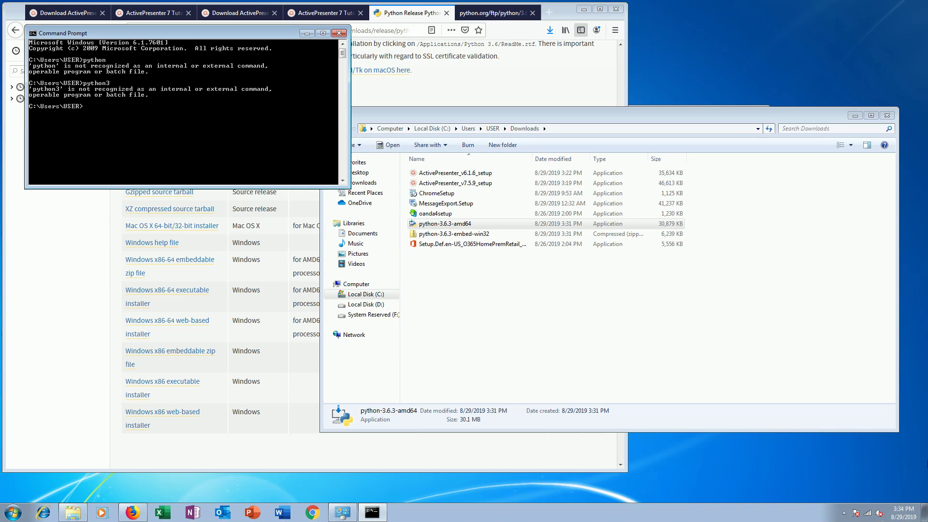
# Find Python 3.6 (64-bit) in the Python 3.6 program folder and open its shortcut properties
pyautogui.rightClick(101, 513)
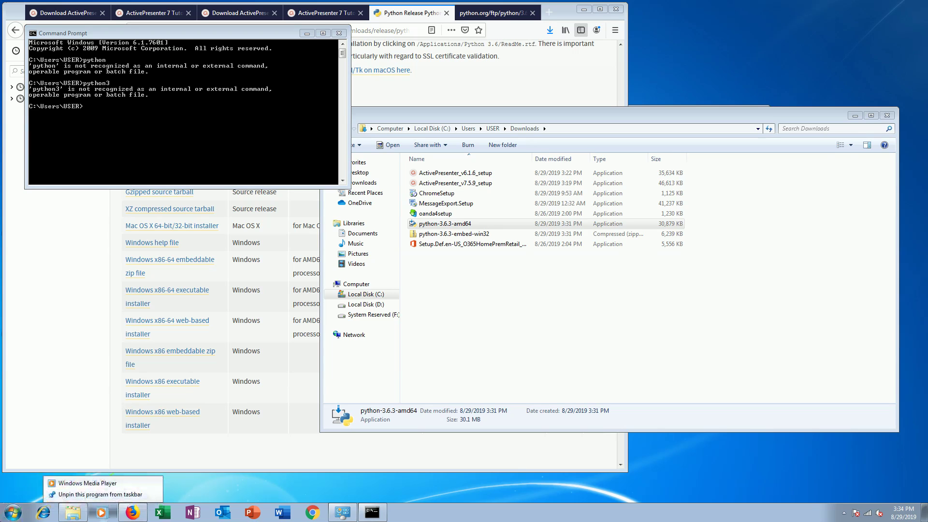
pyautogui.click(6, 517)
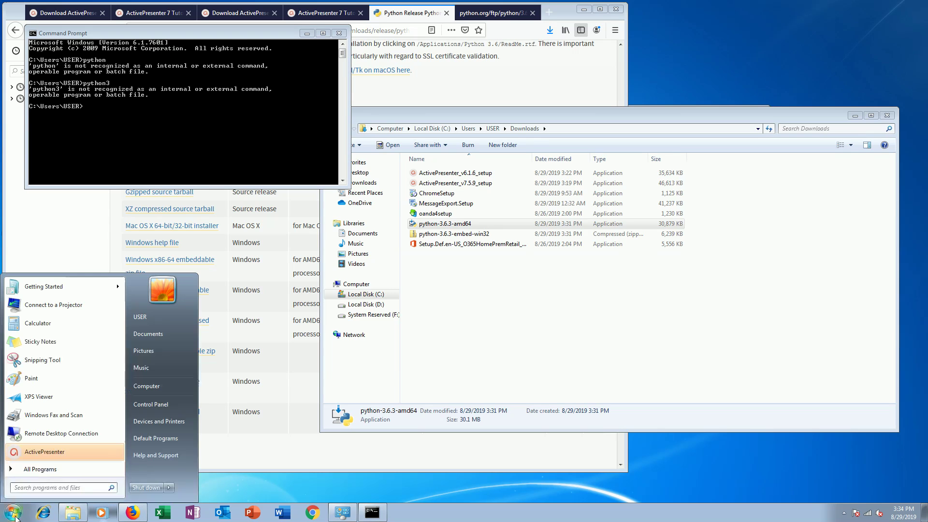
pyautogui.click(54, 467)
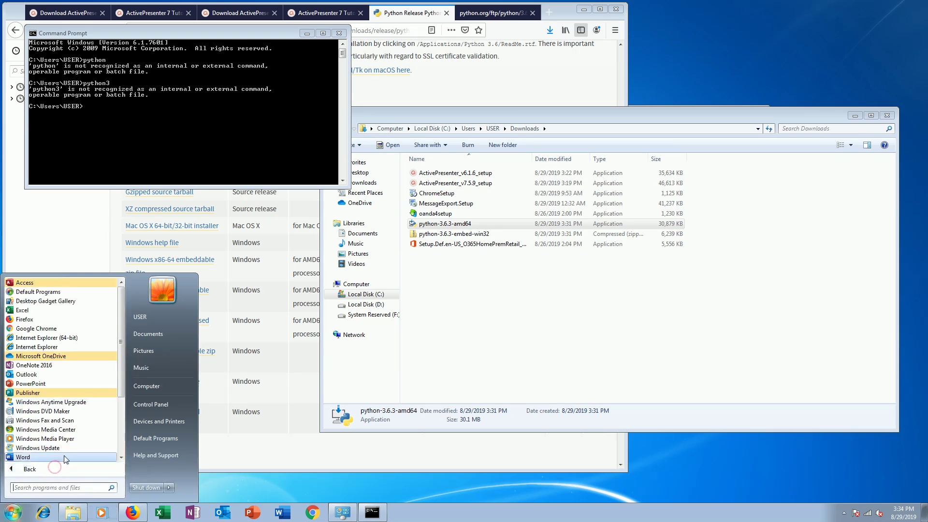
pyautogui.scroll(-2, 65, 455)
pyautogui.scroll(-1, 65, 454)
pyautogui.scroll(1, 65, 451)
pyautogui.scroll(-1, 66, 449)
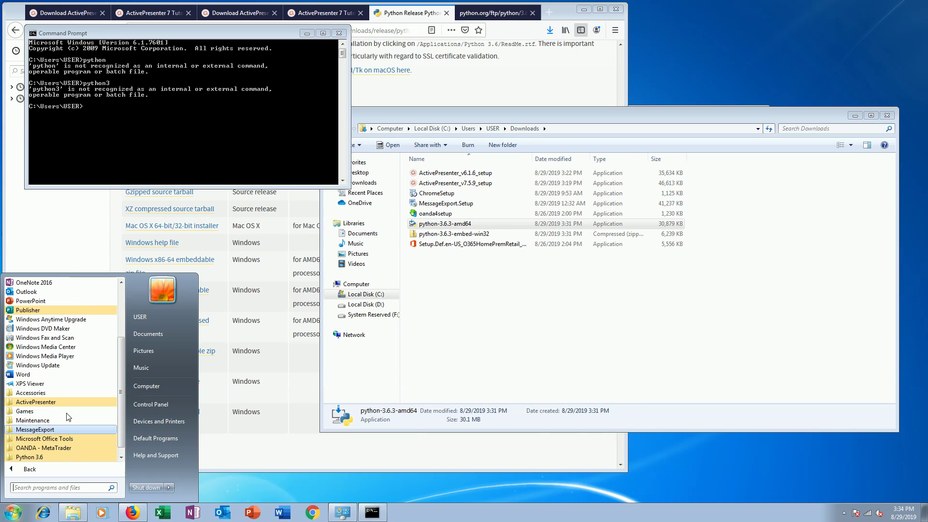
pyautogui.scroll(-1, 71, 445)
pyautogui.click(71, 443)
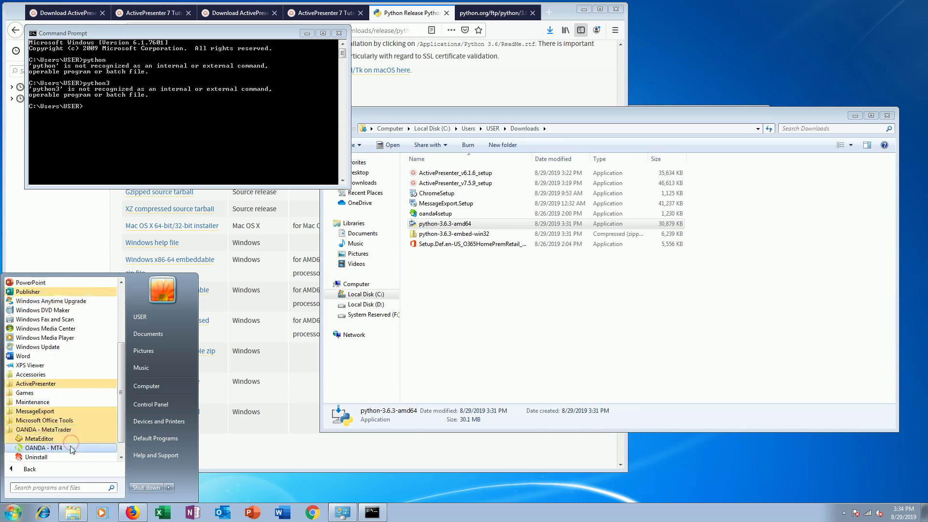
pyautogui.scroll(-2, 99, 435)
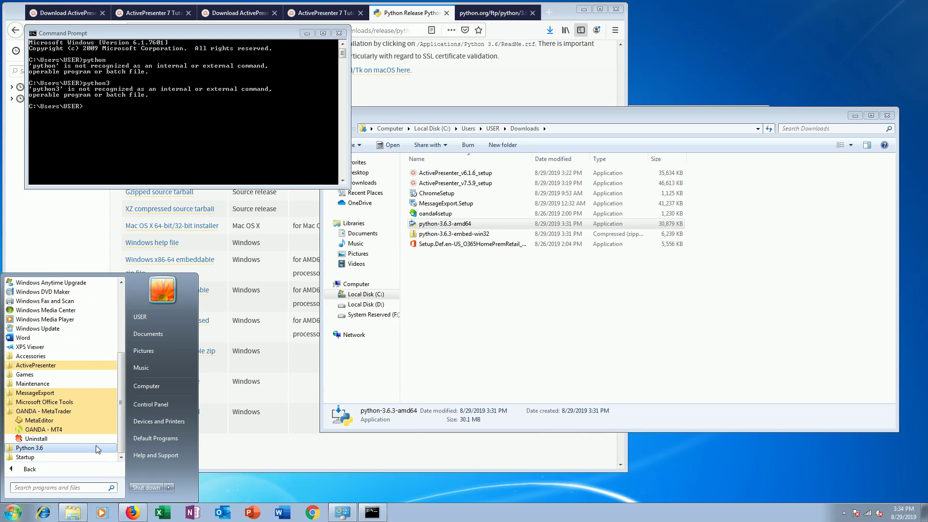
pyautogui.click(96, 452)
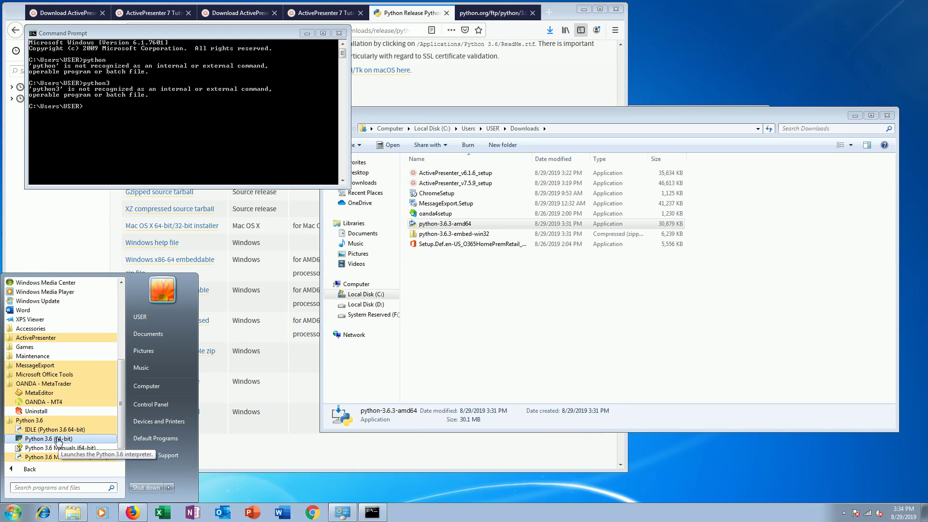
pyautogui.scroll(-1, 67, 434)
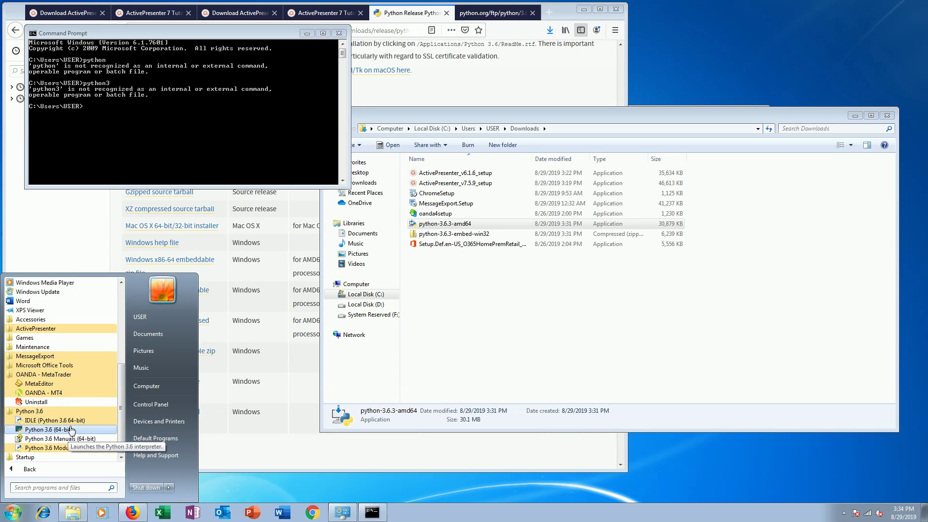
pyautogui.rightClick(68, 434)
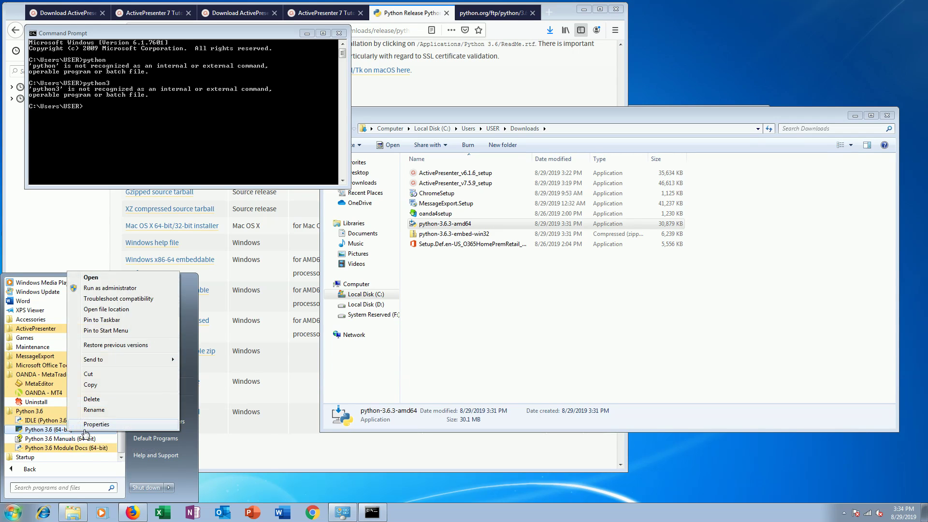
pyautogui.click(83, 428)
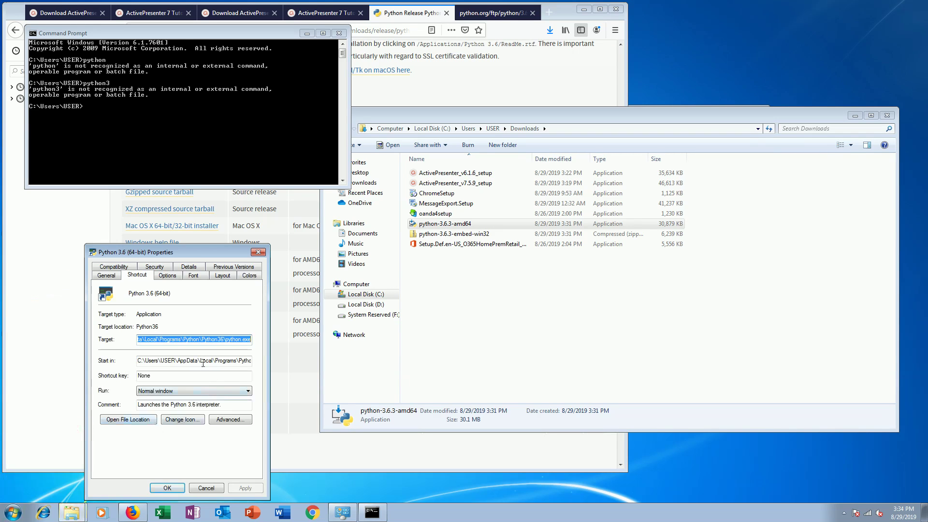
# Copy the shortcut's full target path to python.exe and run it from the address bar of the Downloads folder window
pyautogui.click(156, 339)
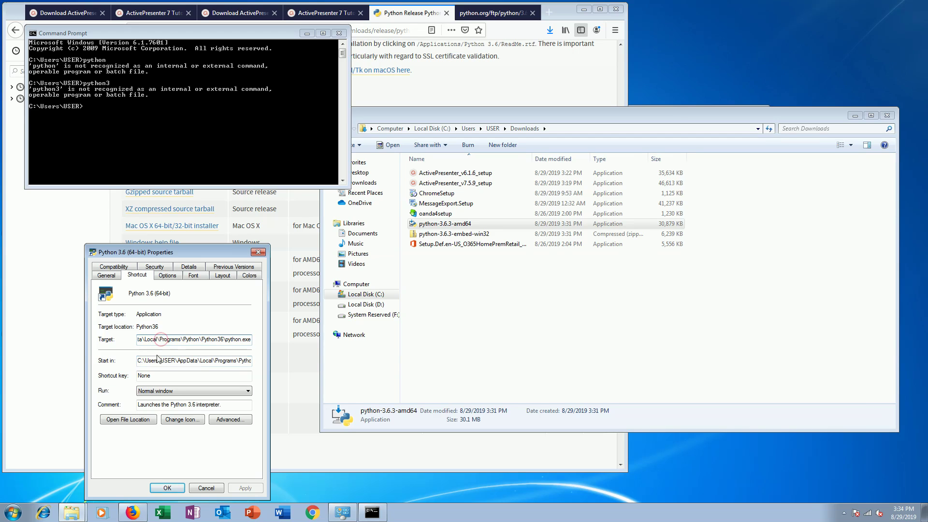
pyautogui.moveTo(168, 361); pyautogui.dragTo(266, 362)
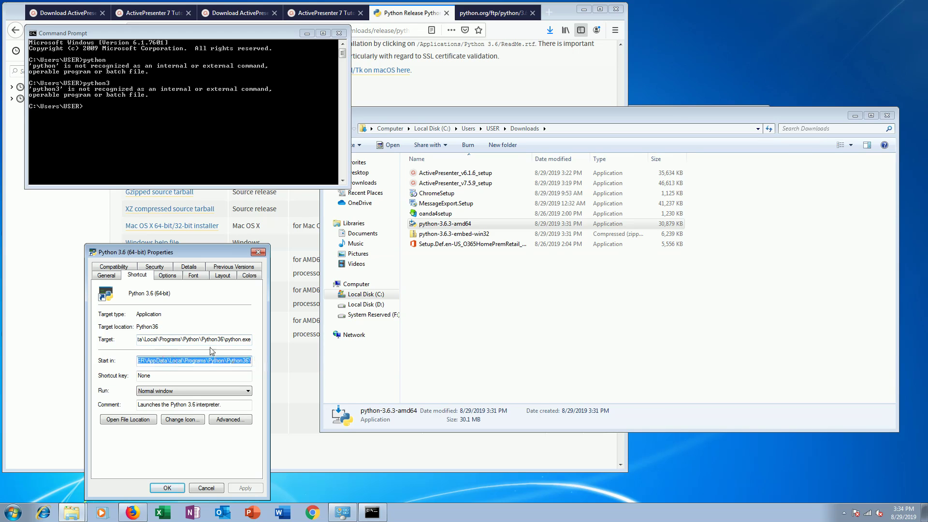
pyautogui.moveTo(192, 340); pyautogui.dragTo(172, 352)
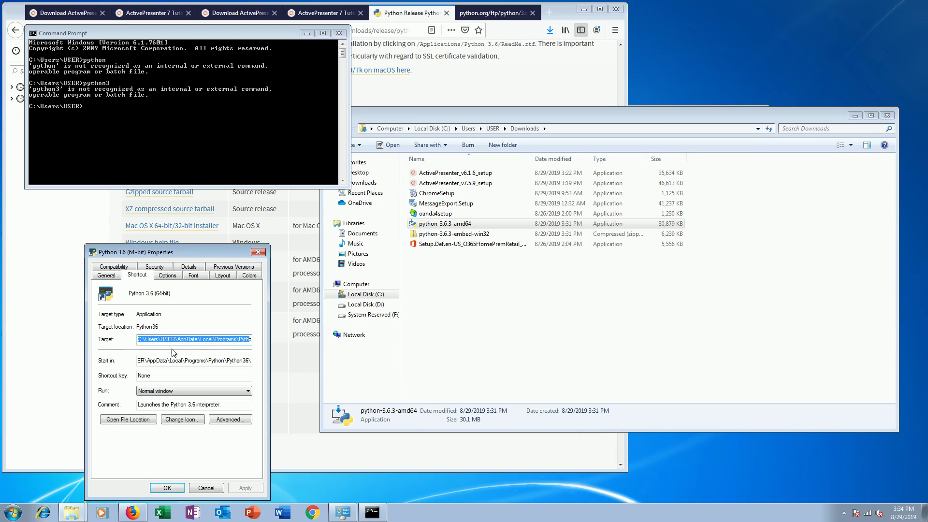
pyautogui.click(184, 341)
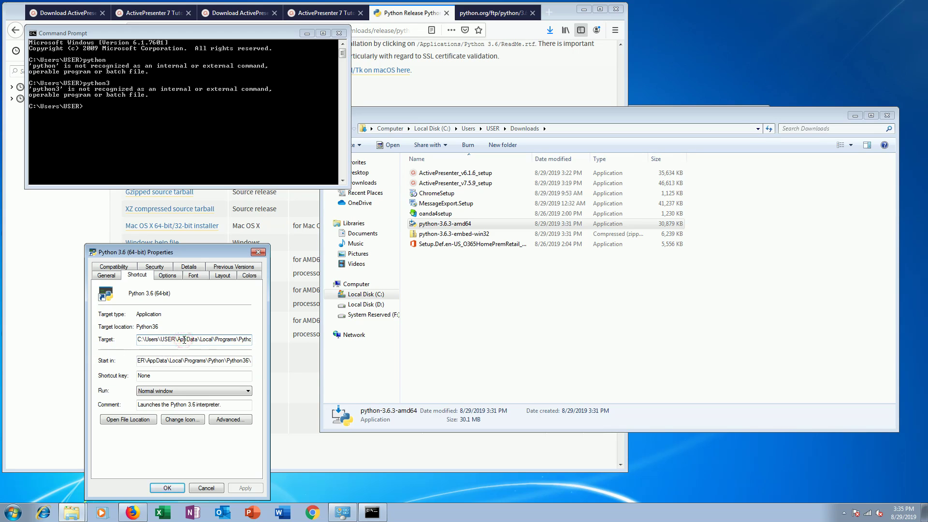
pyautogui.hotkey('ctrl', 'a')
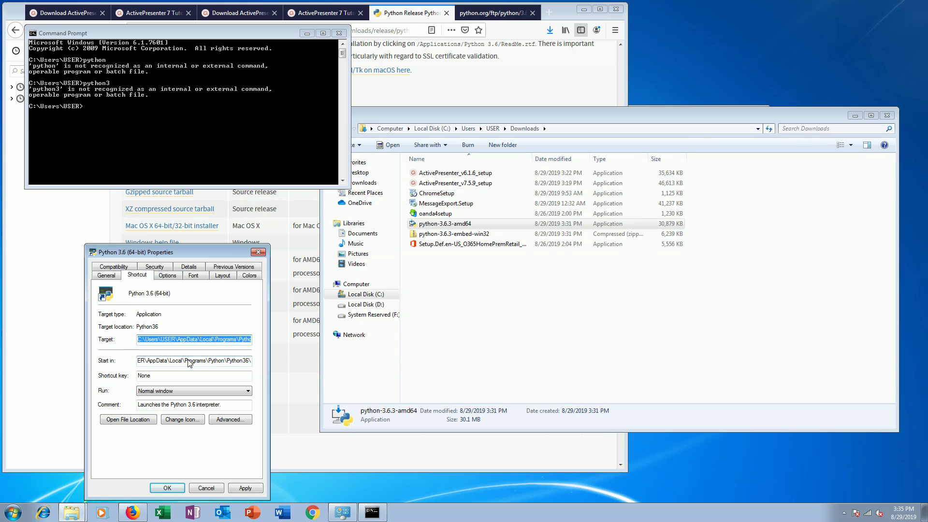
pyautogui.click(637, 129)
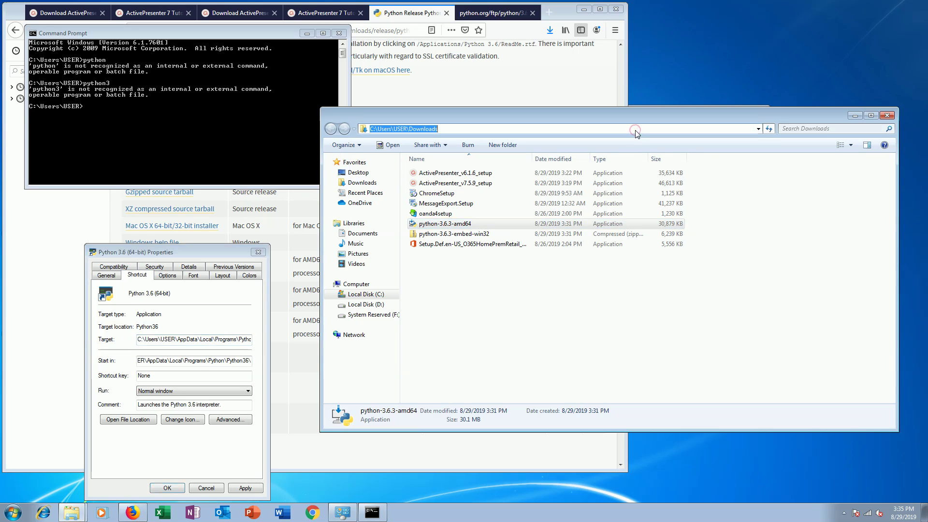
pyautogui.write('C:\\Users\\USER\\AppData\\Local\\Programs\\Python\\Python36\\python.exe')
pyautogui.press('Return')
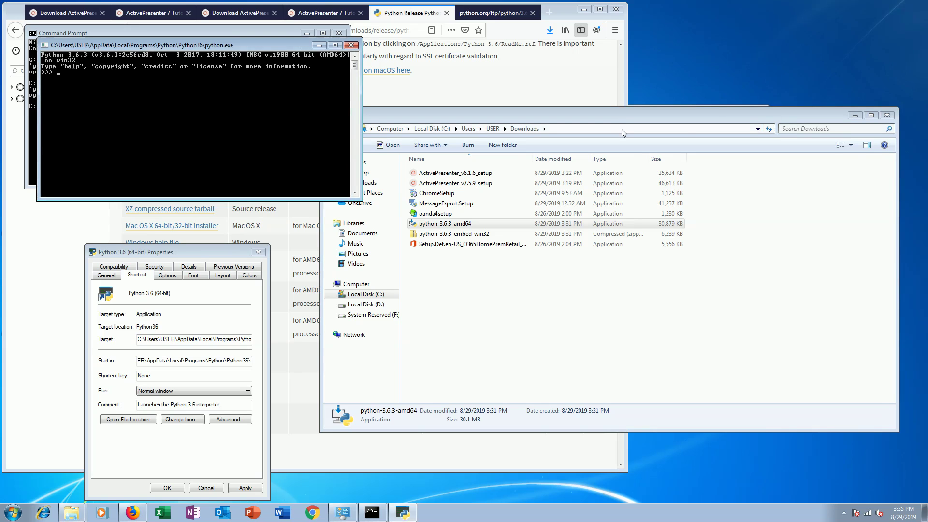
# Shorten the path to browse to the Python36 installation folder in File Explorer and open its Tools subfolder
pyautogui.click(587, 133)
pyautogui.press('Right')
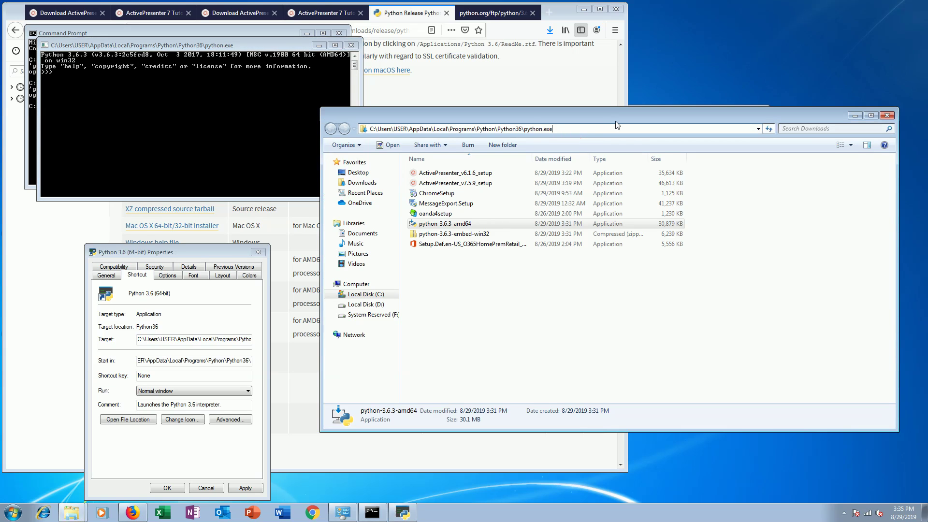
pyautogui.press('BackSpace')
pyautogui.press('BackSpace')
pyautogui.press('BackSpace')
pyautogui.press('BackSpace')
pyautogui.press('BackSpace')
pyautogui.press('BackSpace')
pyautogui.press('BackSpace')
pyautogui.press('BackSpace')
pyautogui.press('BackSpace')
pyautogui.press('BackSpace')
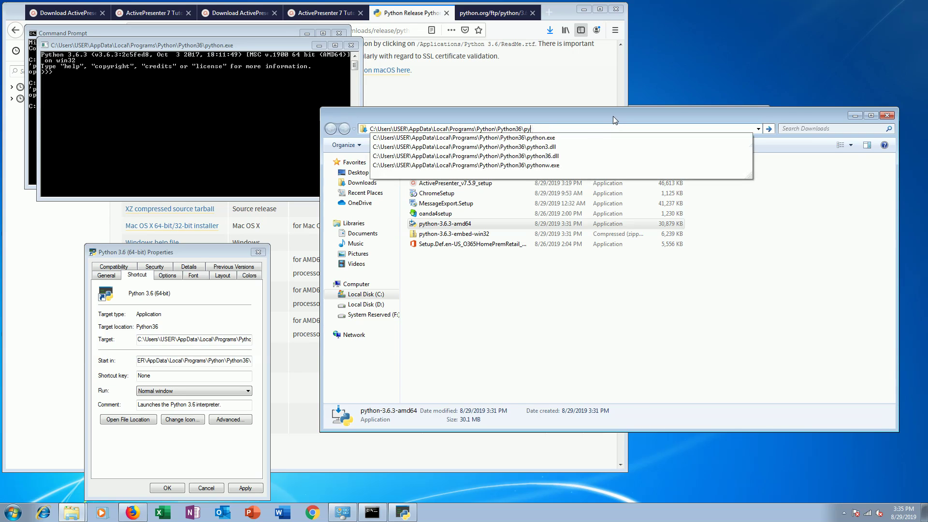
pyautogui.press('Return')
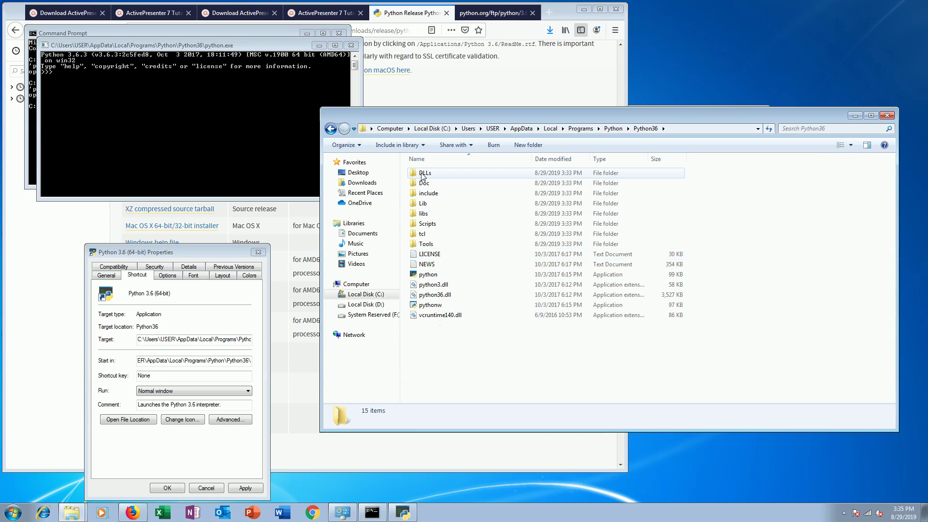
pyautogui.doubleClick(425, 244)
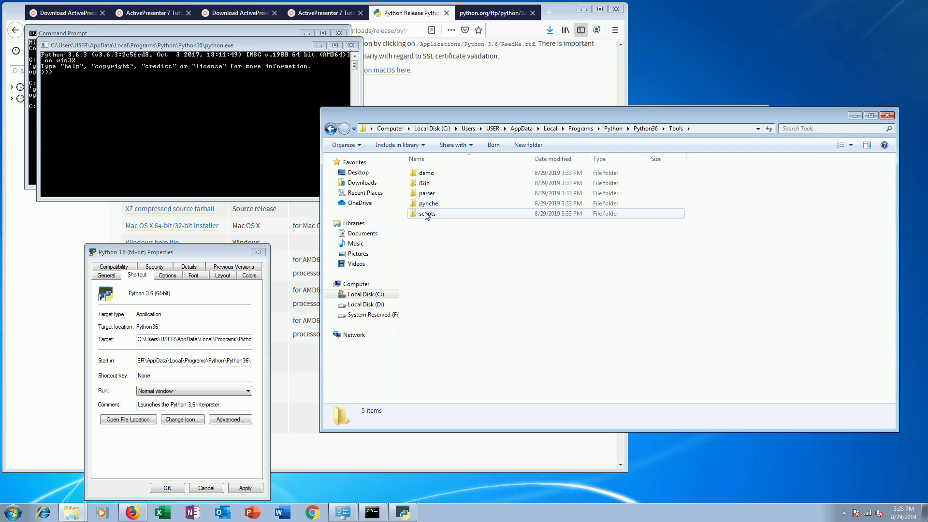
# Go back to the Python36 installation folder and copy its address as text
pyautogui.click(646, 128)
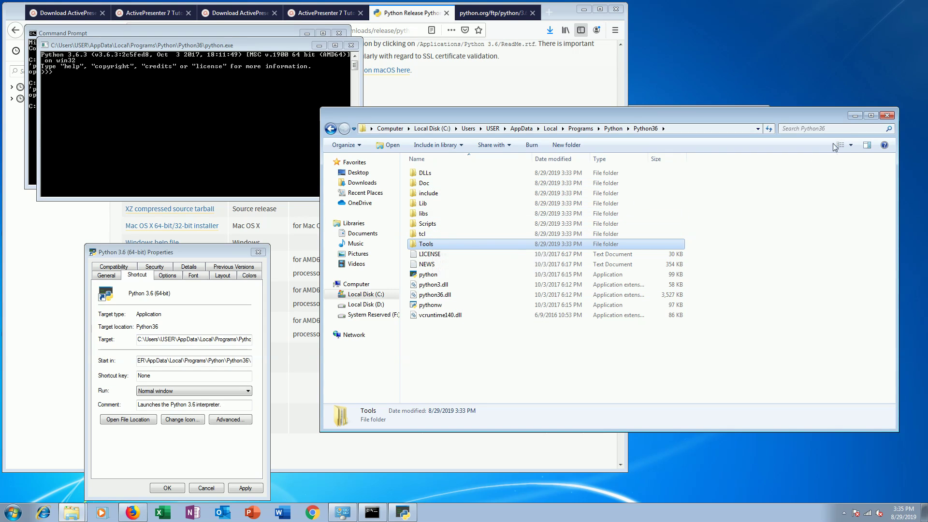
pyautogui.click(814, 128)
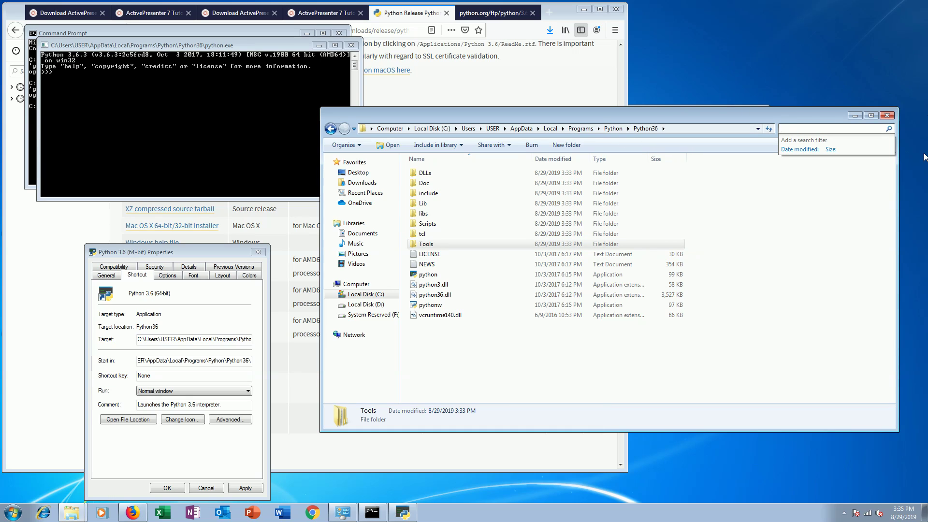
pyautogui.rightClick(659, 129)
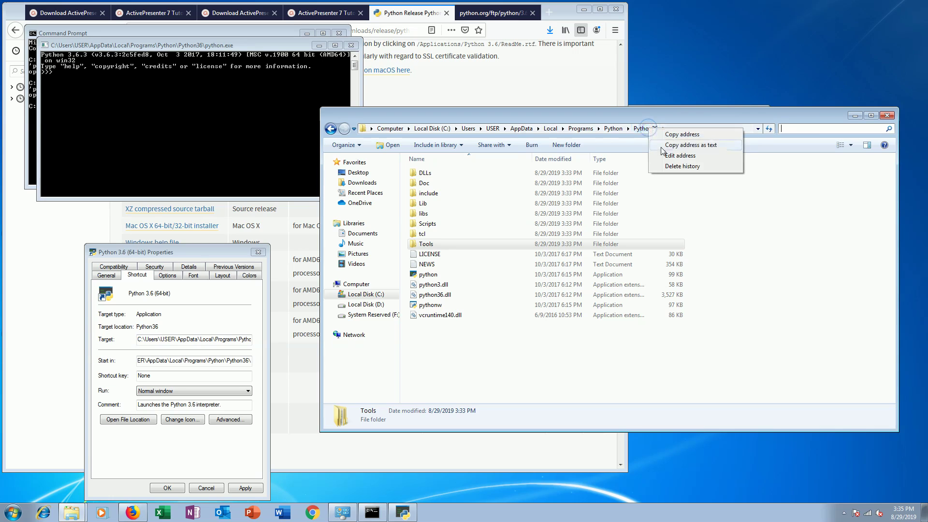
pyautogui.click(662, 146)
pyautogui.click(96, 105)
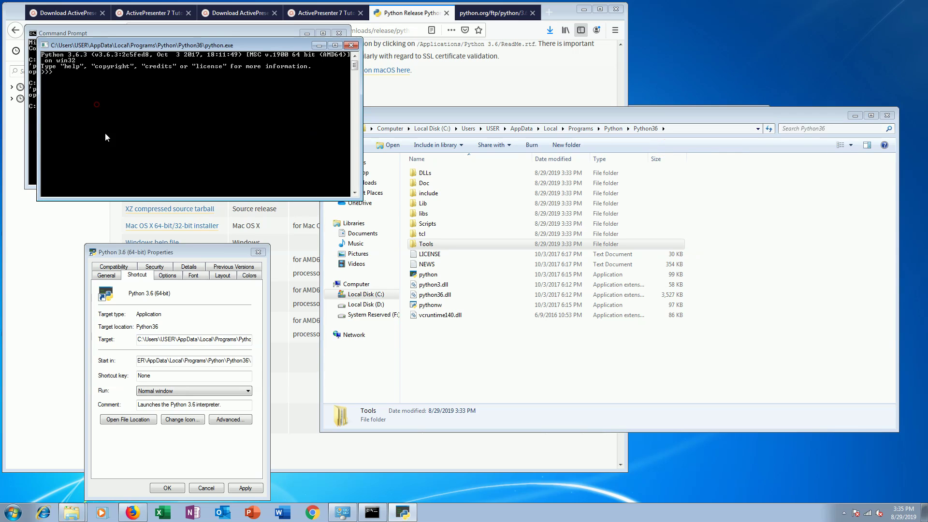
# Open Control Panel, search it for "envir" and open the result for editing the system environment variables
pyautogui.click(13, 512)
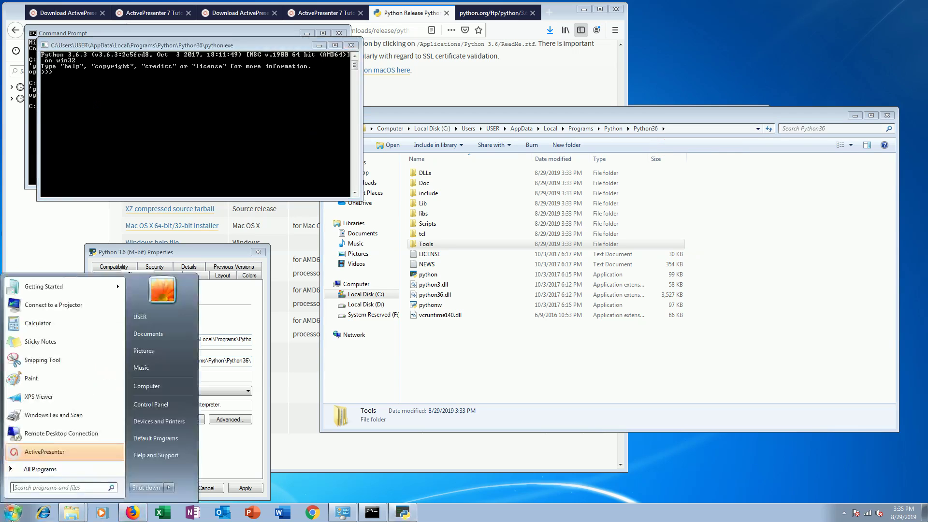
pyautogui.click(153, 408)
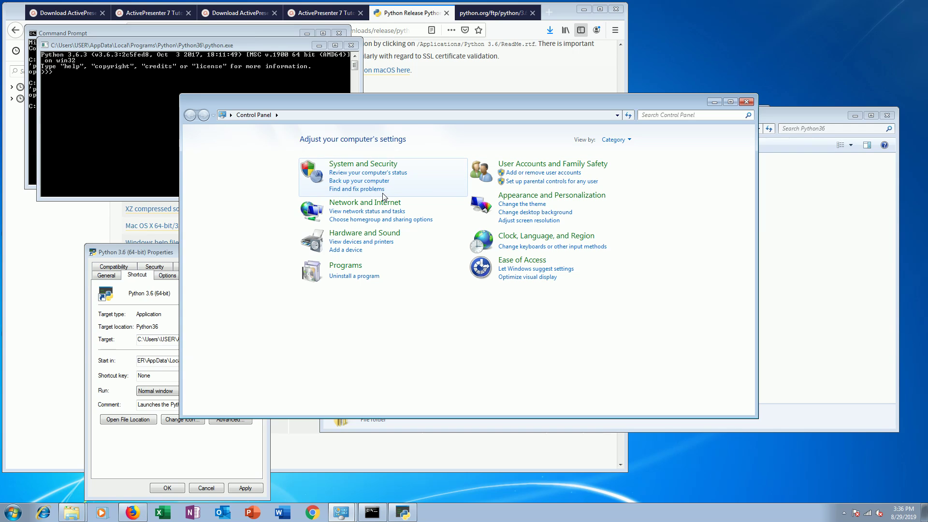
pyautogui.click(345, 265)
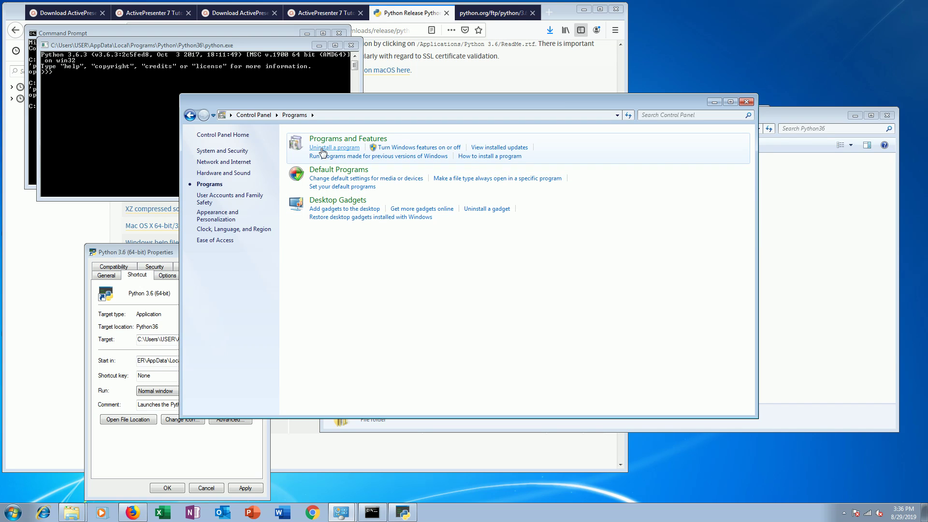
pyautogui.click(260, 116)
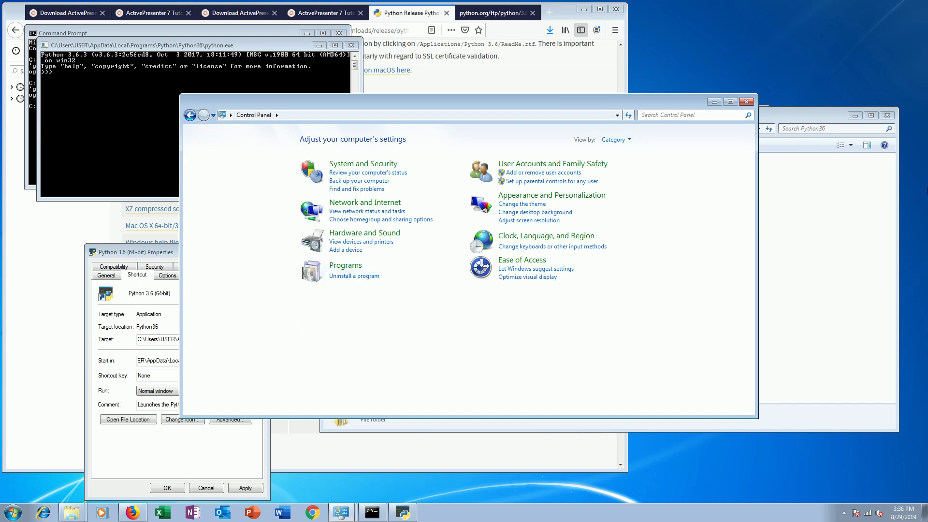
pyautogui.click(647, 116)
pyautogui.write('envir')
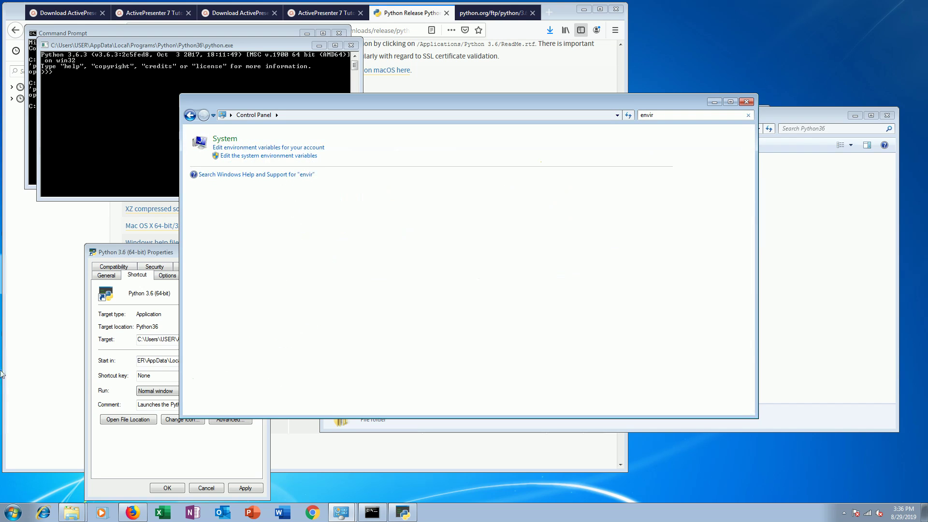
pyautogui.click(280, 157)
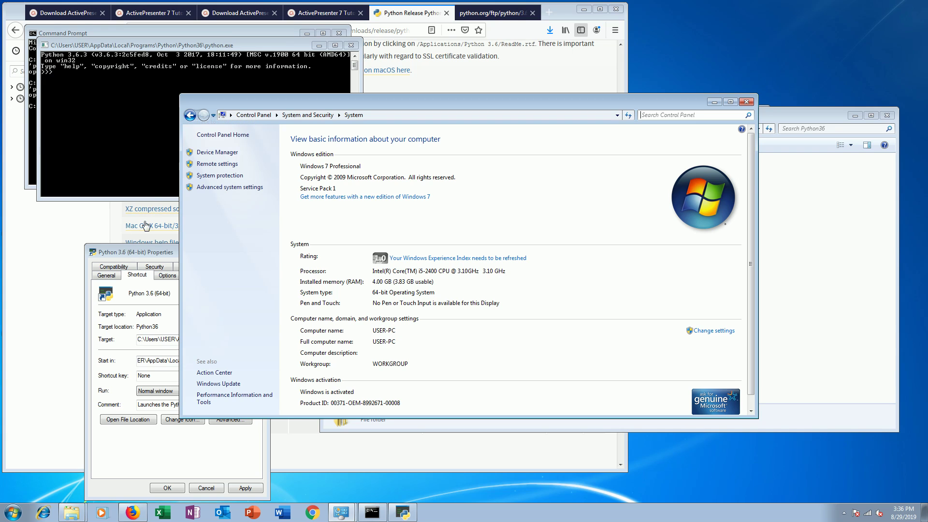
# Search Control Panel for "envir" again, open the Environment Variables dialog from System Properties to examine the variables, and close both dialogs
pyautogui.click(135, 252)
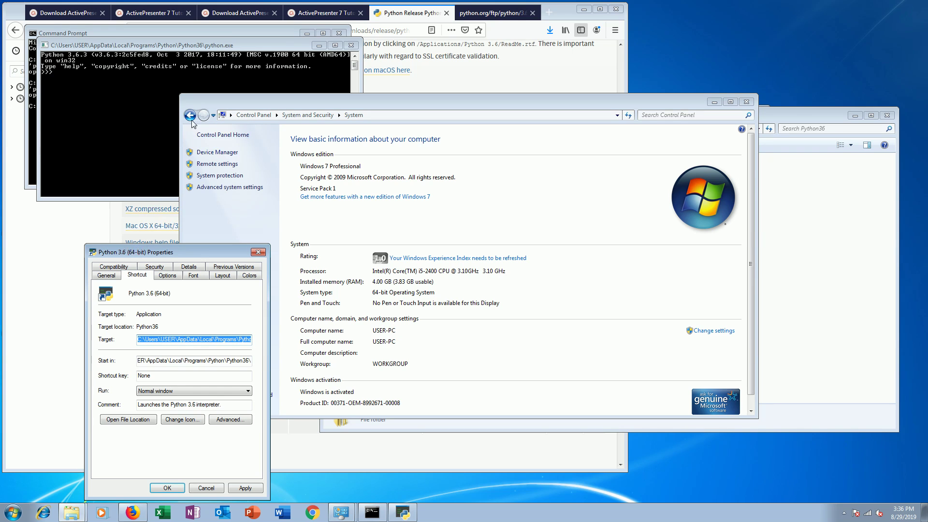
pyautogui.click(692, 115)
pyautogui.write('envir')
pyautogui.click(271, 156)
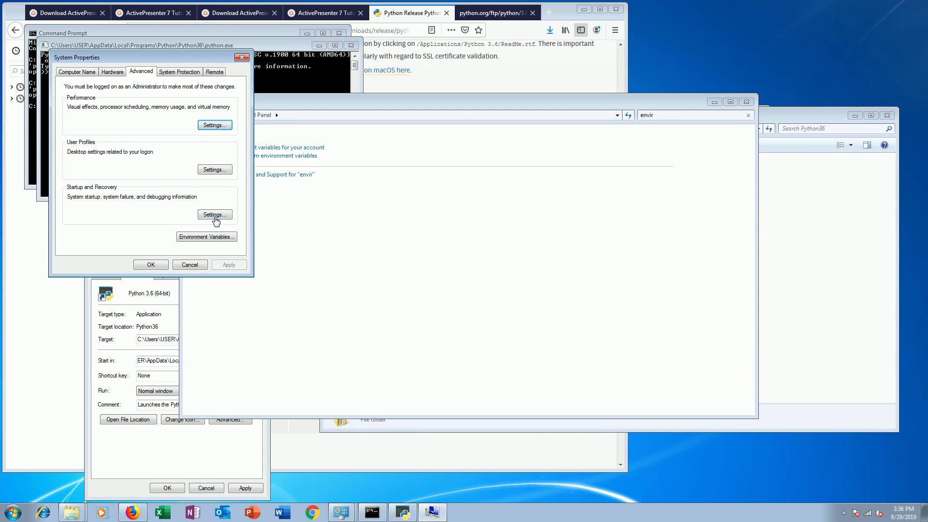
pyautogui.click(192, 236)
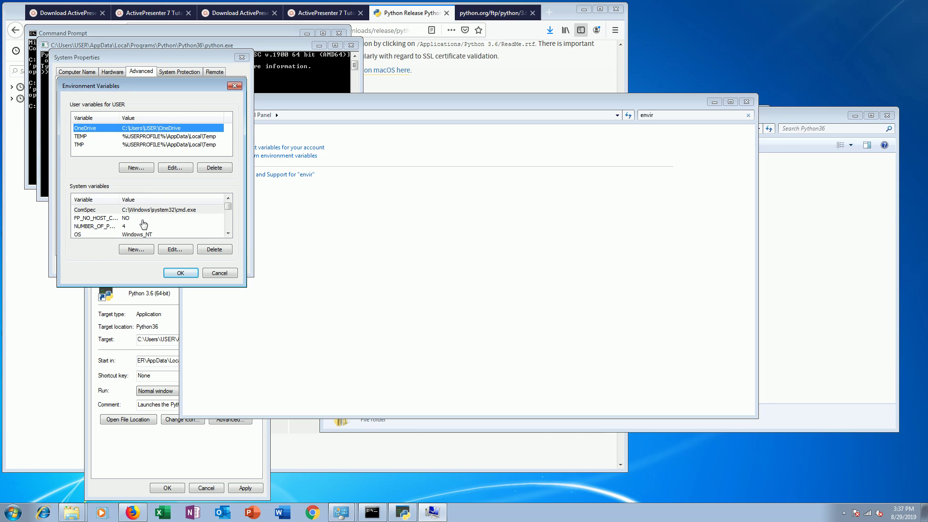
pyautogui.moveTo(229, 208)
pyautogui.mouseDown()
pyautogui.moveTo(231, 233)
pyautogui.moveTo(233, 207)
pyautogui.mouseUp()
pyautogui.click(235, 86)
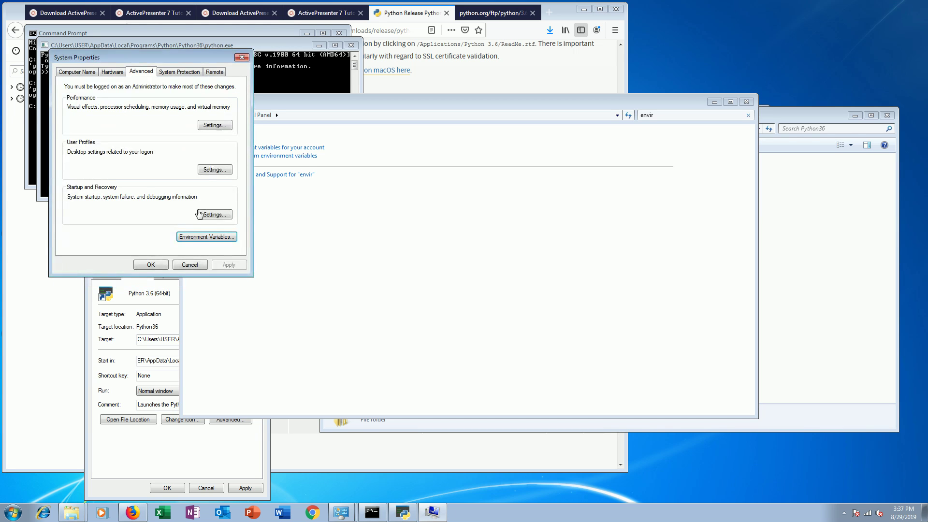
pyautogui.click(190, 265)
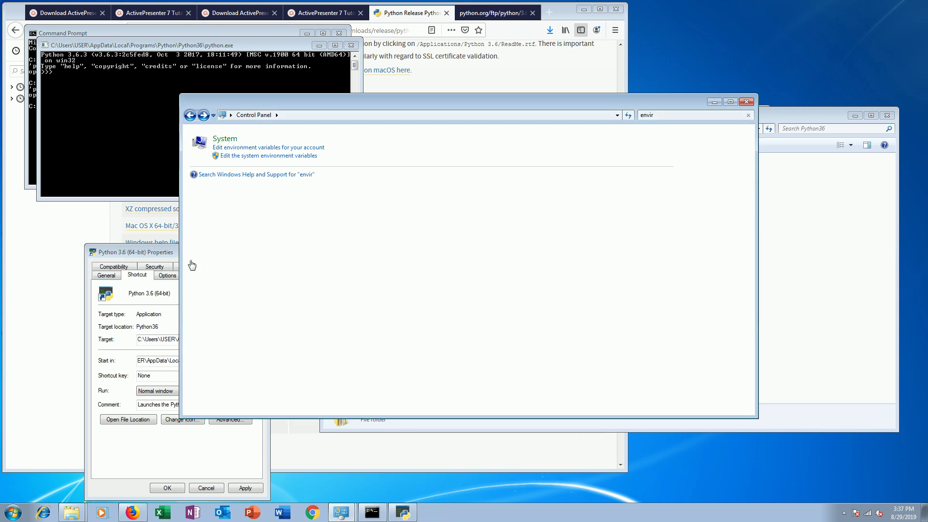
# Close the Python 3.6 (64-bit) shortcut properties and bring the Python36 folder window to the front
pyautogui.click(150, 248)
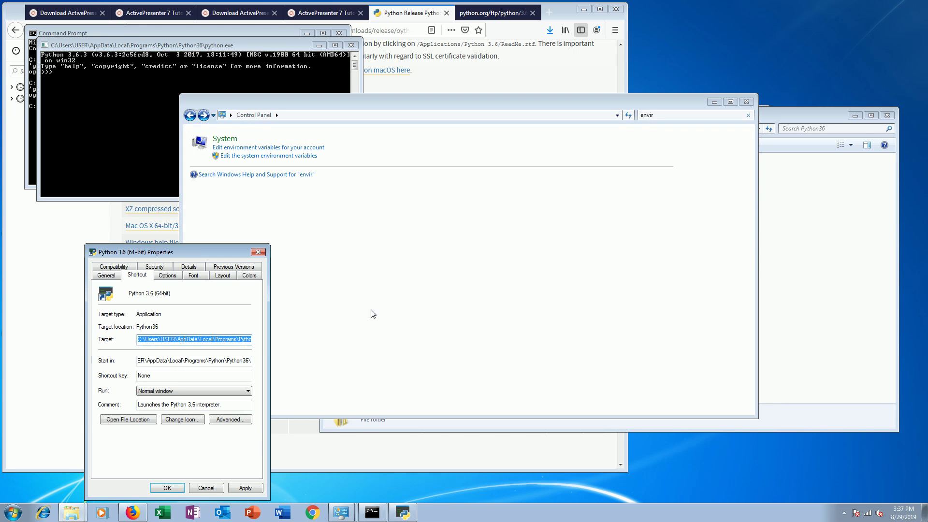
pyautogui.click(259, 252)
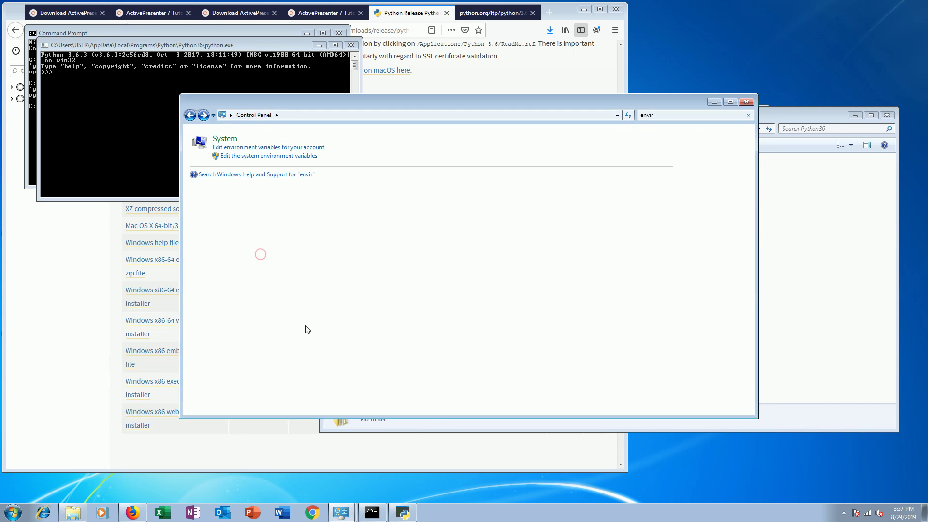
pyautogui.click(818, 279)
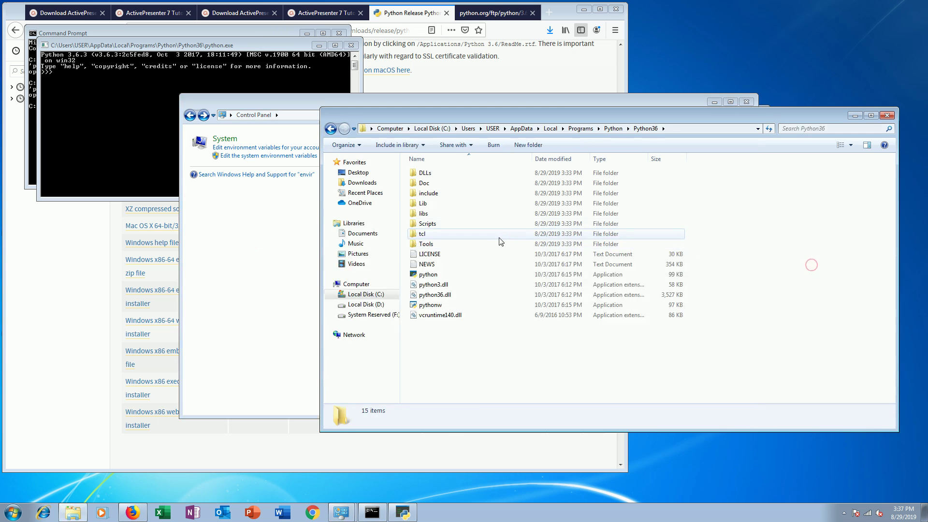
# Uninstall Python 3.6.3 (64-bit) through Control Panel's Programs and Features and close the open python.exe console
pyautogui.click(12, 511)
pyautogui.click(314, 296)
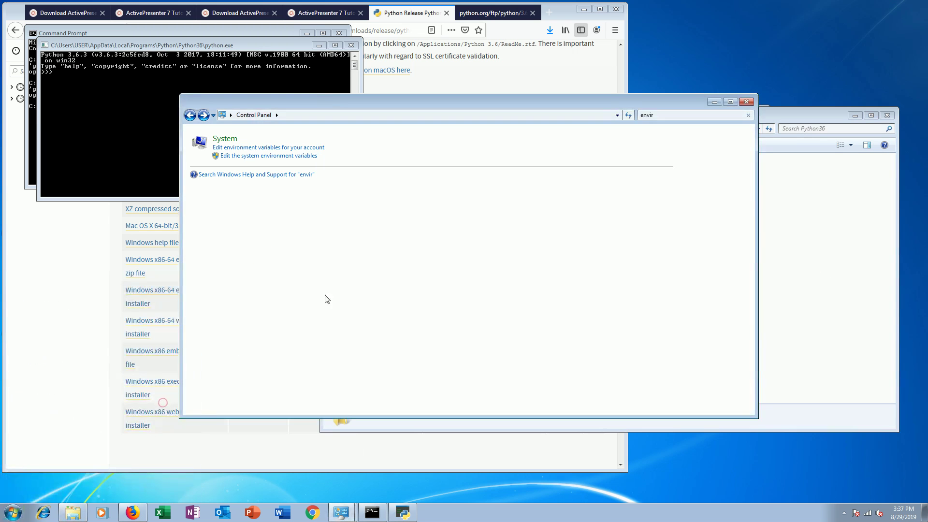
pyautogui.click(191, 116)
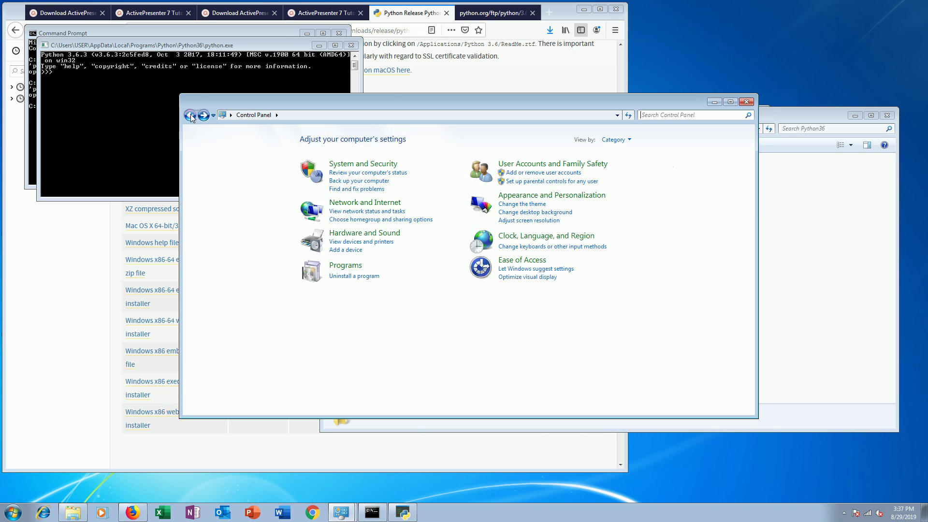
pyautogui.click(345, 280)
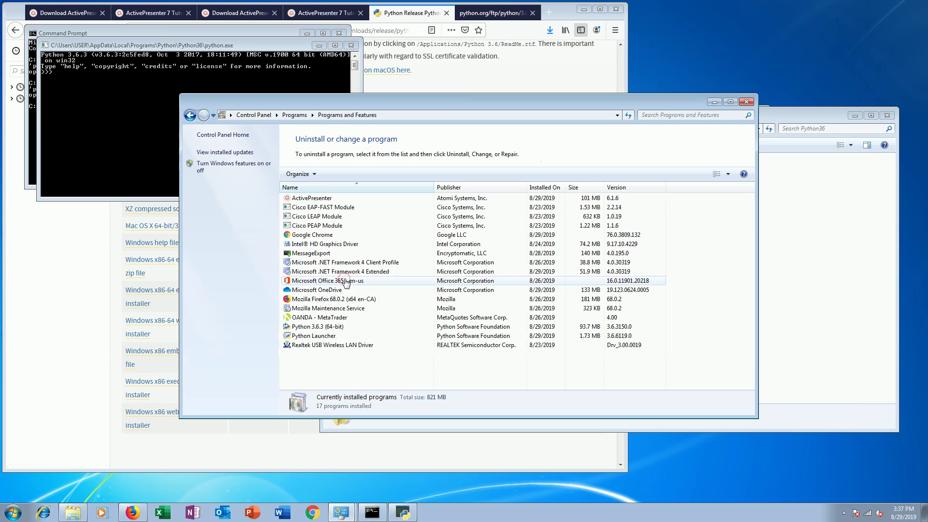
pyautogui.rightClick(319, 330)
pyautogui.click(378, 335)
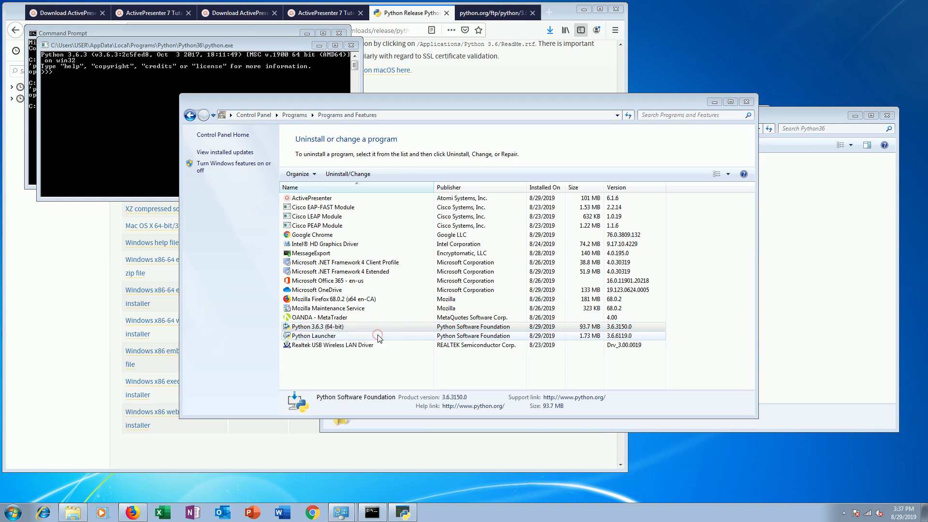
pyautogui.click(437, 293)
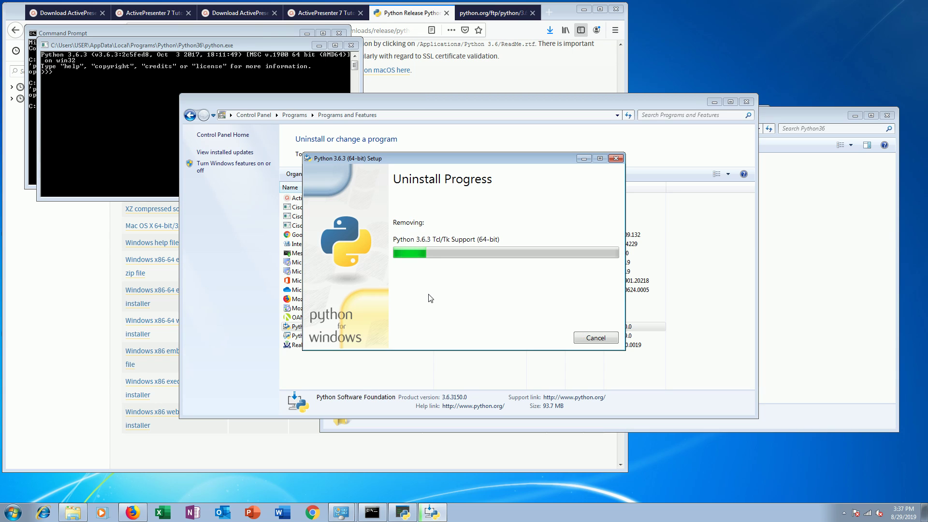
pyautogui.click(351, 45)
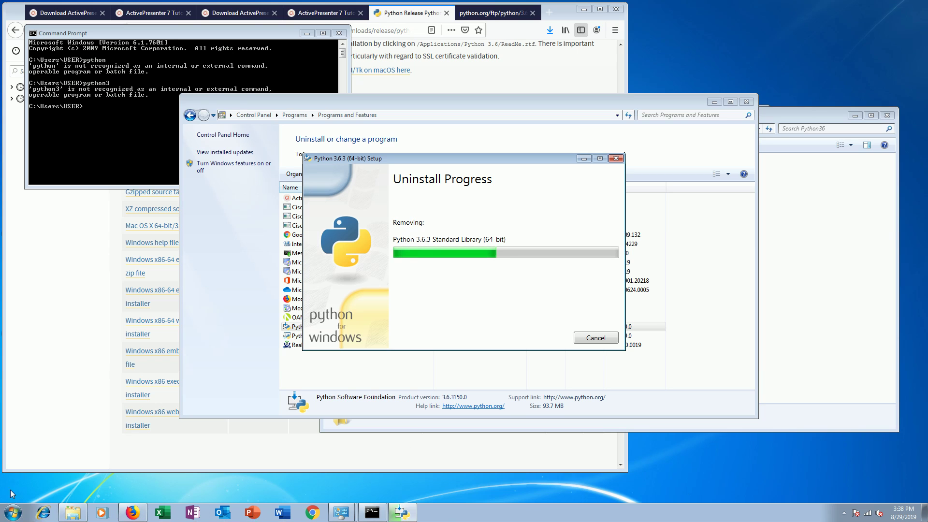
# Switch to Firefox and go from the Python 3.6.3 release page to the main python.org Downloads page
pyautogui.click(132, 512)
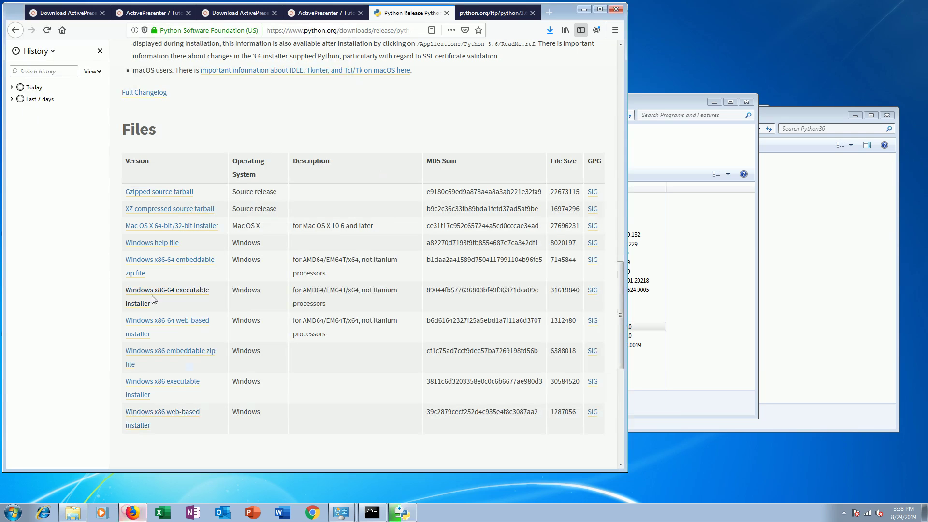
pyautogui.click(16, 31)
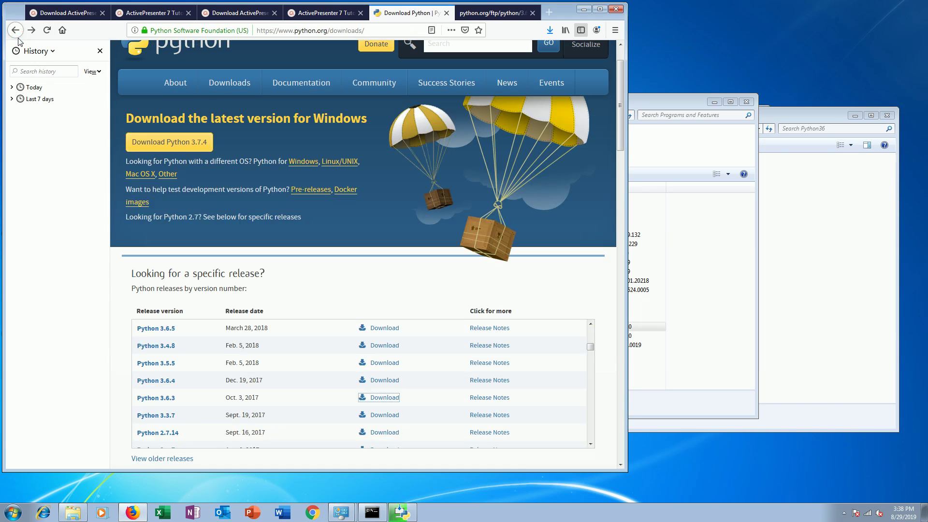
pyautogui.click(16, 30)
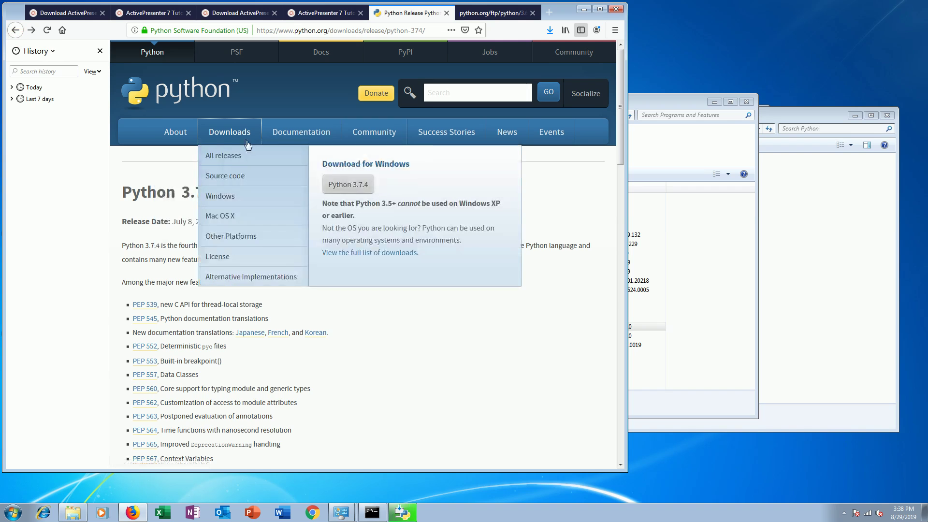
pyautogui.click(248, 144)
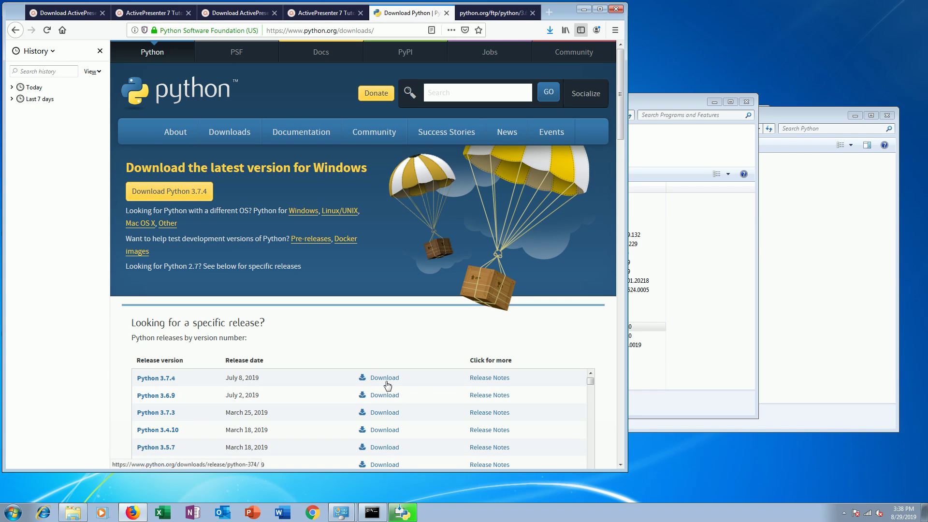
# Return to Programs and Features and close the Python 3.6.3 (64-bit) Setup window
pyautogui.click(702, 327)
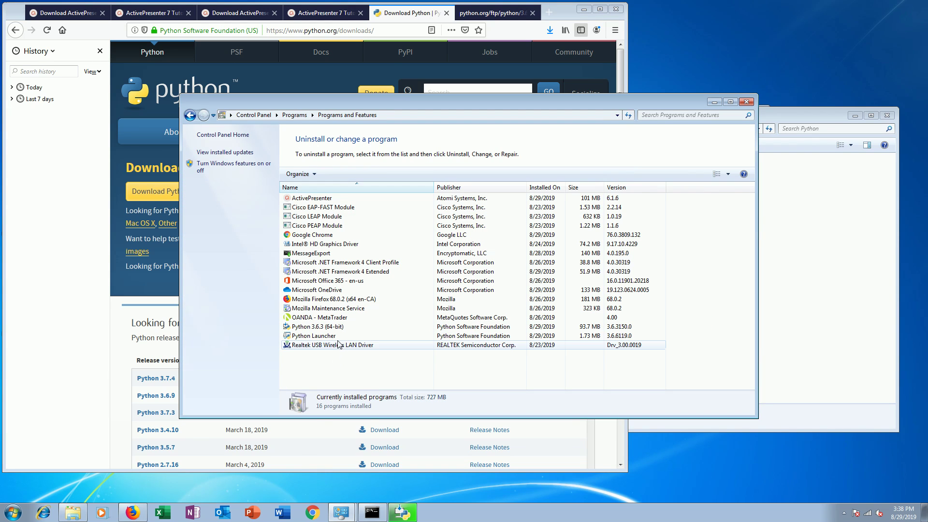
pyautogui.click(403, 510)
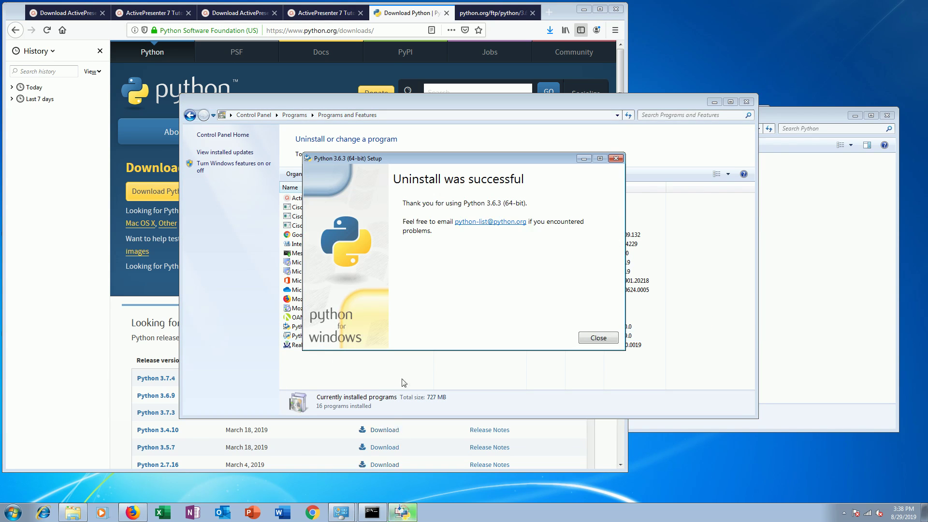
pyautogui.click(586, 340)
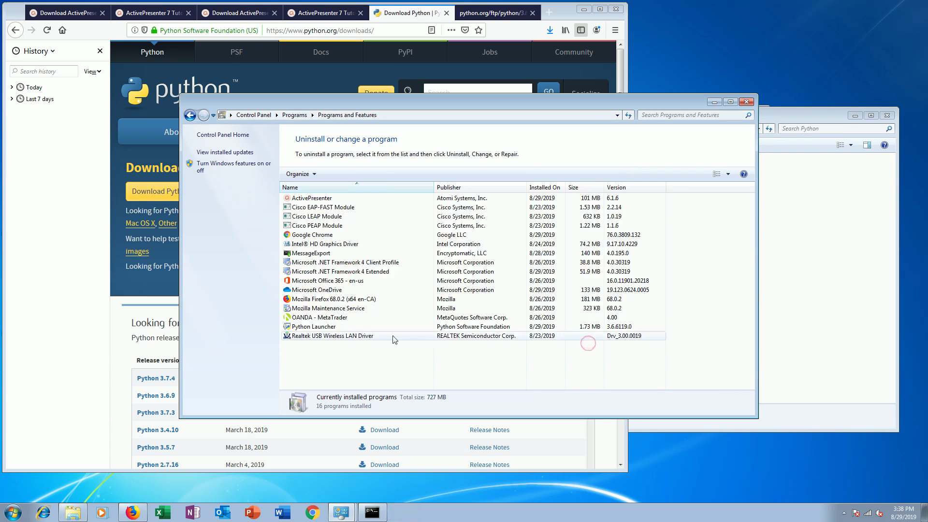
# Uninstall Python Launcher, confirming its removal, and switch back to the python.org Downloads page in Firefox
pyautogui.rightClick(333, 328)
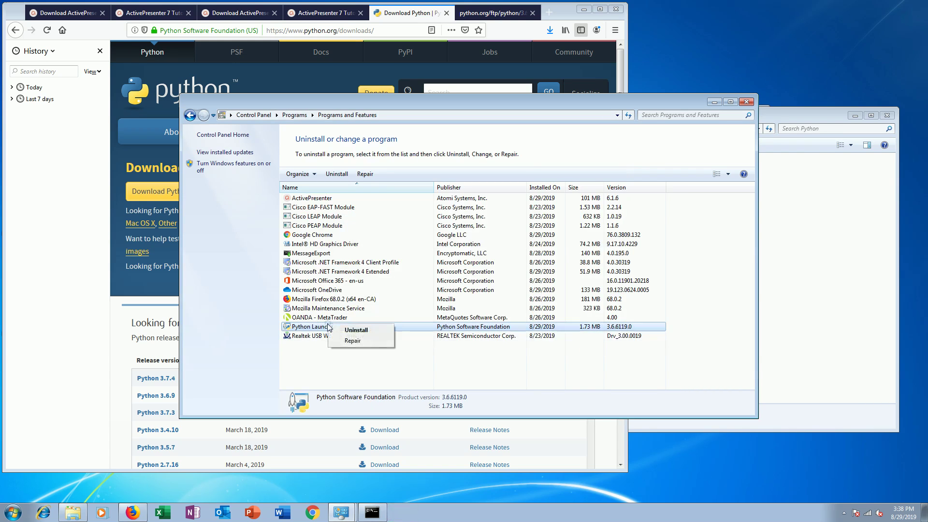
pyautogui.click(355, 330)
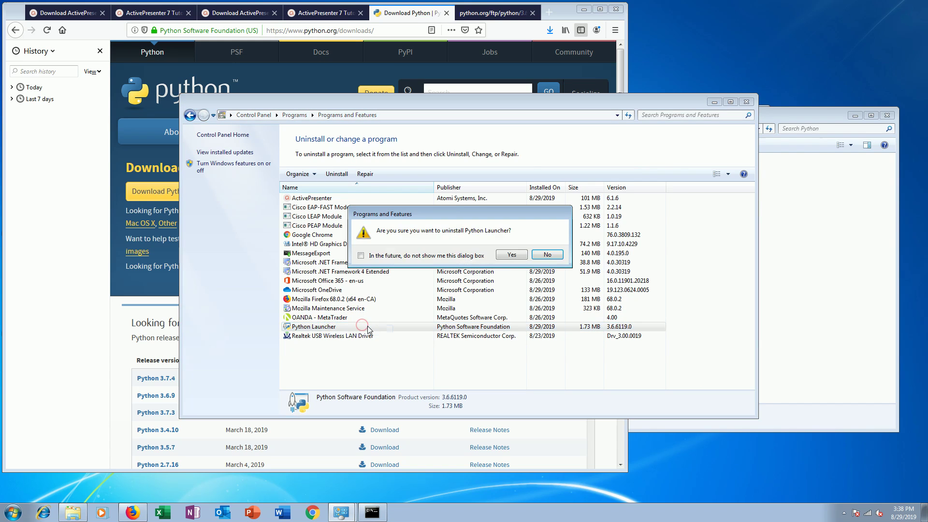
pyautogui.click(510, 256)
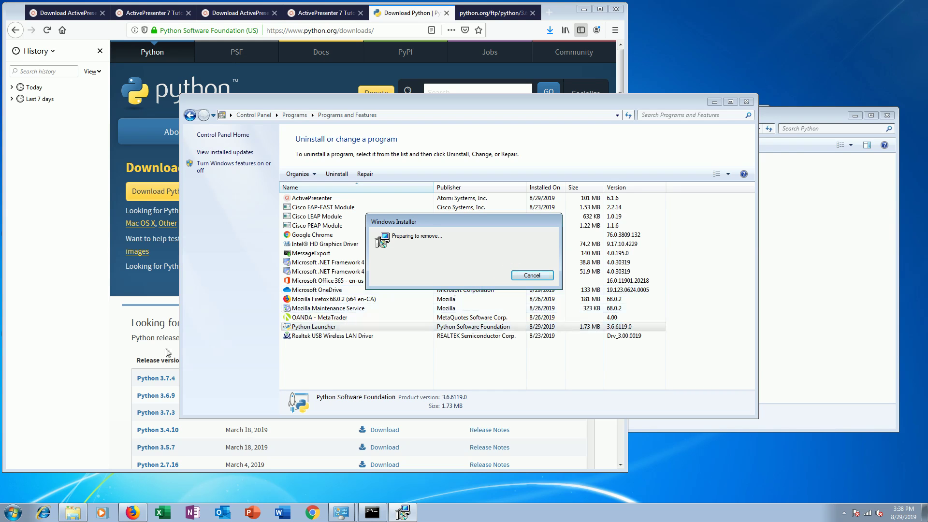
pyautogui.click(85, 345)
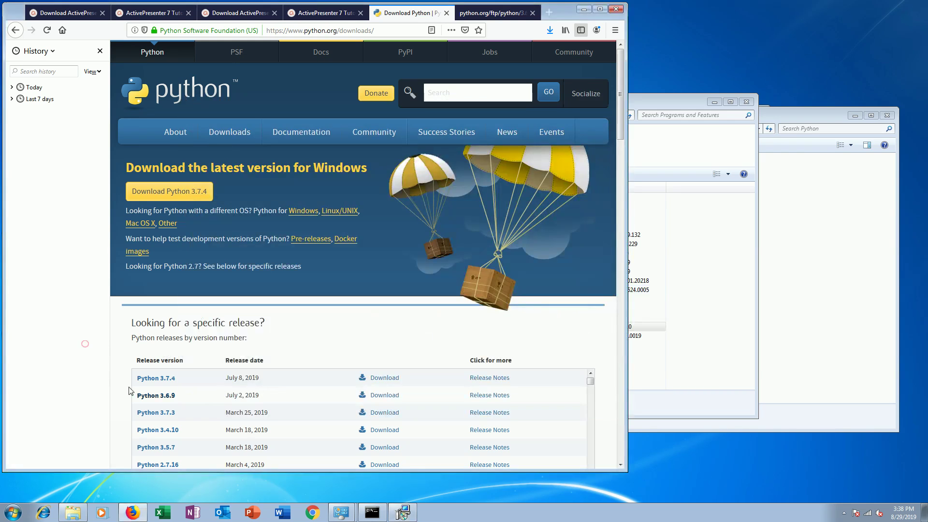
# Open the Python 3.7.4 release page and download the Windows x86-64 web-based installer, saving python-3.7.4-amd64-webinstall.exe
pyautogui.click(386, 377)
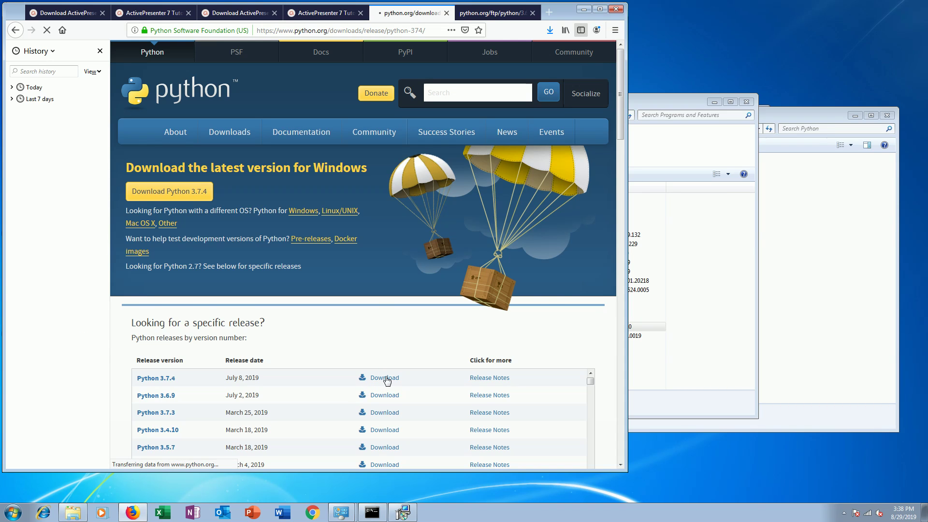
pyautogui.scroll(-5, 384, 375)
pyautogui.scroll(-15, 384, 375)
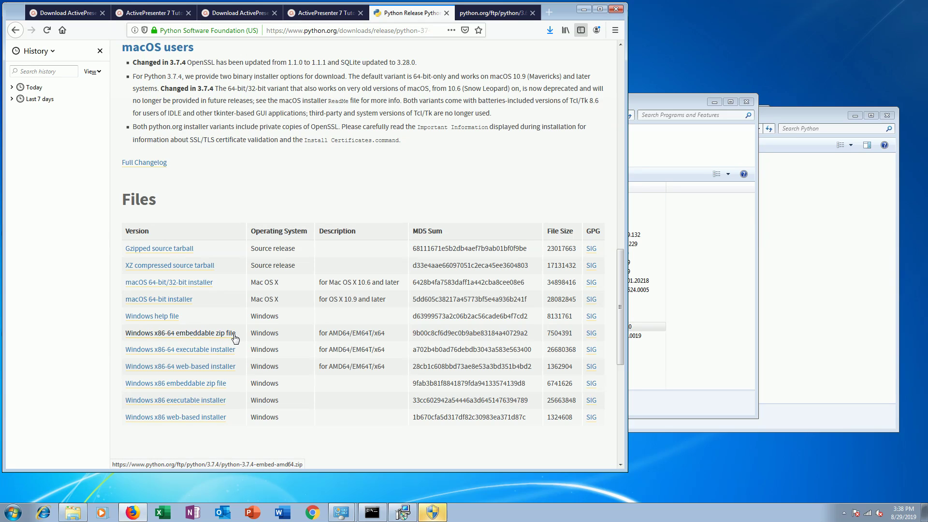
pyautogui.click(229, 369)
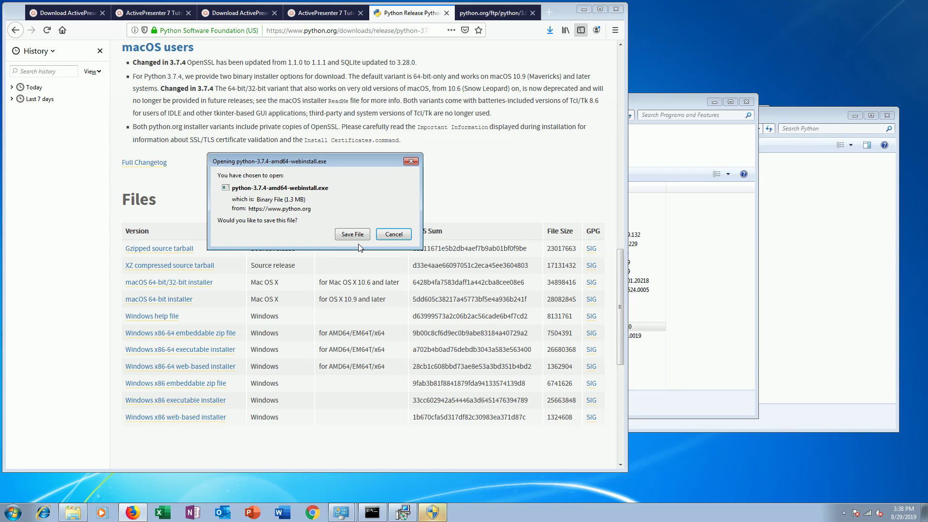
pyautogui.click(358, 236)
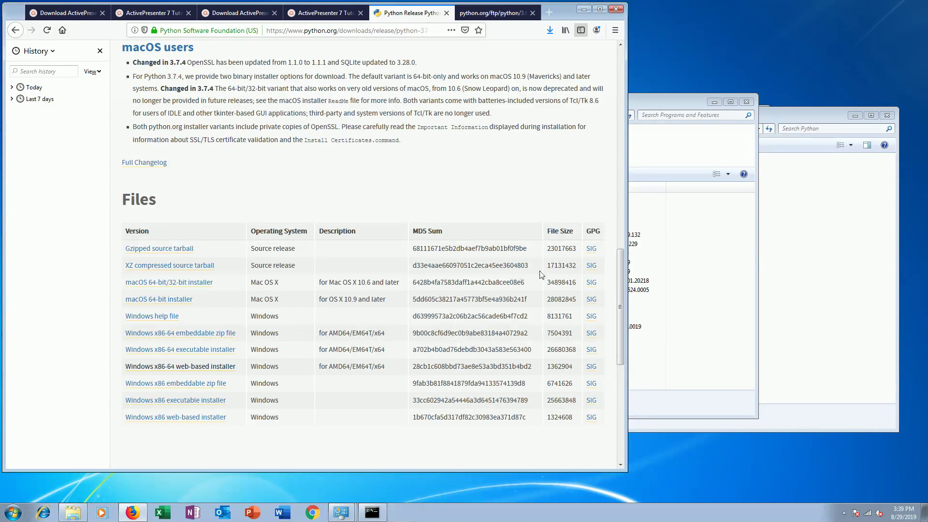
# Show the downloaded python-3.7.4-amd64-webinstall.exe in its containing folder from Firefox's download list
pyautogui.click(689, 265)
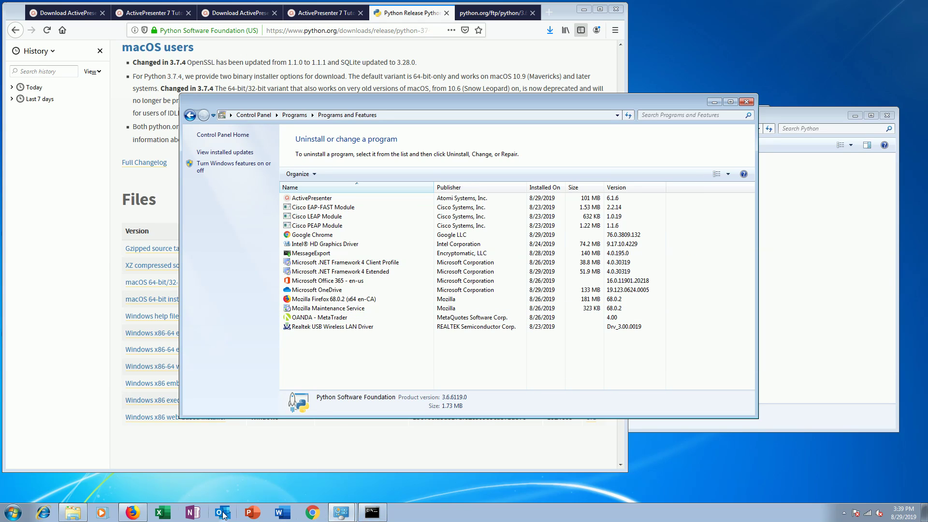
pyautogui.click(133, 513)
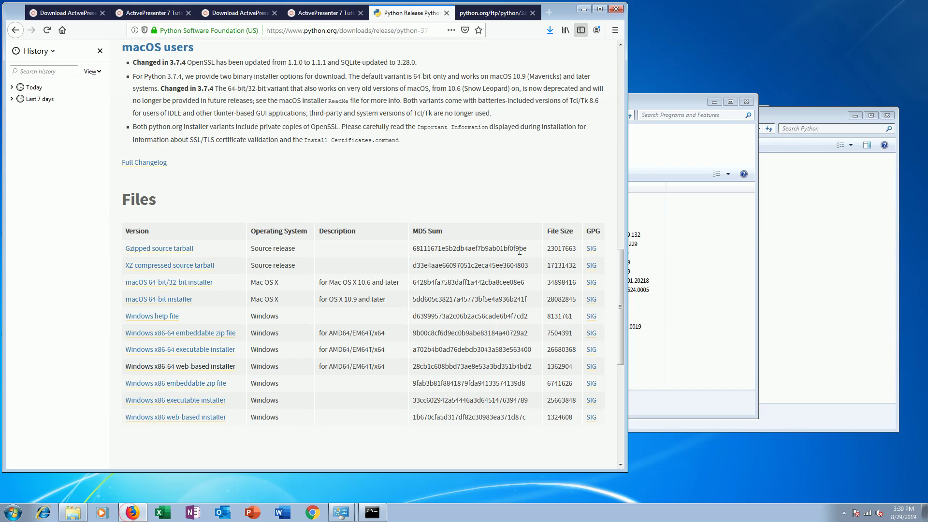
pyautogui.click(549, 30)
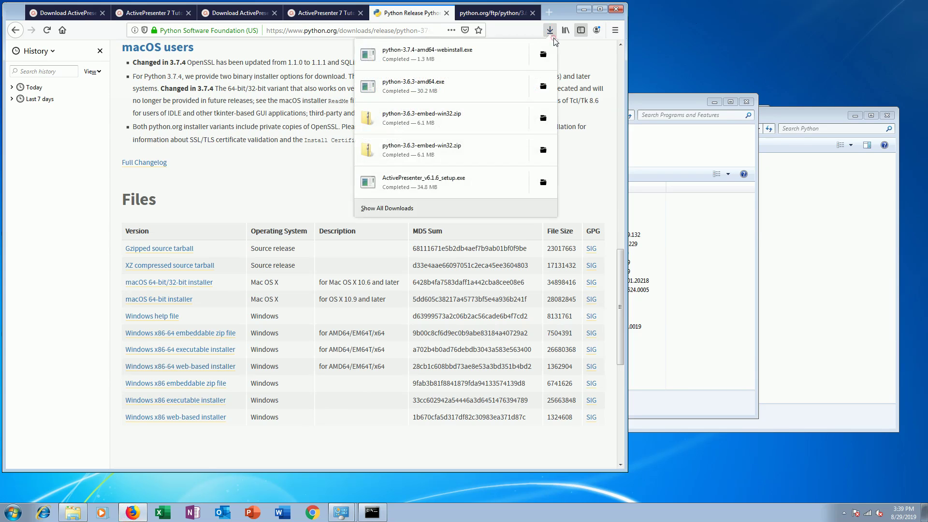
pyautogui.click(538, 50)
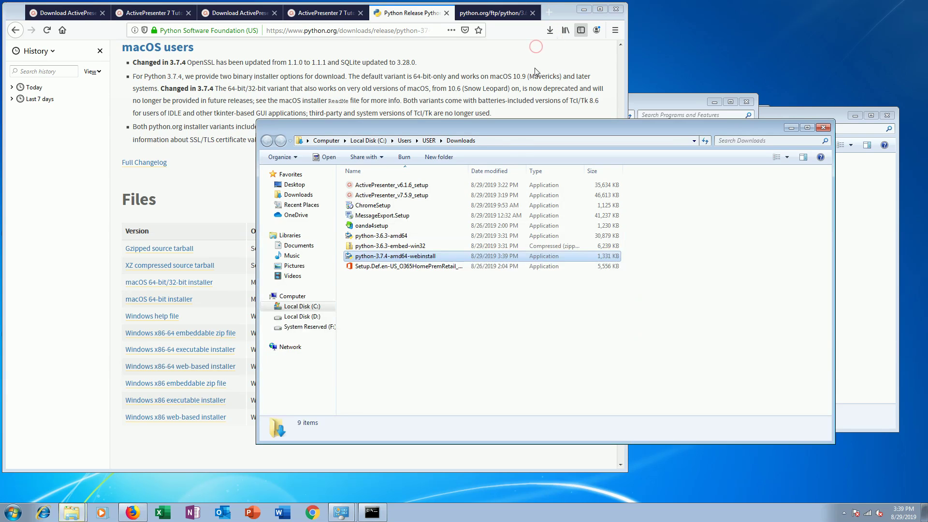
# Run python-3.7.4-amd64-webinstall and try to install Python 3.7.4 (64-bit) with the default settings
pyautogui.doubleClick(399, 259)
pyautogui.click(497, 266)
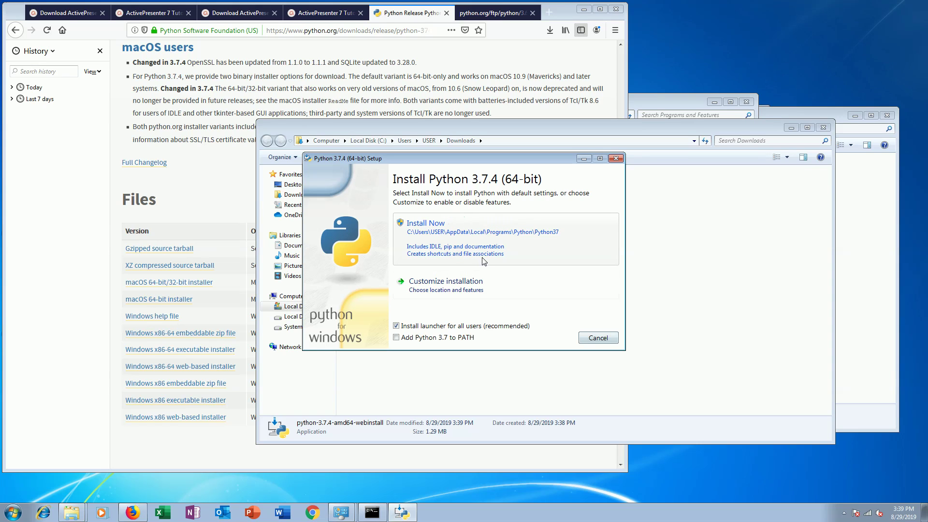
pyautogui.click(438, 231)
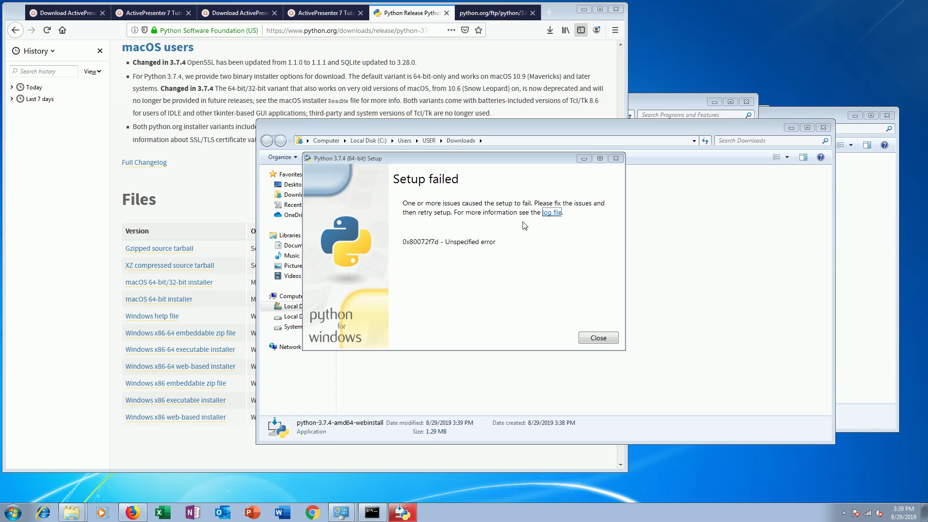
# Try to open the setup log file, and close the Python 3.7.4 (64-bit) Setup window
pyautogui.click(554, 216)
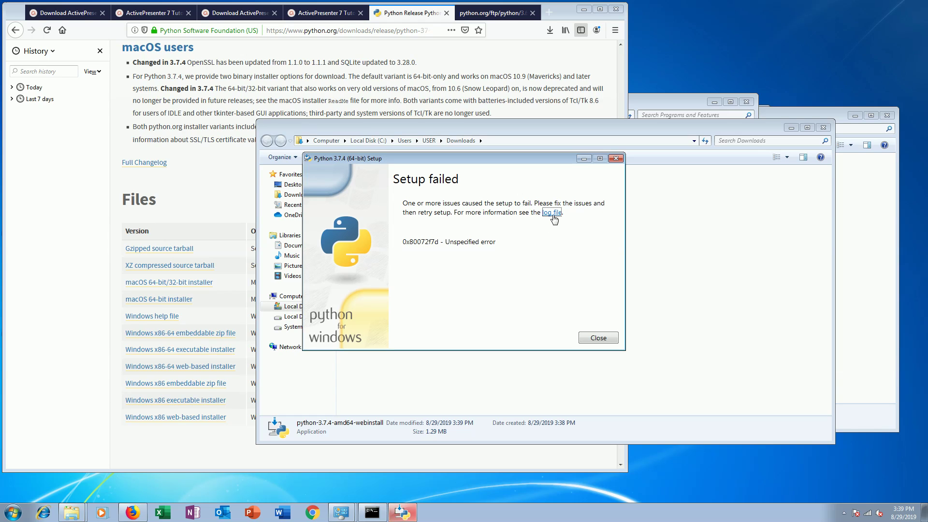
pyautogui.click(556, 218)
pyautogui.click(550, 213)
pyautogui.click(598, 338)
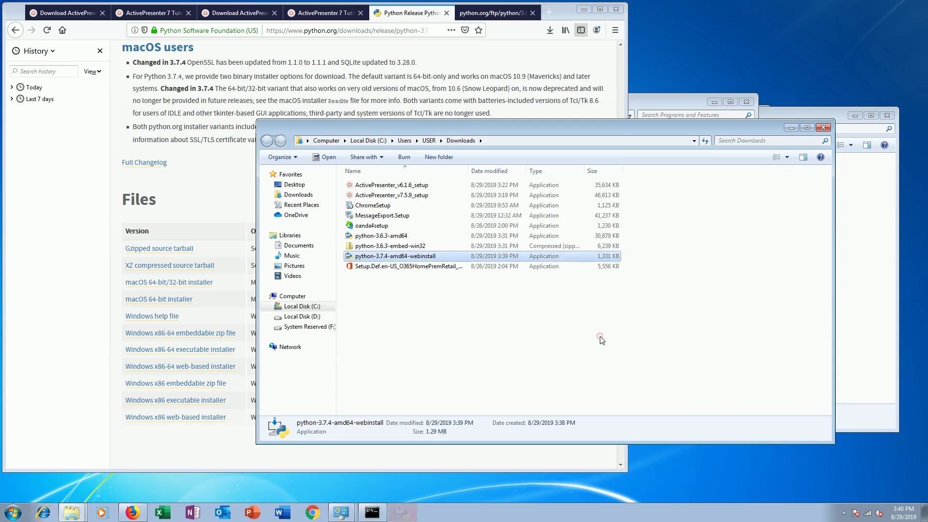
# Run python-3.7.4-amd64-webinstall again and try the default installation with Python 3.7 added to PATH
pyautogui.doubleClick(432, 258)
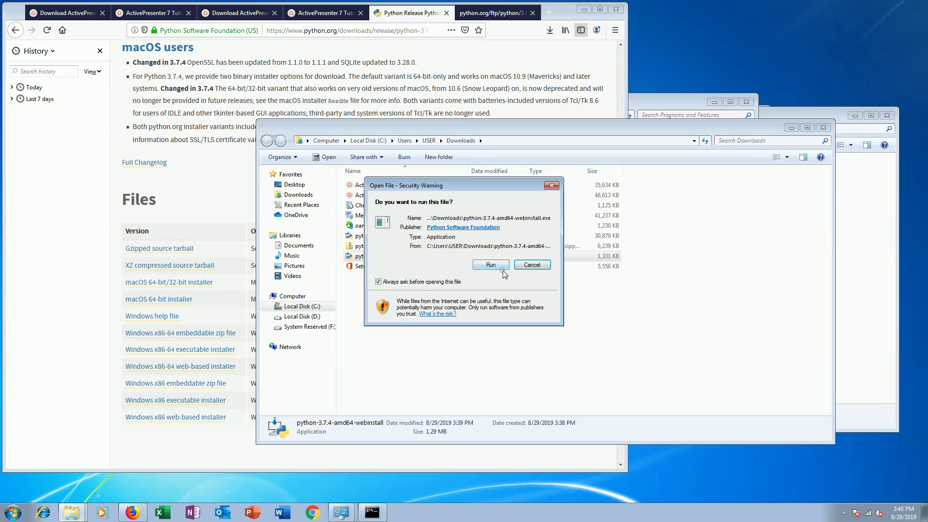
pyautogui.click(501, 265)
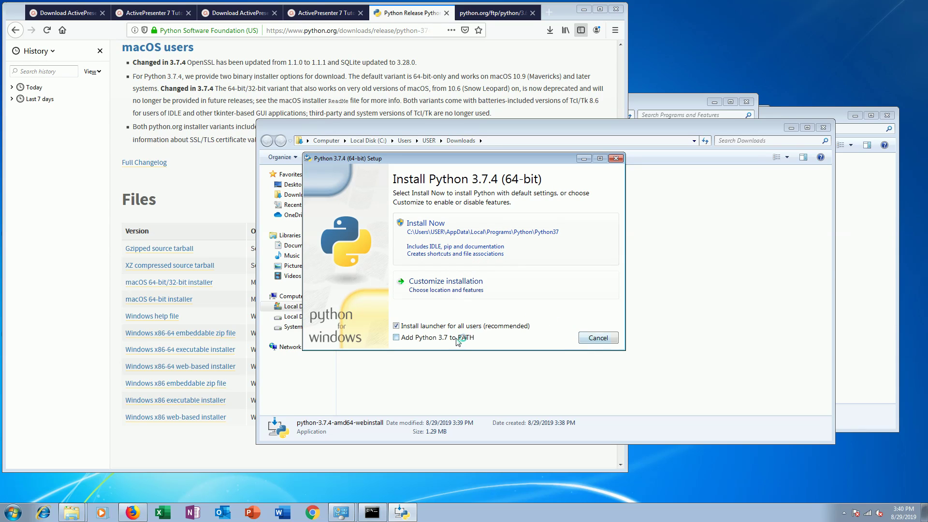
pyautogui.click(408, 338)
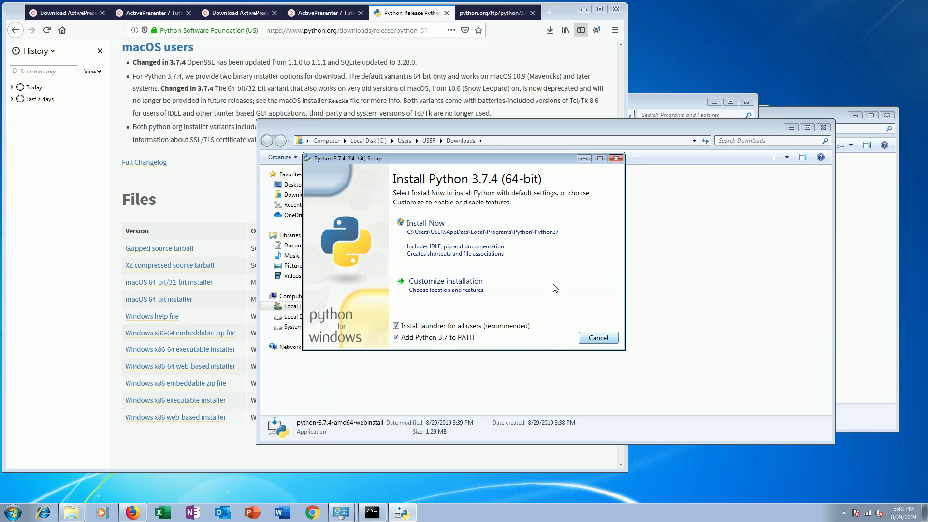
pyautogui.click(486, 232)
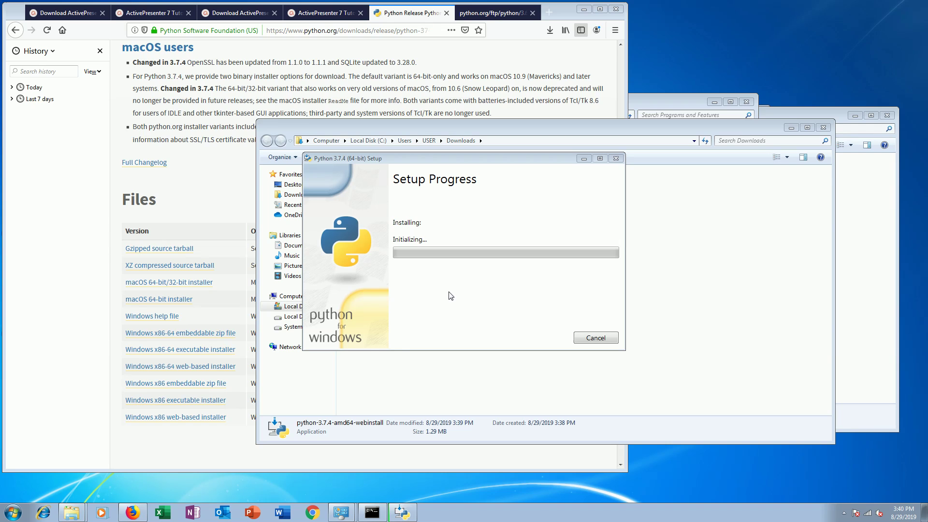
# Return to the Python 3.7.4 release page and download the Windows x86-64 executable installer, saving python-3.7.4-amd64.exe
pyautogui.click(93, 388)
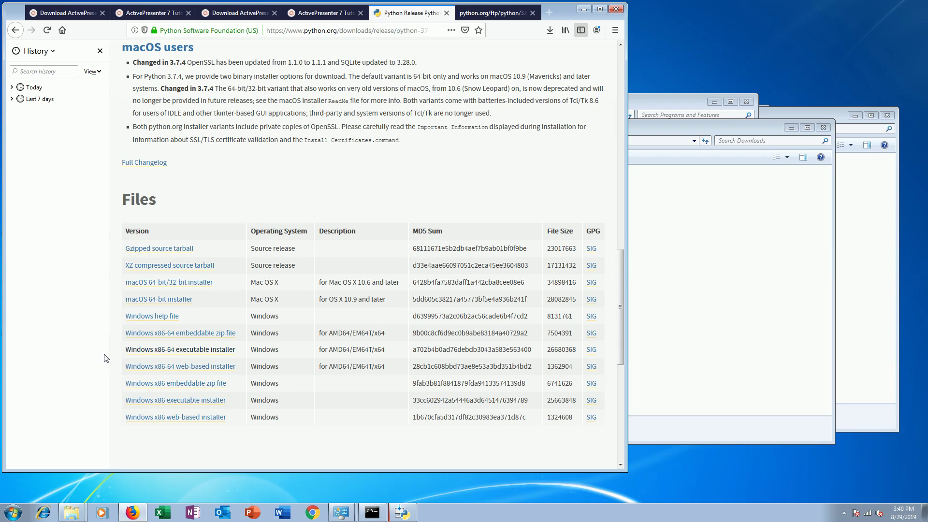
pyautogui.click(196, 350)
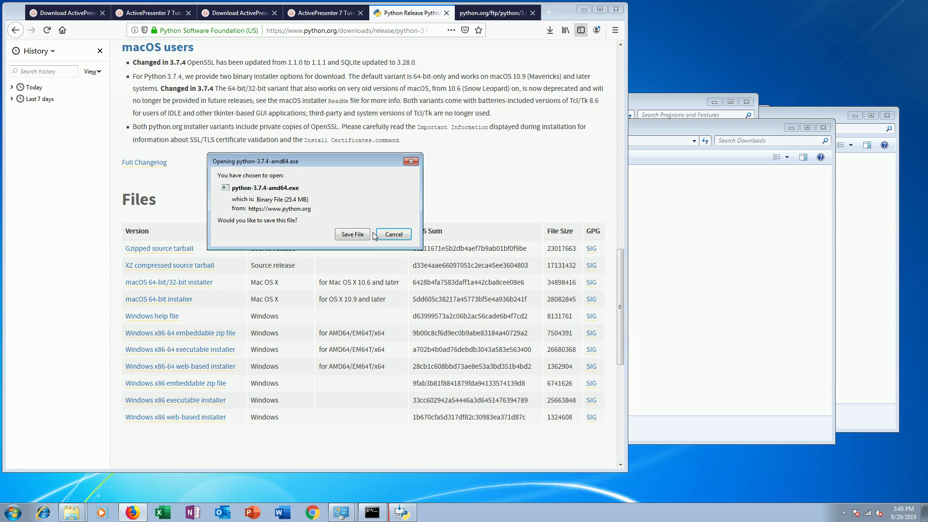
pyautogui.click(352, 235)
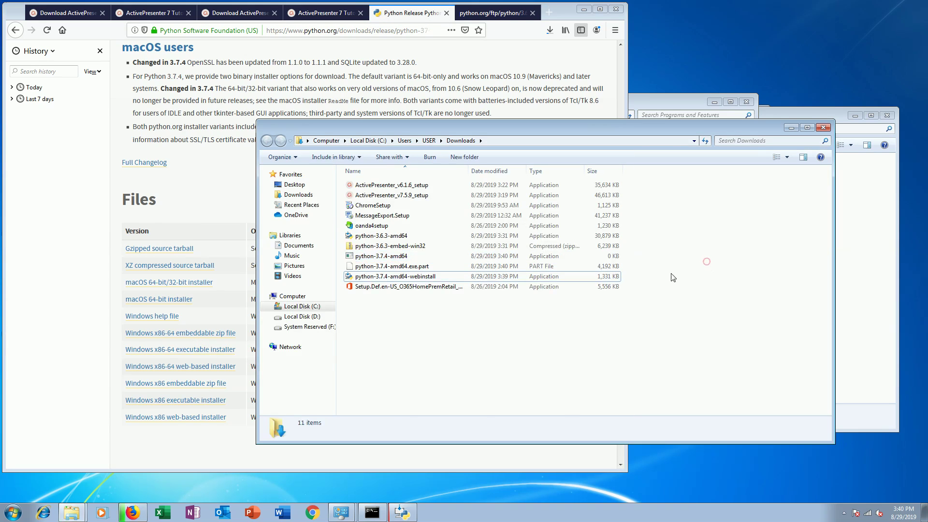
# Close the Python 3.7.4 (64-bit) Setup window and download the Windows x86 web-based installer, saving python-3.7.4-webinstall.exe
pyautogui.click(402, 512)
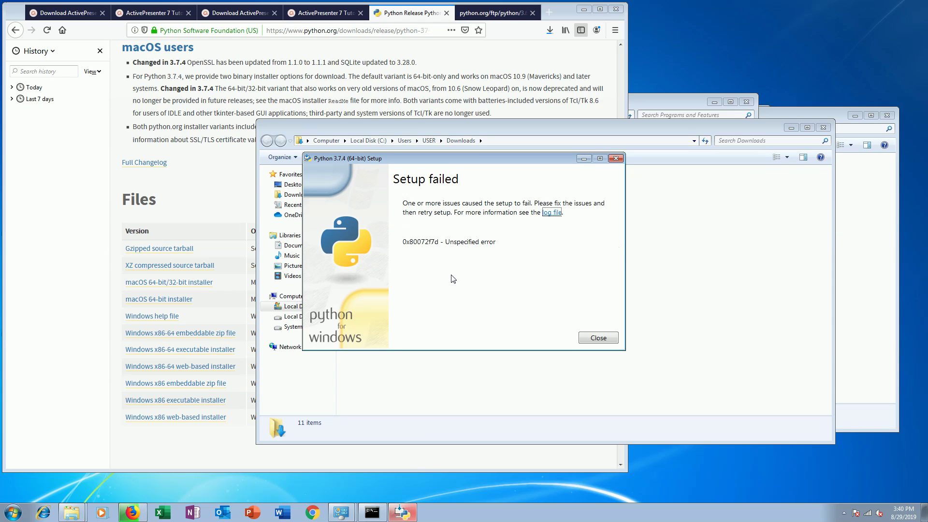
pyautogui.click(600, 339)
pyautogui.click(133, 512)
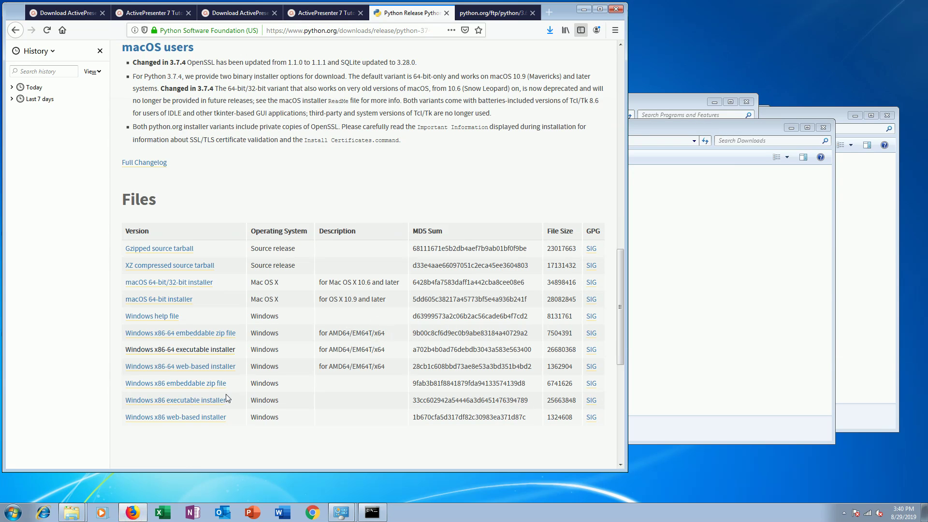
pyautogui.click(204, 419)
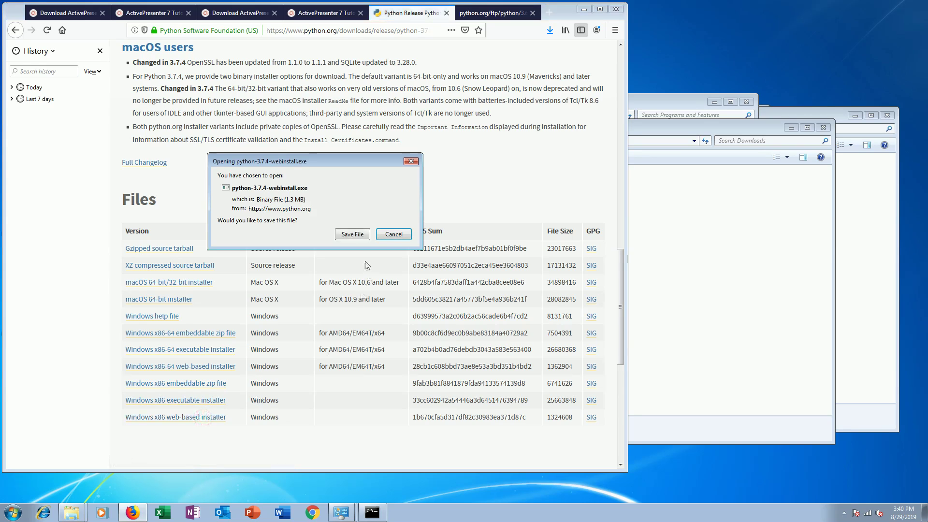
pyautogui.click(359, 235)
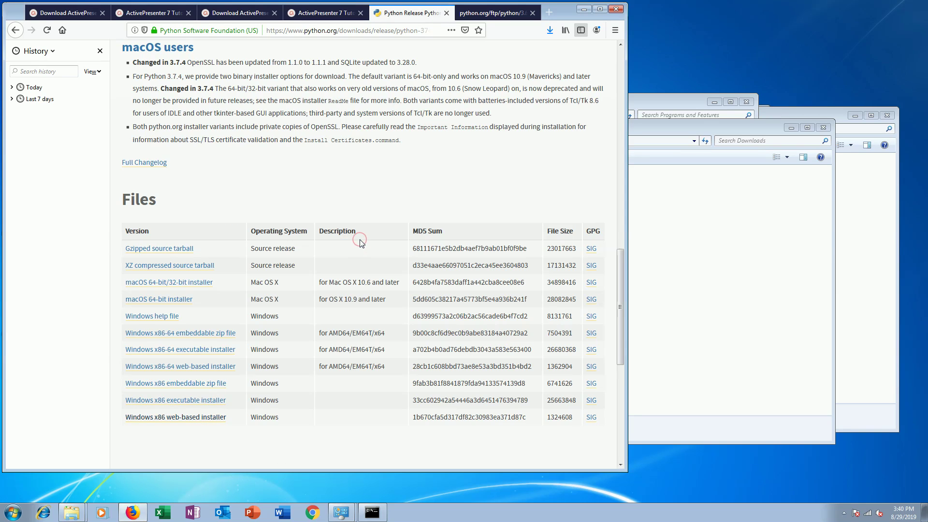
# Locate the downloaded python-3.7.4-webinstall.exe in the Downloads folder
pyautogui.click(703, 293)
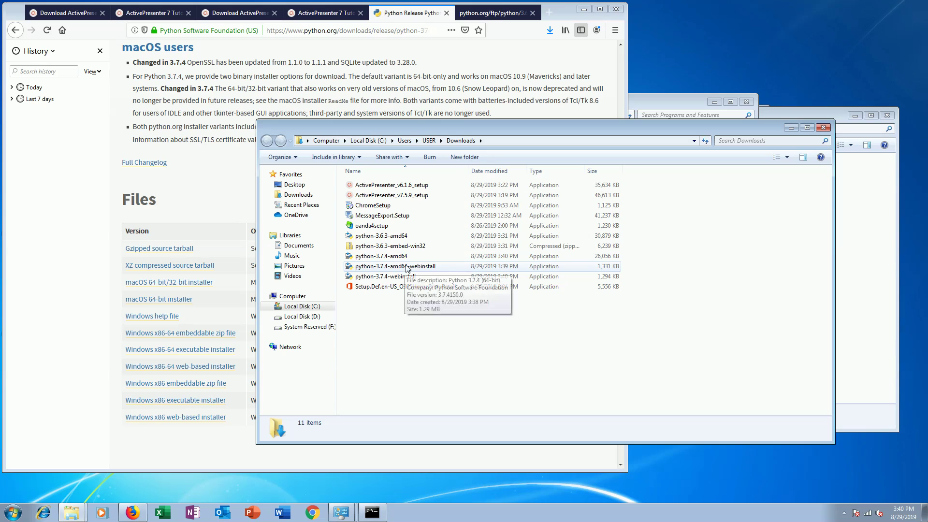
pyautogui.click(41, 289)
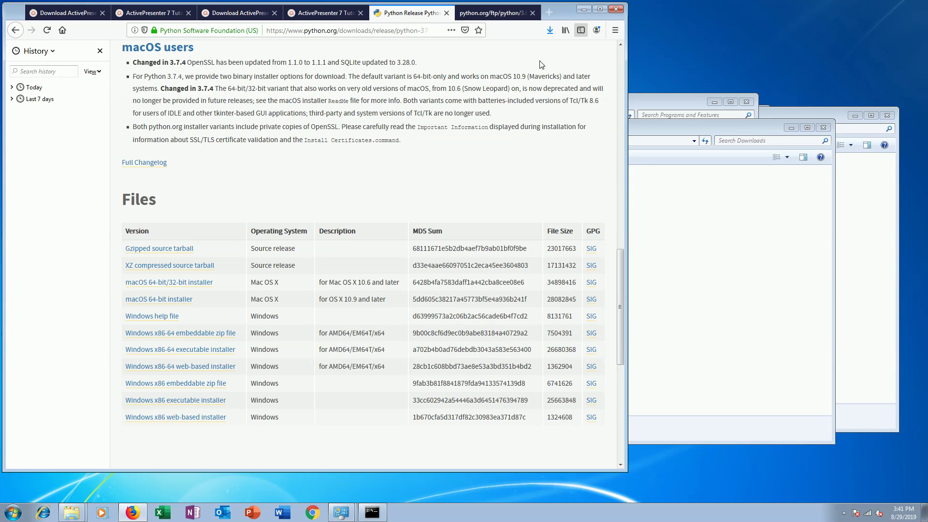
pyautogui.click(550, 30)
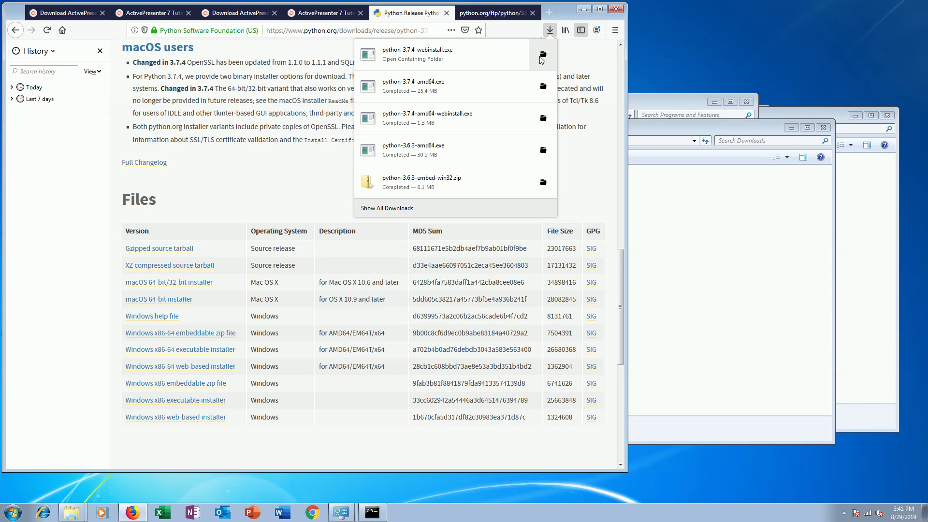
pyautogui.click(542, 57)
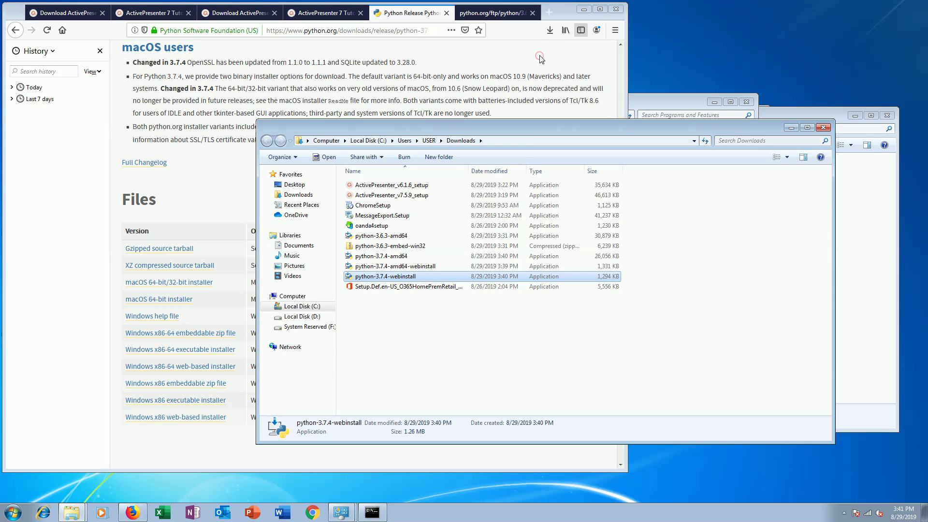
# Run python-3.7.4-webinstall, try to install Python 3.7.4 (32-bit) with Python 3.7 added to PATH, and close the setup
pyautogui.doubleClick(418, 279)
pyautogui.click(498, 265)
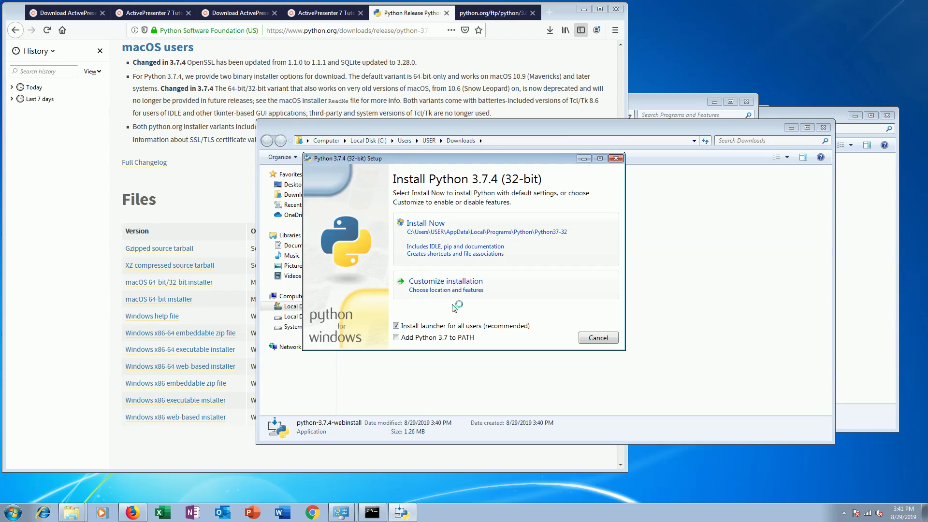
pyautogui.click(422, 337)
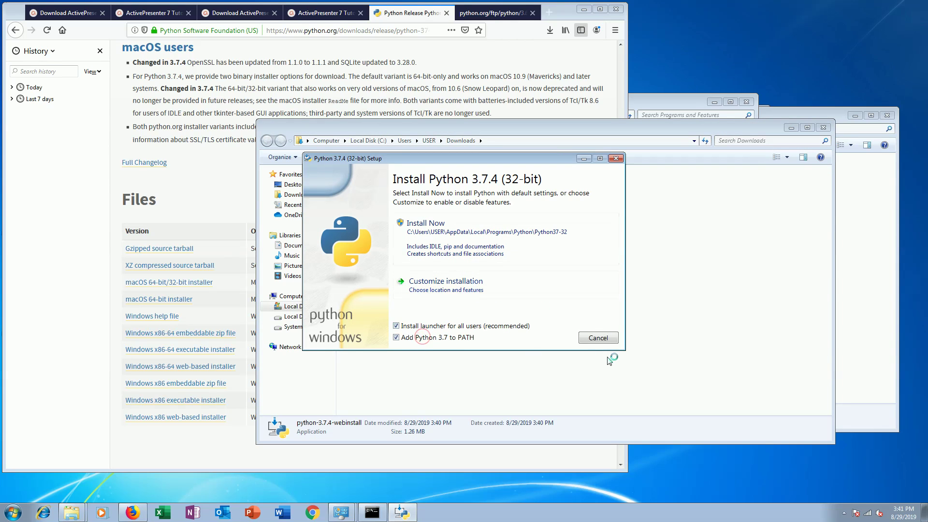
pyautogui.click(549, 234)
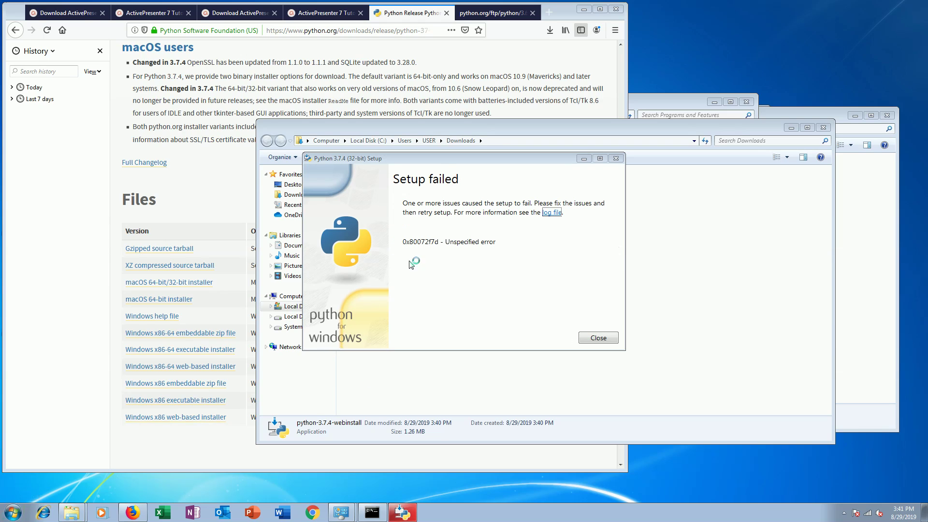
pyautogui.click(598, 337)
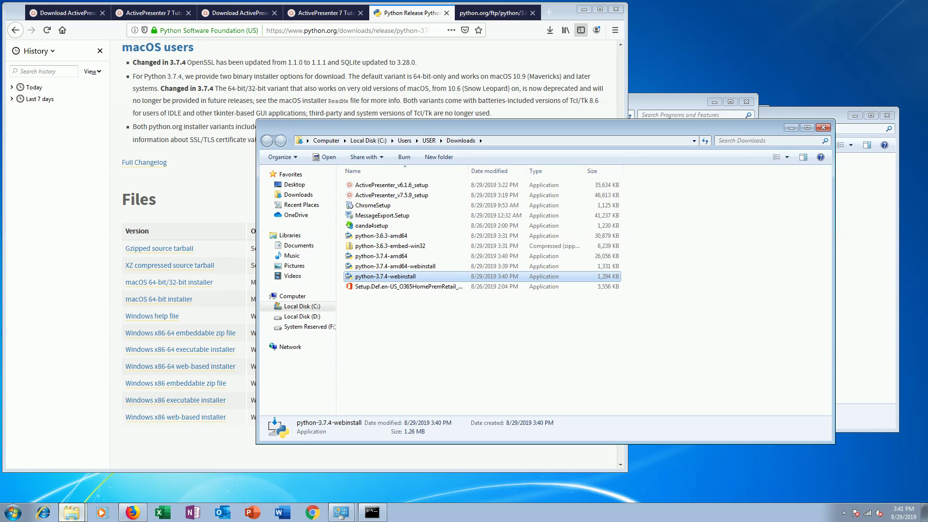
# Switch back to Firefox and open a new tab
pyautogui.click(22, 512)
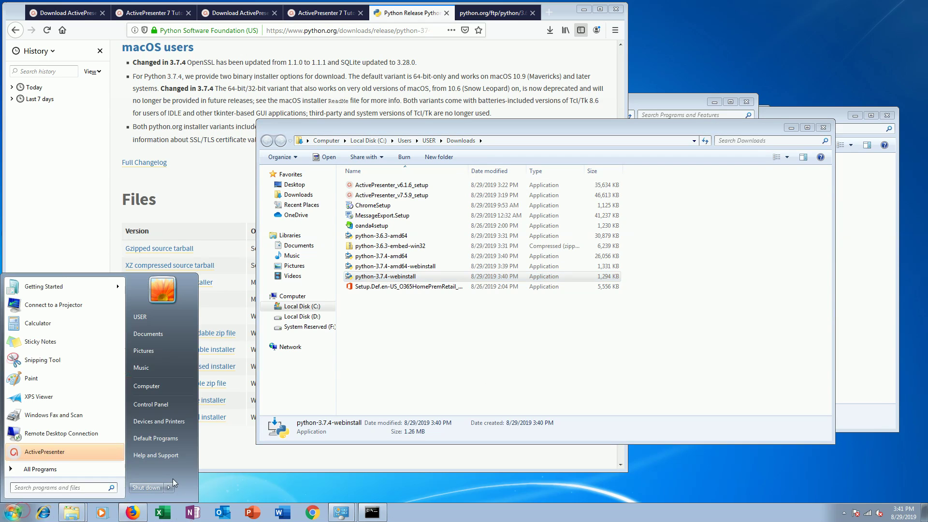
pyautogui.click(124, 515)
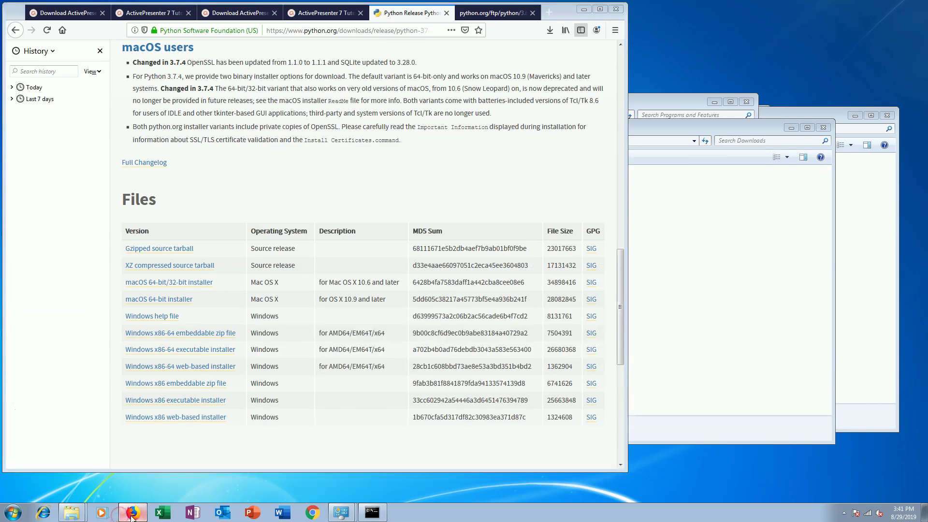
pyautogui.click(124, 515)
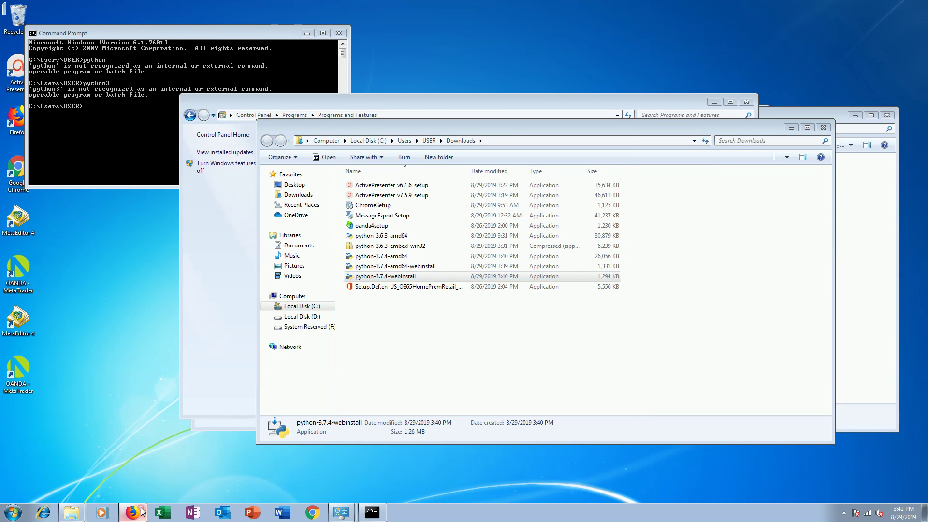
pyautogui.click(133, 512)
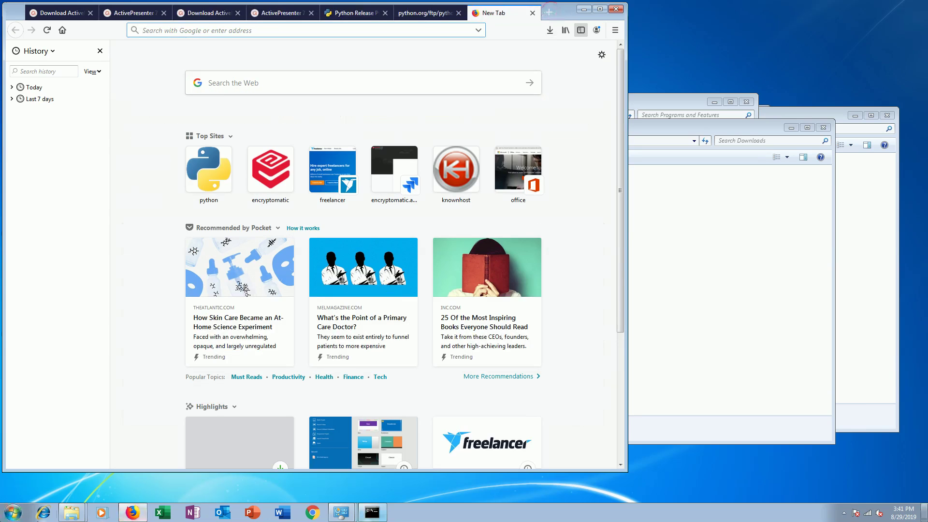
# Go to google.com and search for "windows 7 how to tell if 32 or 64"
pyautogui.write('google.com/')
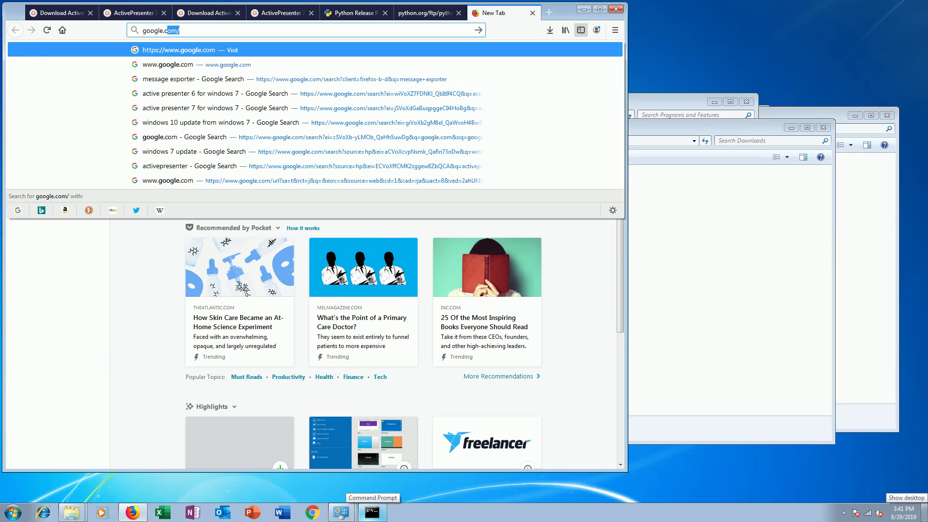
pyautogui.press('Return')
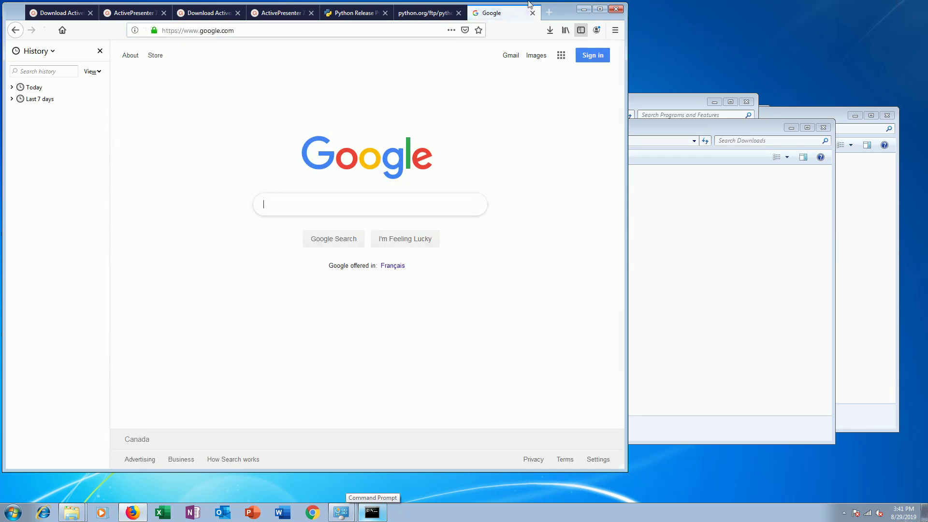
pyautogui.write('windows ')
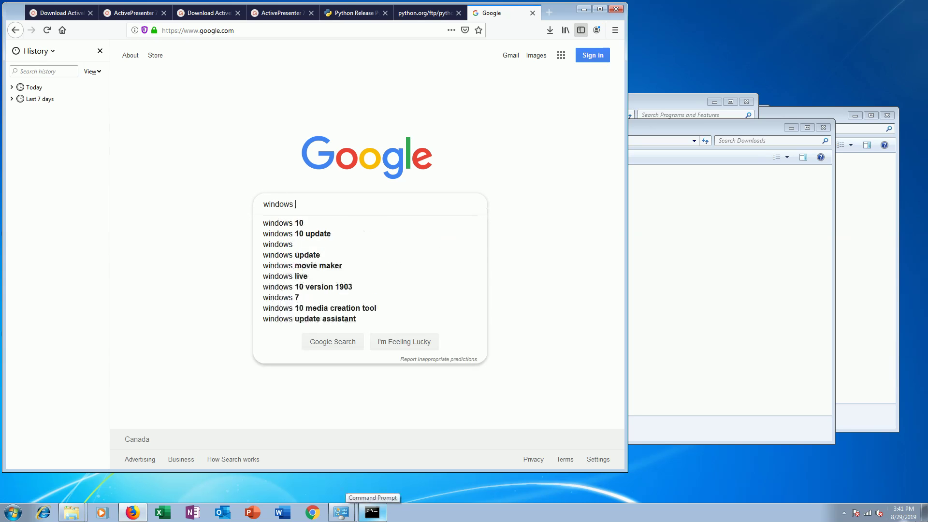
pyautogui.write('7 how to tell if')
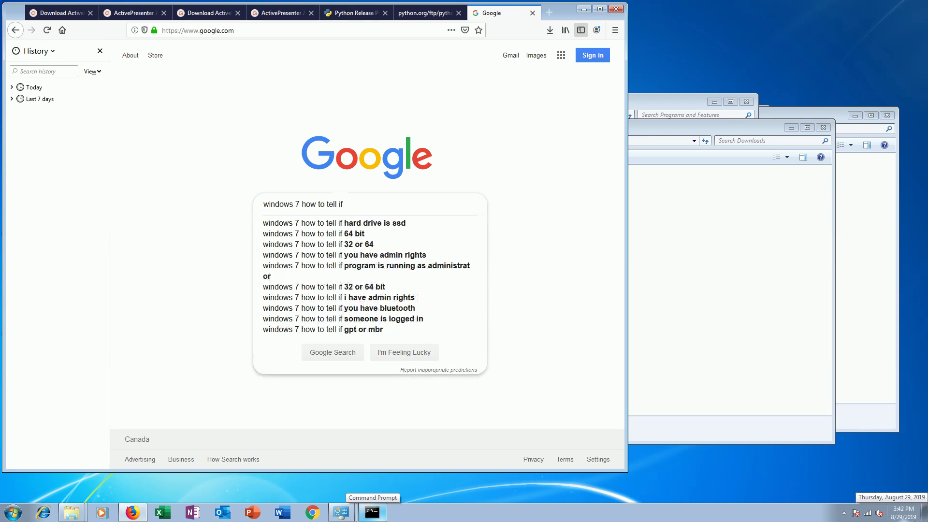
pyautogui.press('Down')
pyautogui.press('Down')
pyautogui.press('Down')
pyautogui.press('Return')
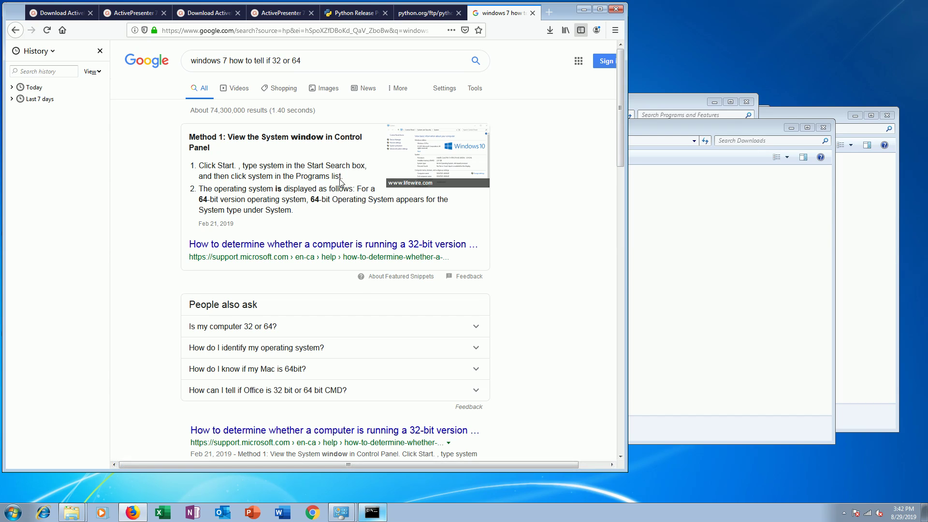
# Open the support.microsoft.com article on determining 32-bit or 64-bit Windows and read the methods in its Windows 7 section
pyautogui.scroll(-3, 242, 336)
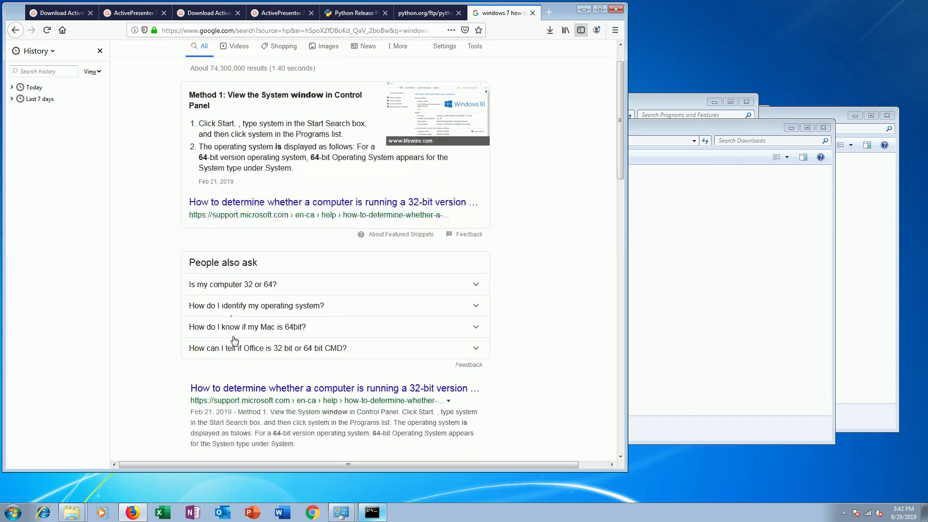
pyautogui.click(248, 342)
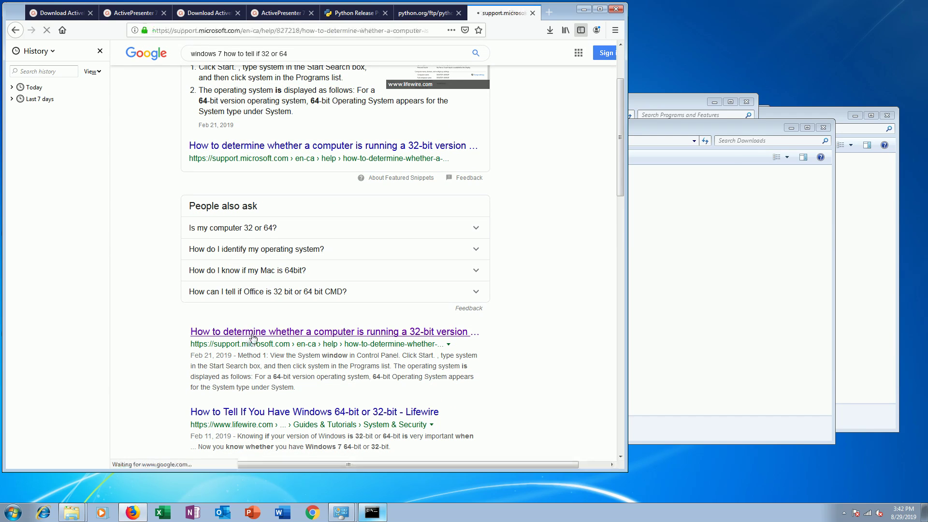
pyautogui.scroll(-5, 254, 337)
pyautogui.scroll(-1, 253, 334)
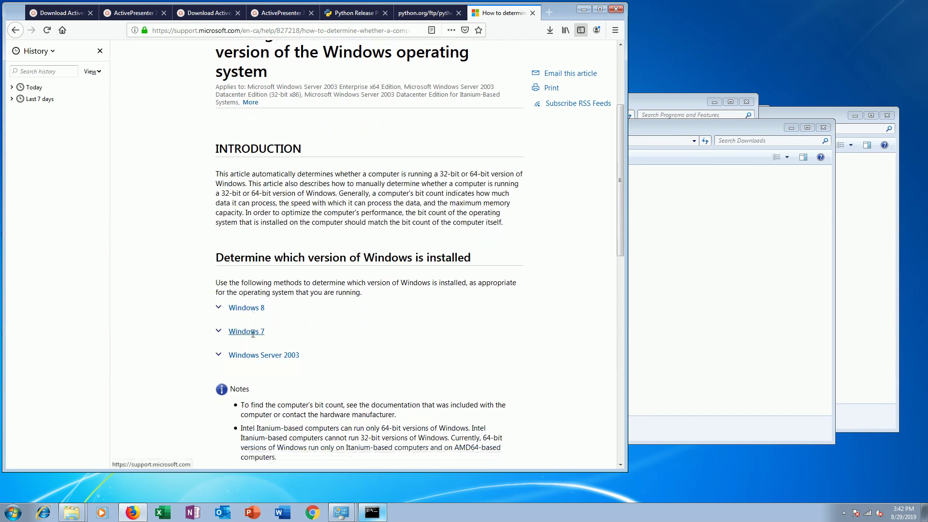
pyautogui.click(253, 337)
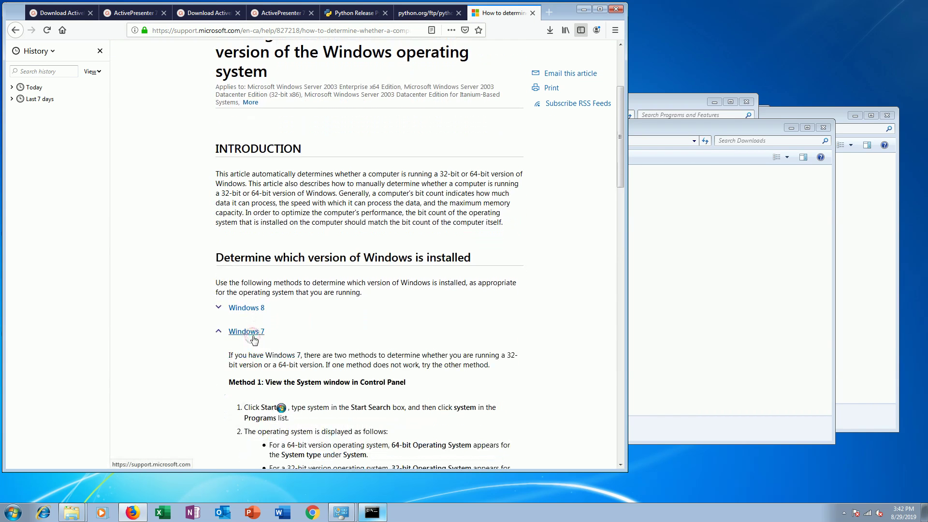
pyautogui.scroll(-3, 254, 339)
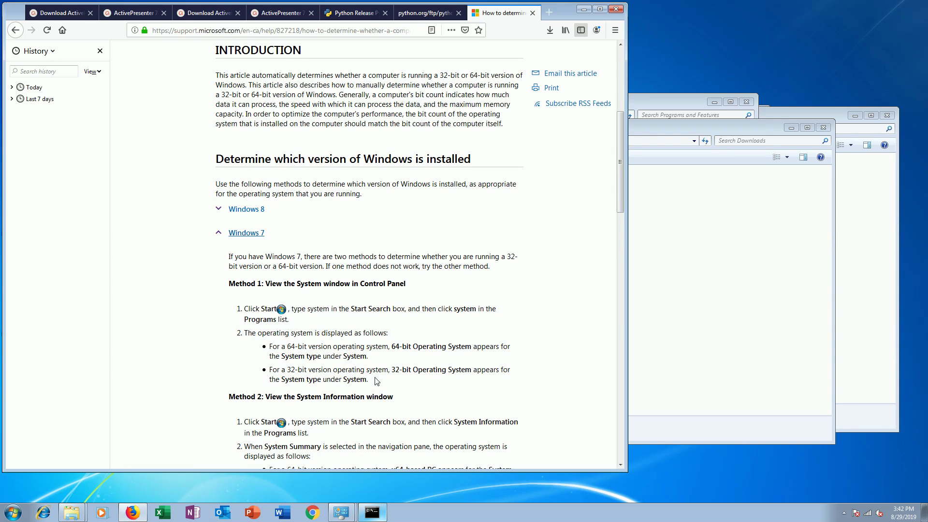
pyautogui.scroll(-2, 203, 435)
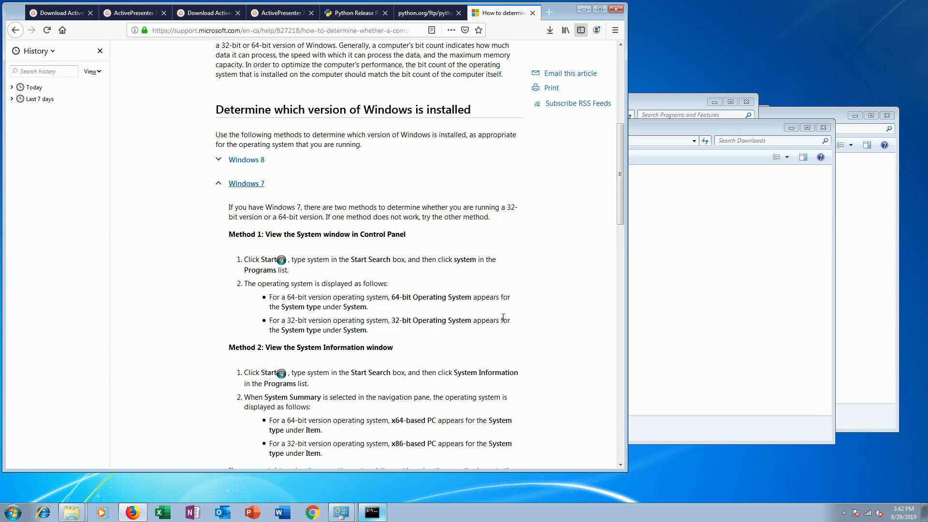
pyautogui.click(13, 513)
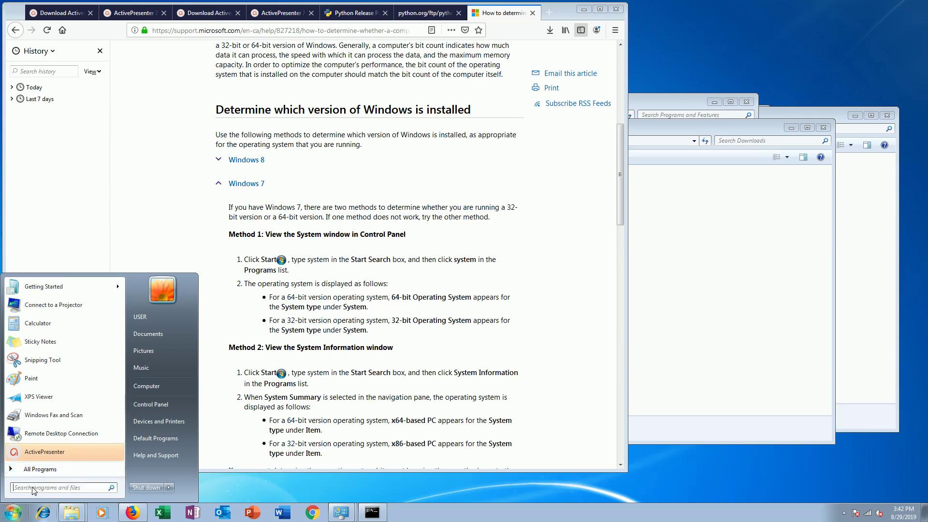
pyautogui.write('syste')
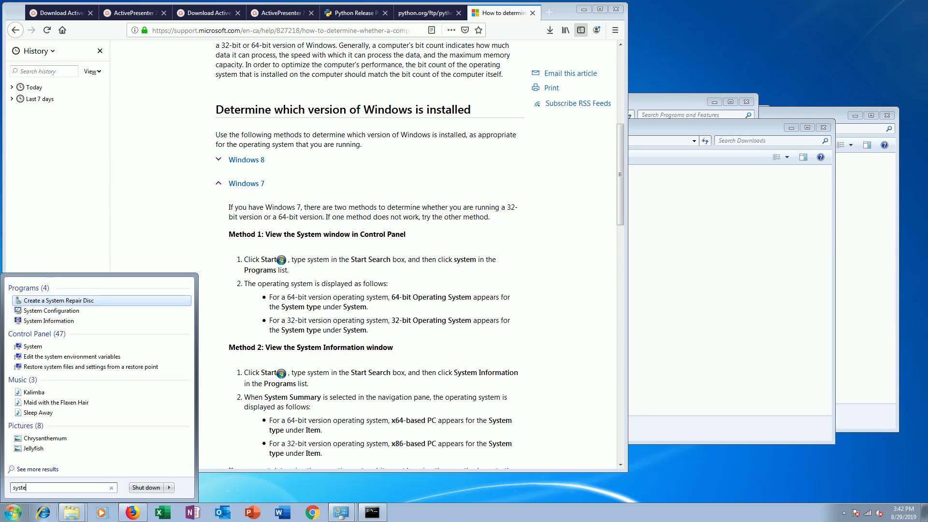
pyautogui.press('Escape')
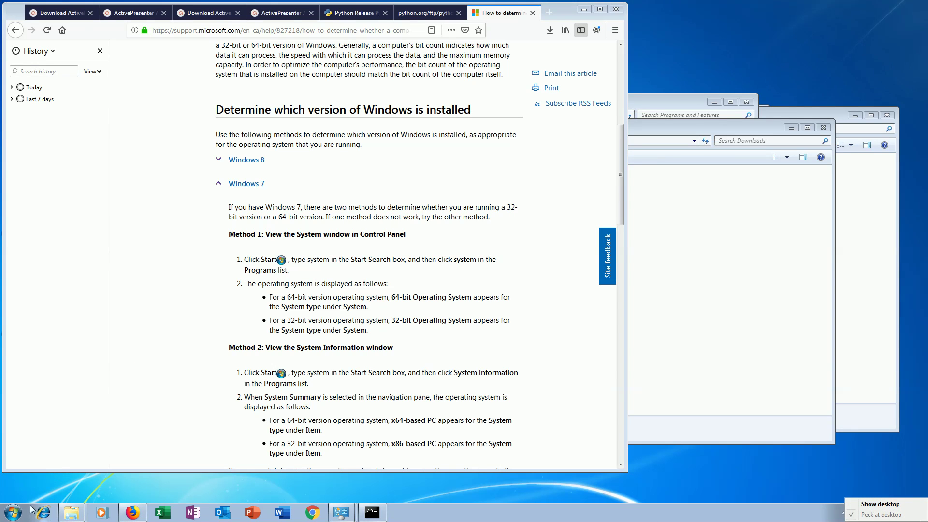
pyautogui.click(12, 516)
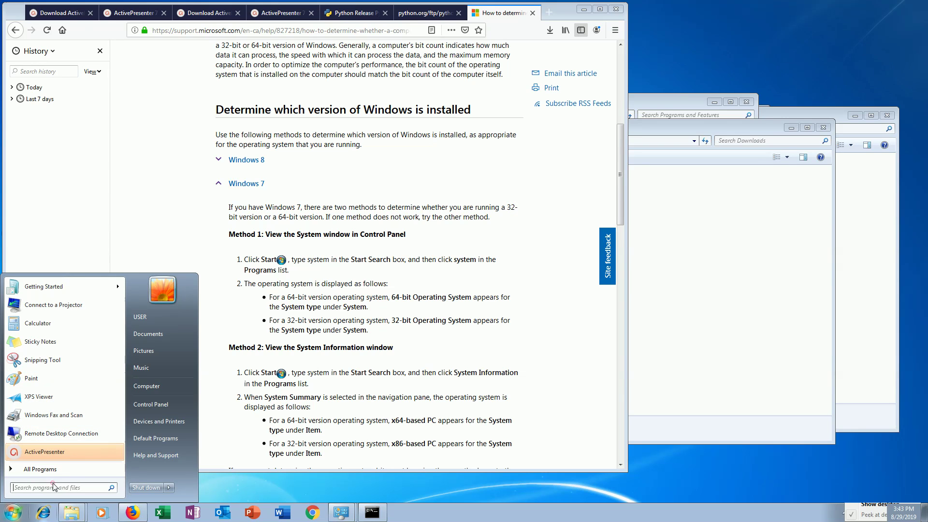
pyautogui.write('sy')
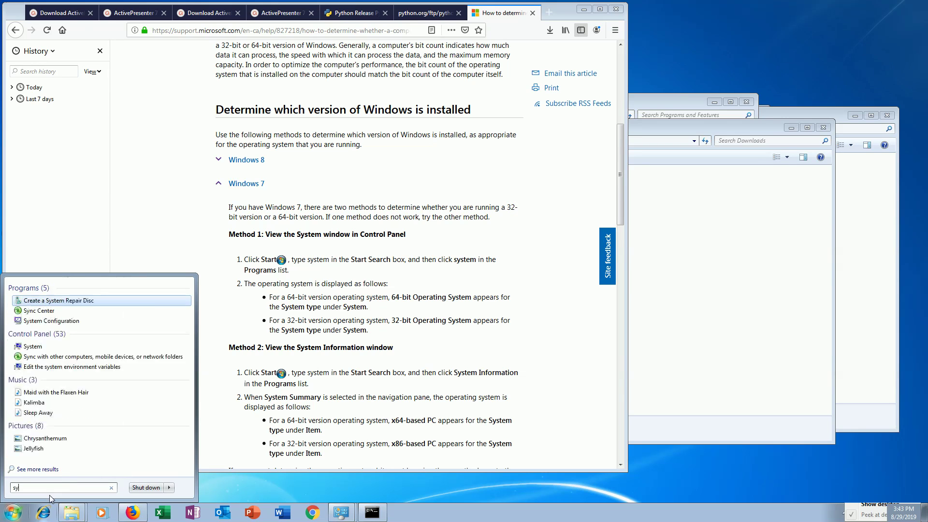
pyautogui.write('stem')
pyautogui.press('Return')
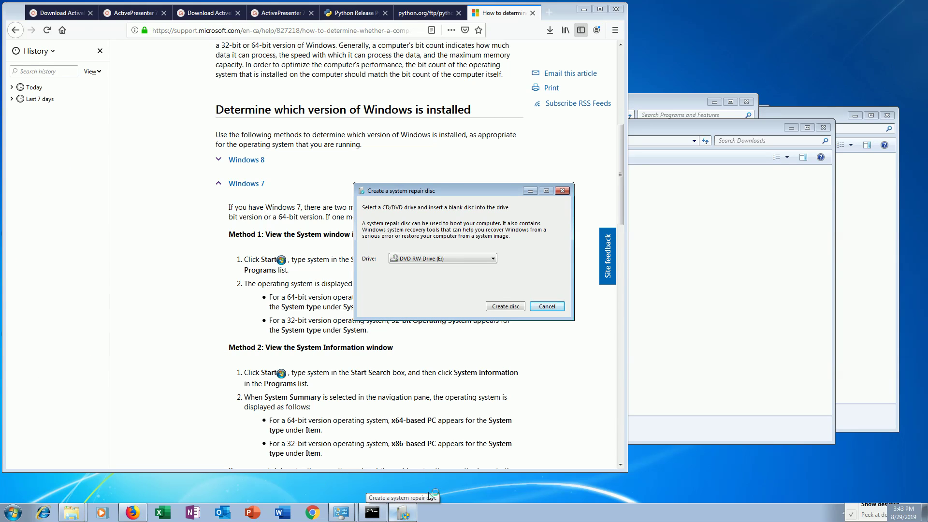
pyautogui.click(547, 307)
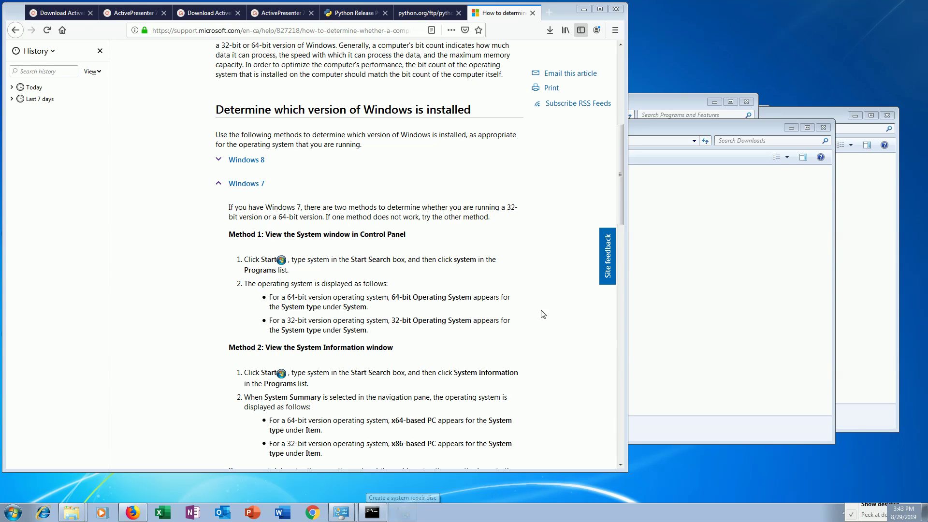
# Search the computer for "syste" and open the Control Panel System page to check the Windows system type
pyautogui.click(13, 512)
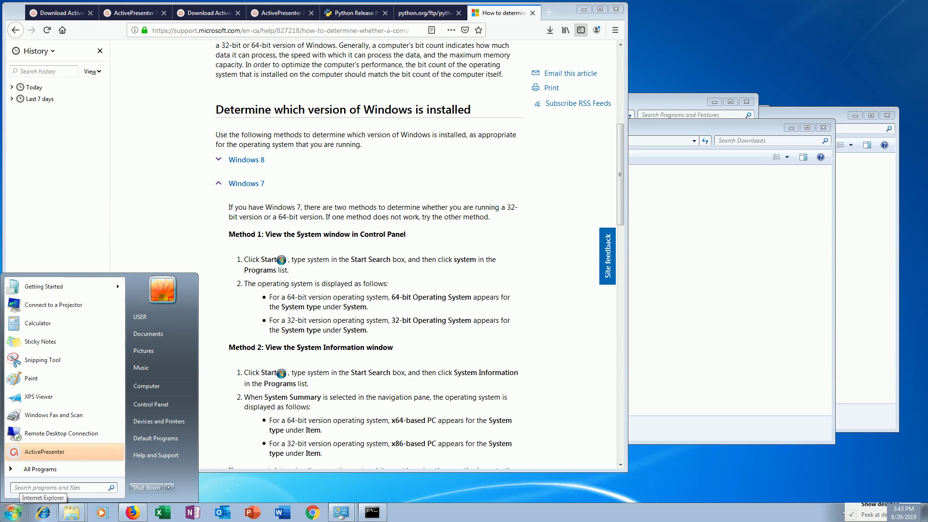
pyautogui.write('syste')
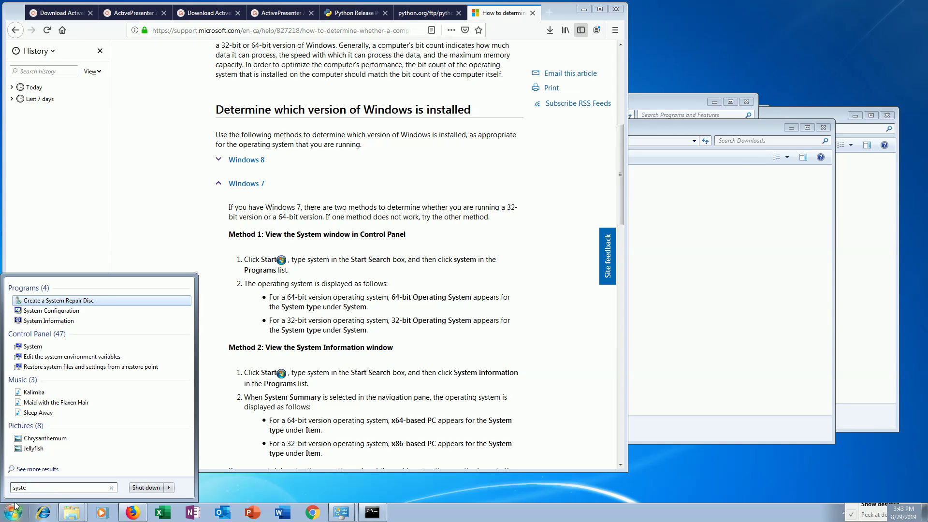
pyautogui.press('Down')
pyautogui.press('Down')
pyautogui.press('Down')
pyautogui.press('Down')
pyautogui.press('Return')
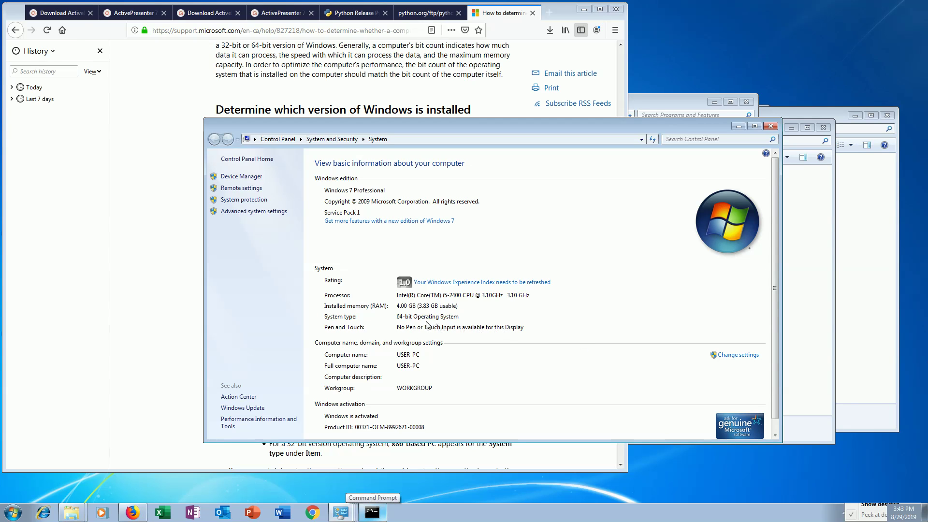
# Return to the Python 3.7.4 release page in Firefox and download the Windows x86-64 executable installer, saving the file
pyautogui.click(132, 513)
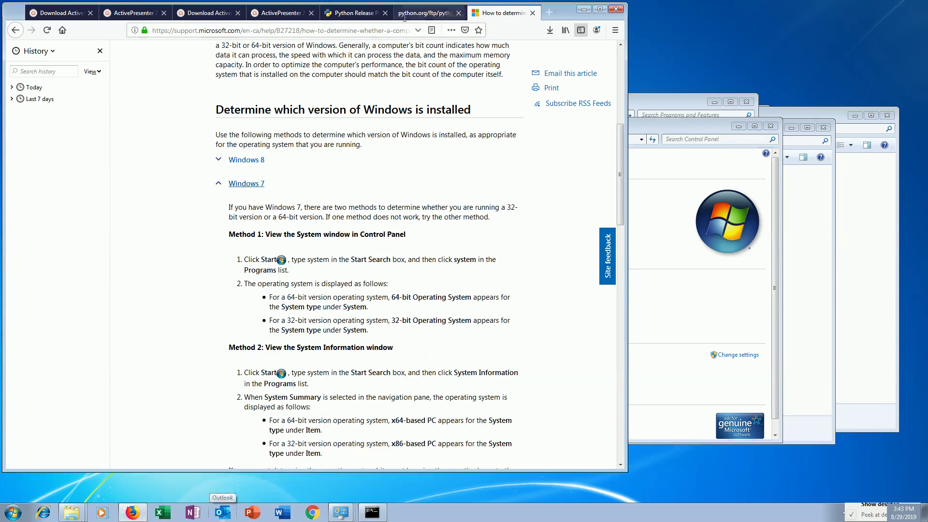
pyautogui.click(369, 13)
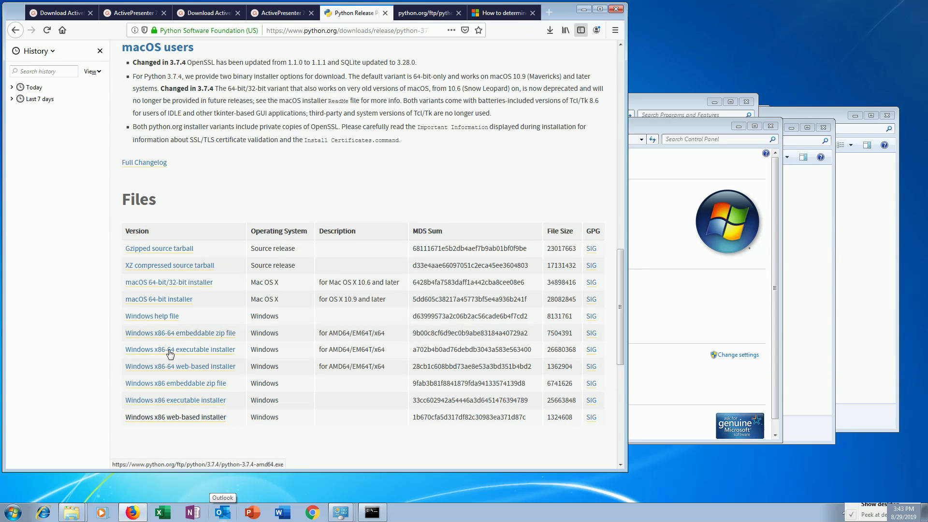
pyautogui.click(223, 350)
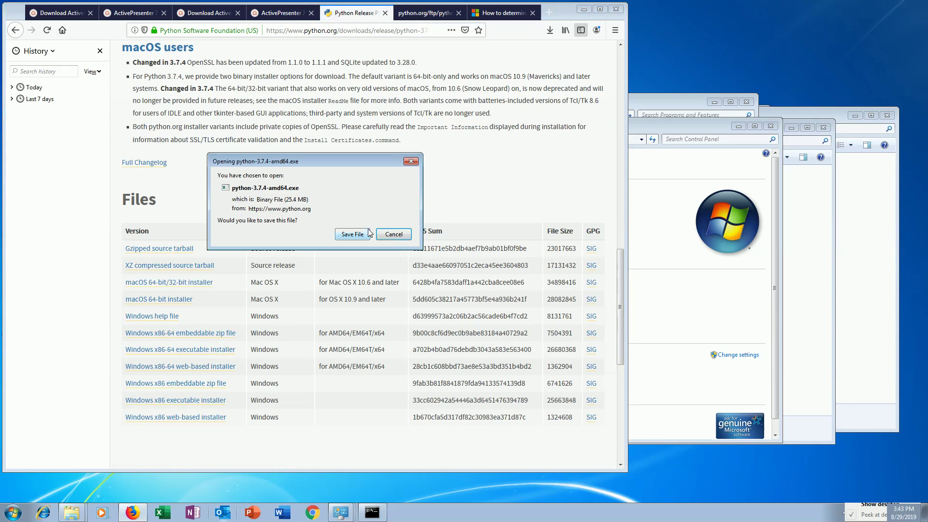
pyautogui.click(369, 234)
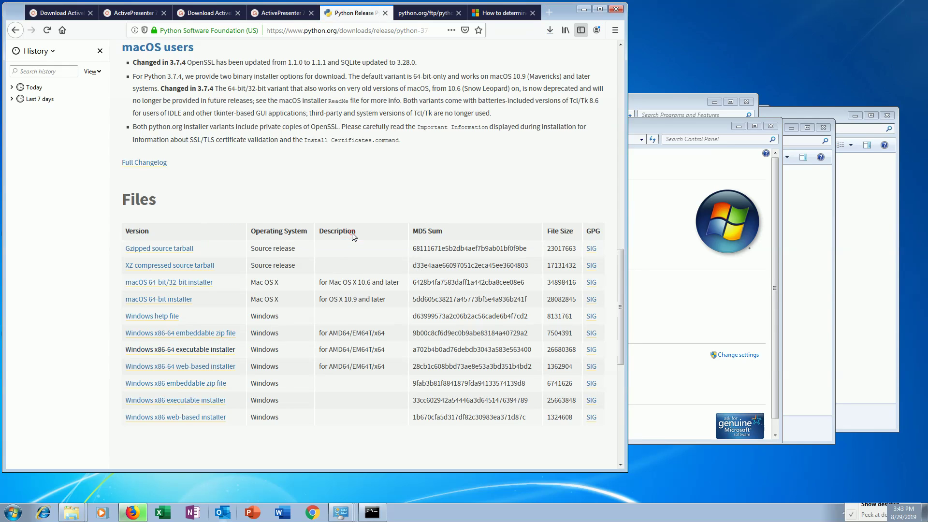
# Locate the newly downloaded python-3.7.4-amd64(1) in the Downloads folder and run it, allowing it through the security warning
pyautogui.click(552, 31)
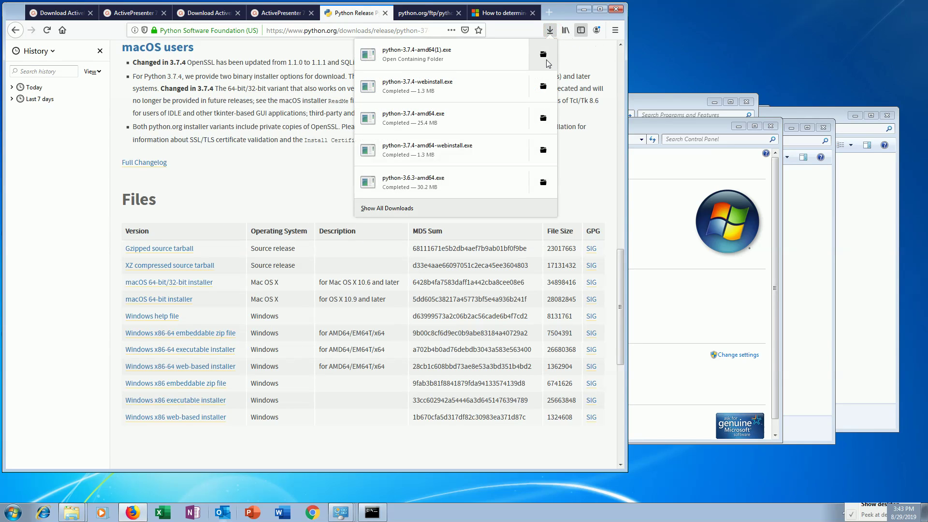
pyautogui.click(546, 60)
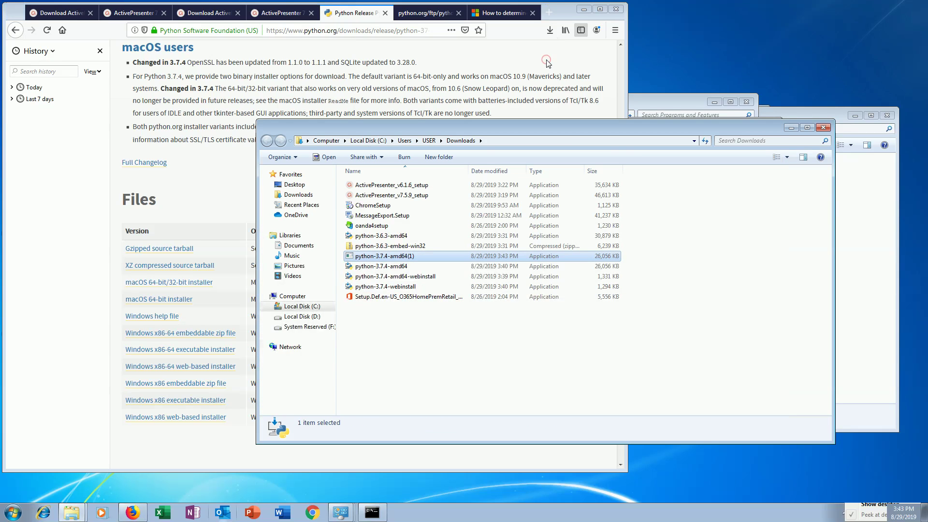
pyautogui.doubleClick(412, 262)
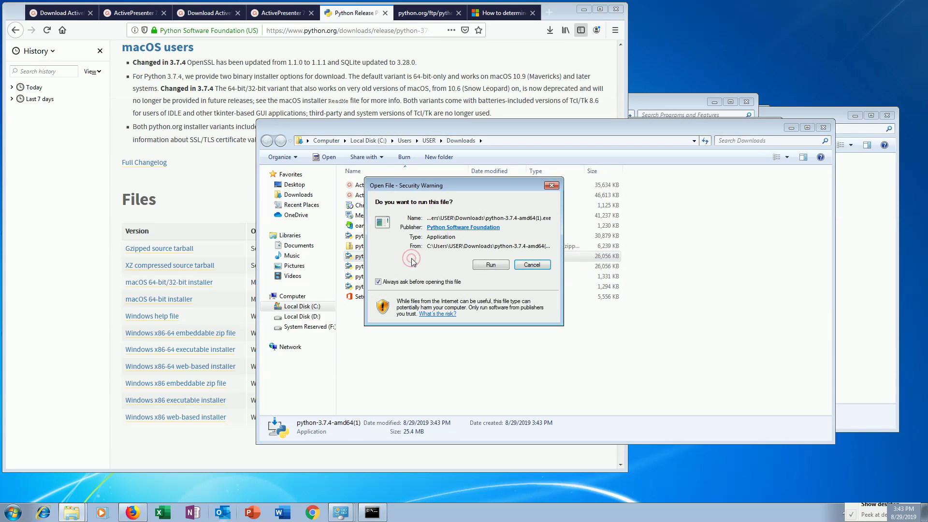
pyautogui.click(491, 265)
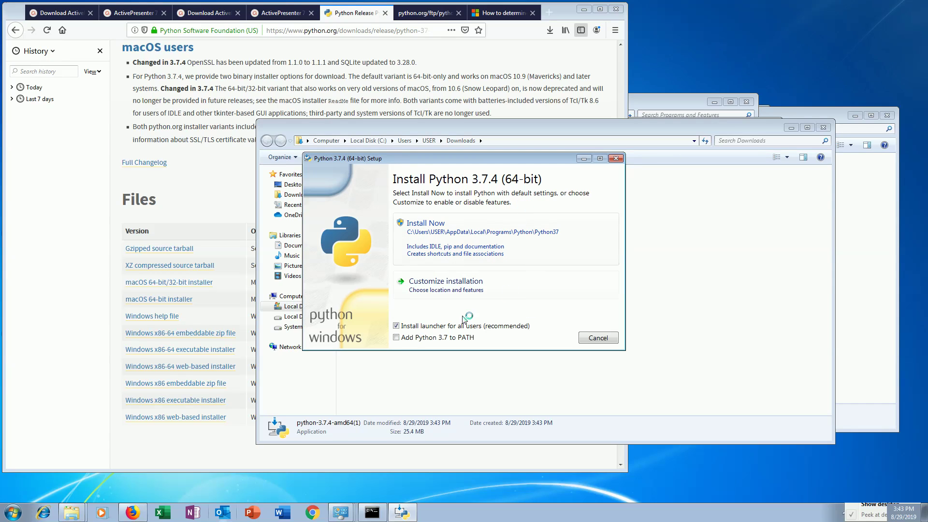
# Install Python 3.7.4 (64-bit) with default settings and Python 3.7 added to PATH, and close the setup when it finishes
pyautogui.click(419, 337)
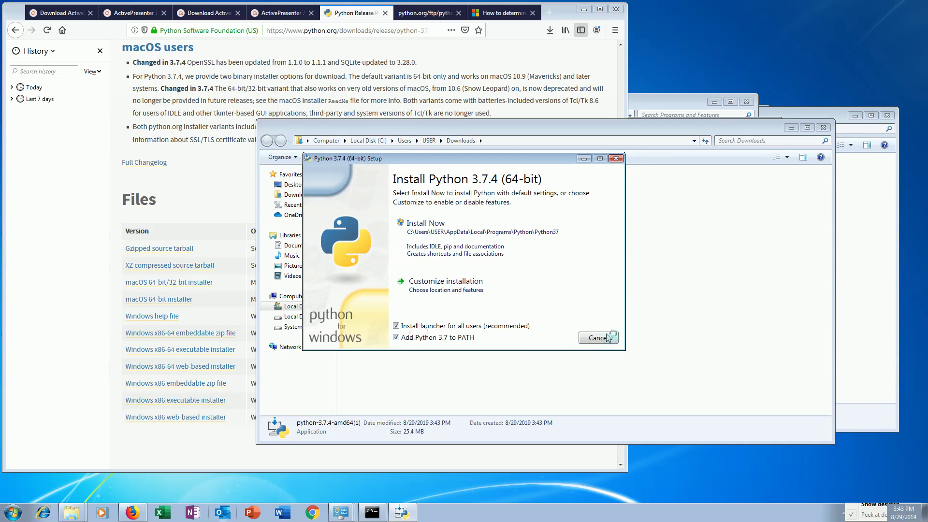
pyautogui.click(530, 236)
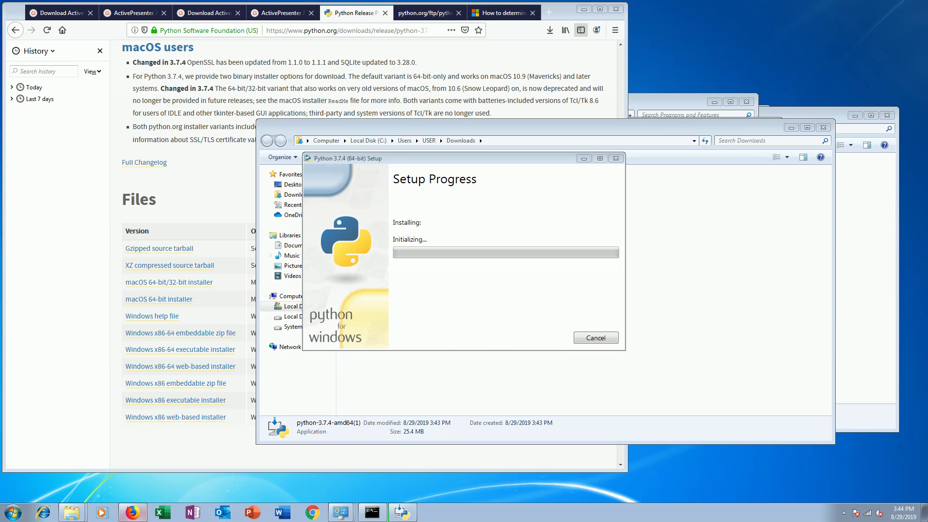
pyautogui.click(132, 512)
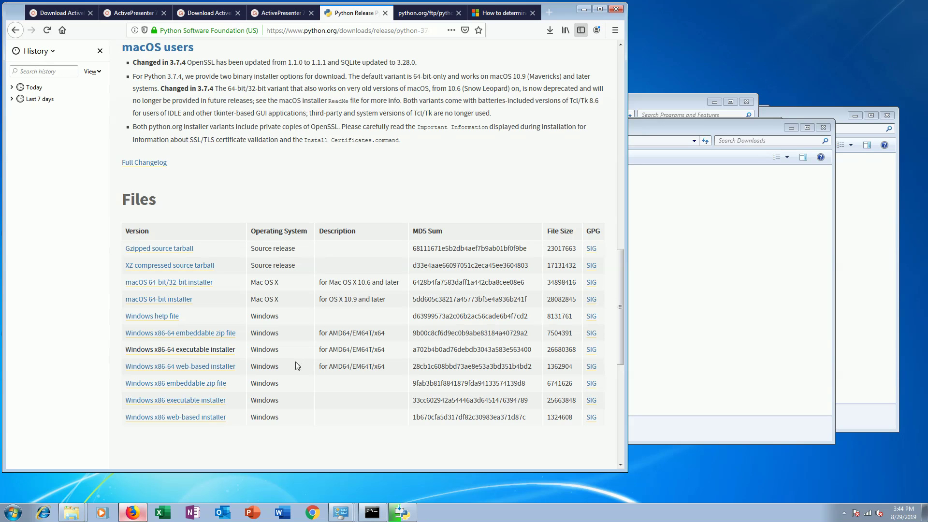
pyautogui.click(403, 514)
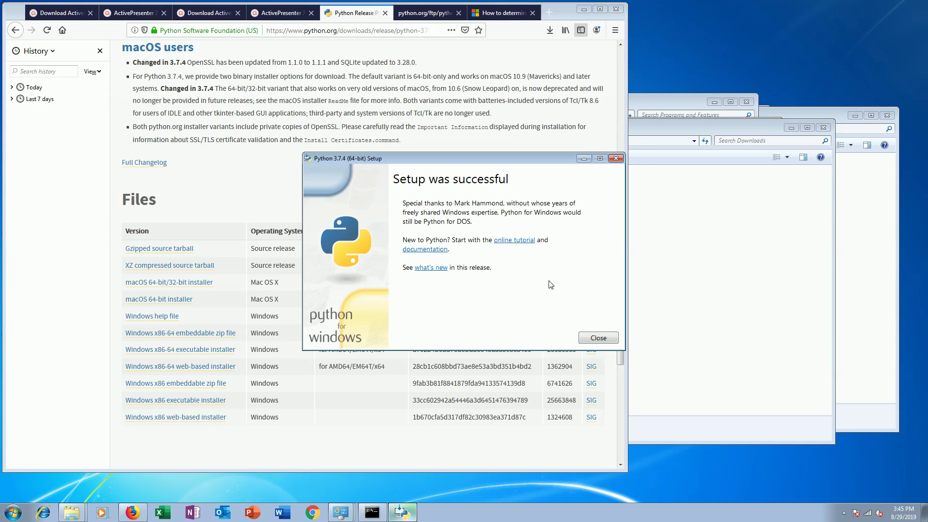
pyautogui.click(599, 339)
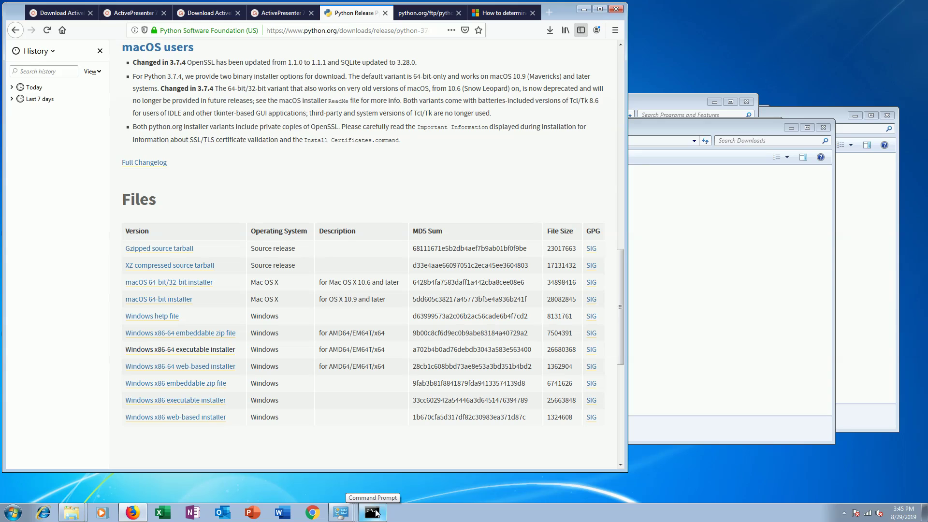
# Exit the old Command Prompt session and open a fresh one by searching the computer for "cmd"
pyautogui.click(380, 512)
pyautogui.write('ex')
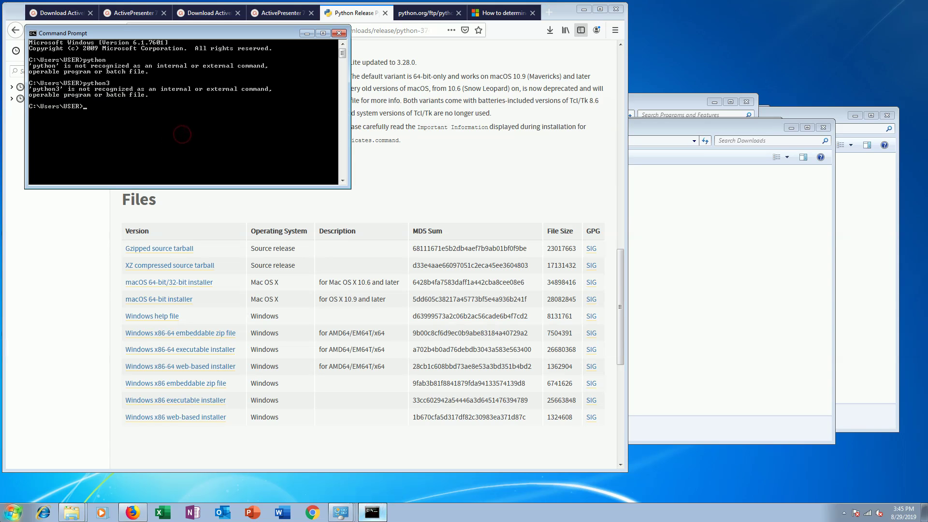
pyautogui.write('it')
pyautogui.press('Return')
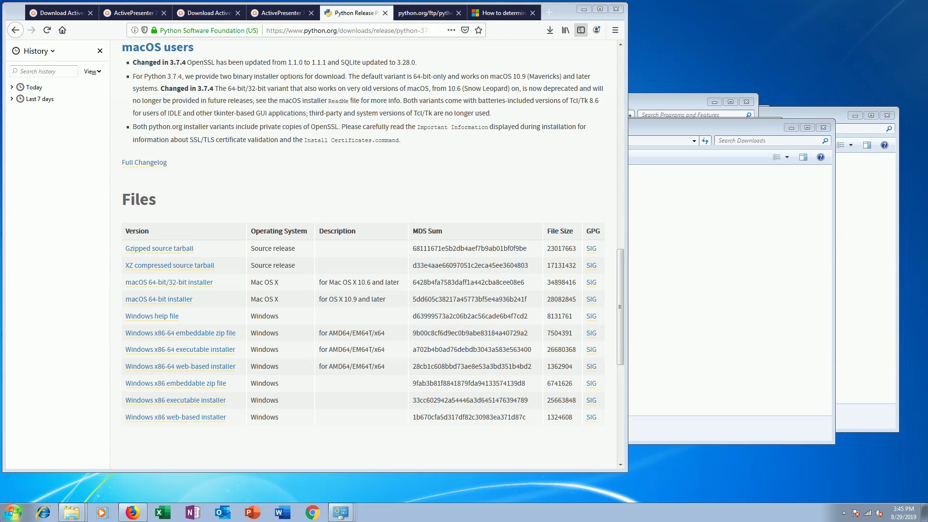
pyautogui.click(13, 512)
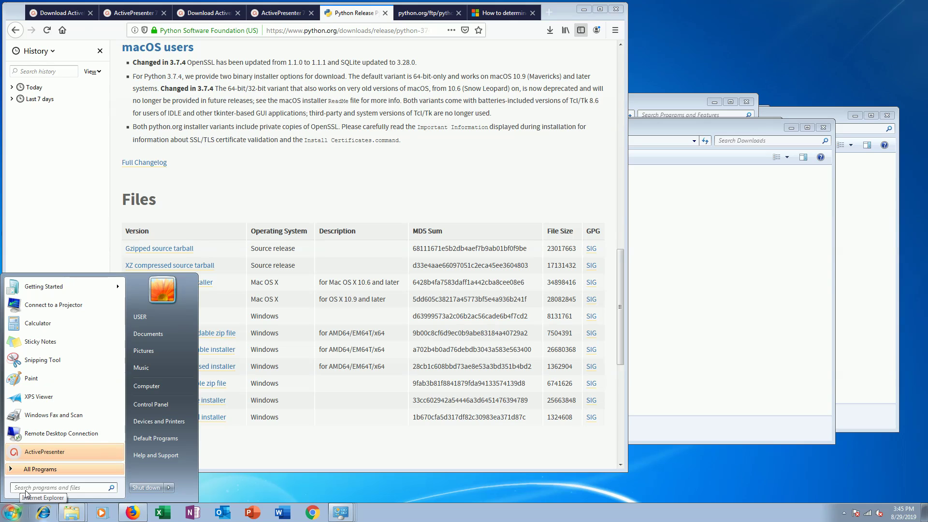
pyautogui.write('cmd')
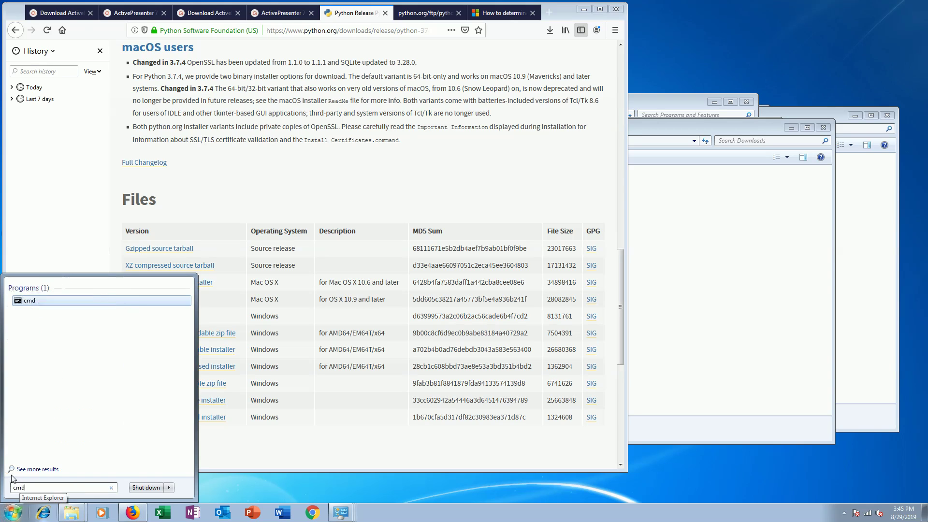
pyautogui.click(67, 307)
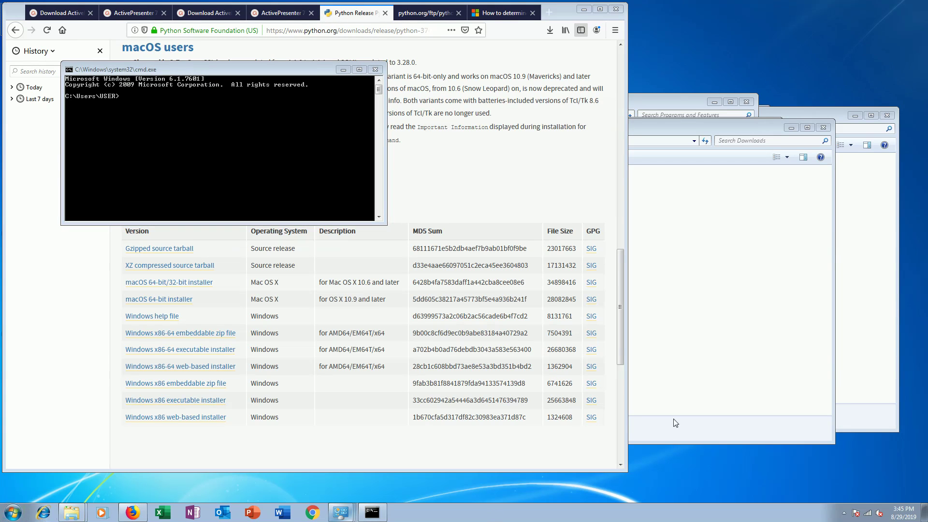
# Test the Python installation in the new Command Prompt by running python3 and python, and leave the interpreter with quit()
pyautogui.click(499, 433)
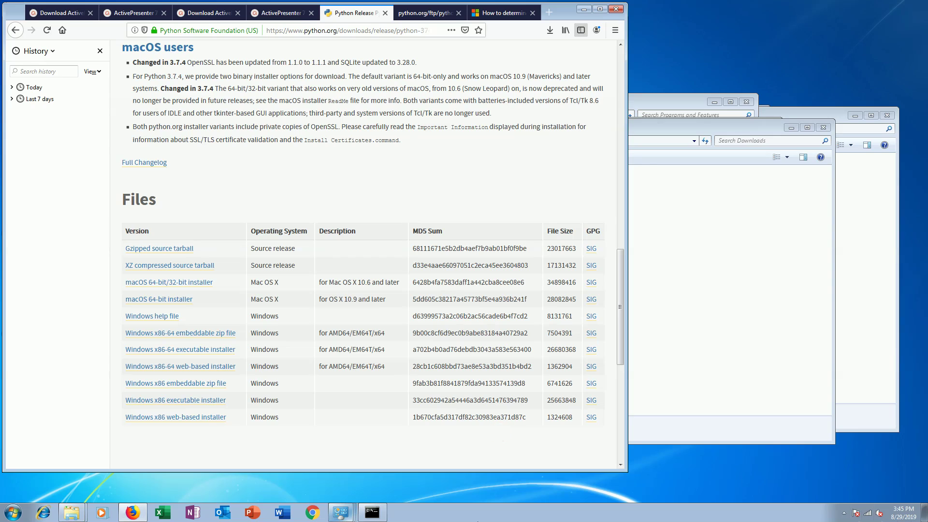
pyautogui.click(372, 512)
pyautogui.write('python3')
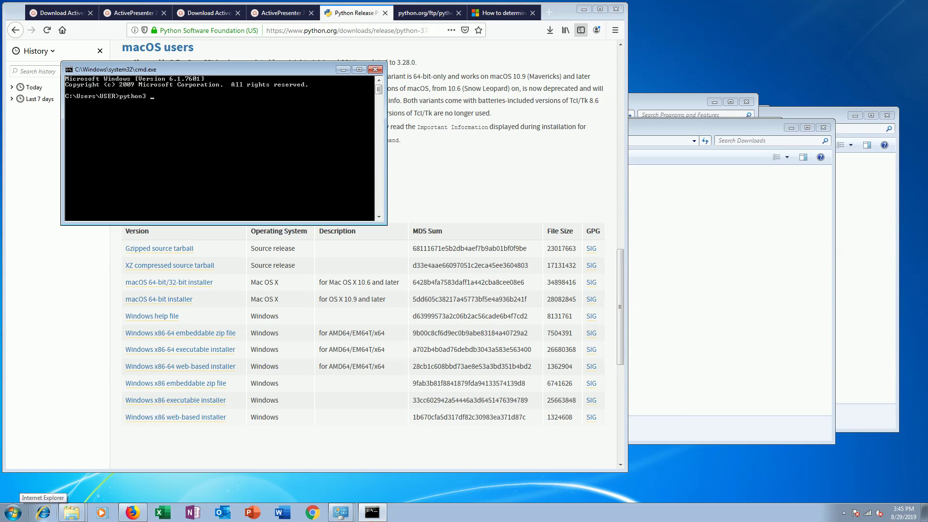
pyautogui.press('Return')
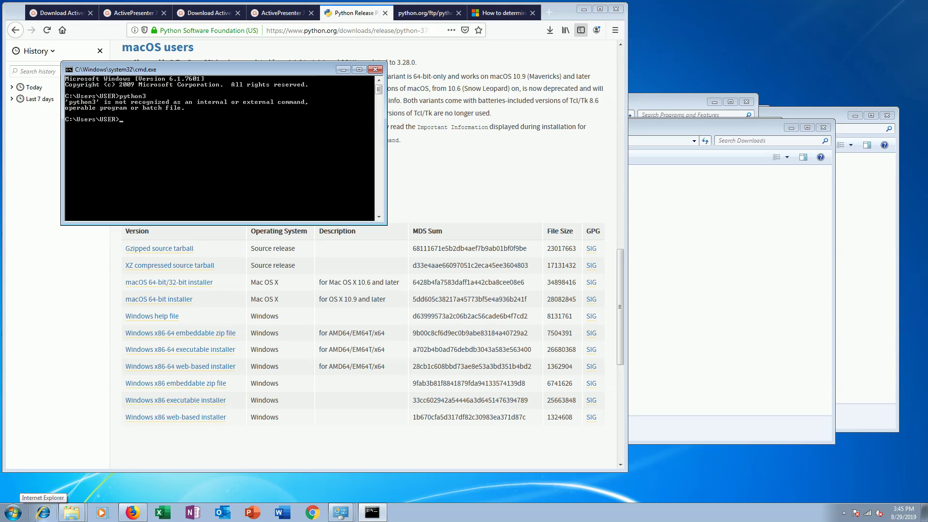
pyautogui.press('Return')
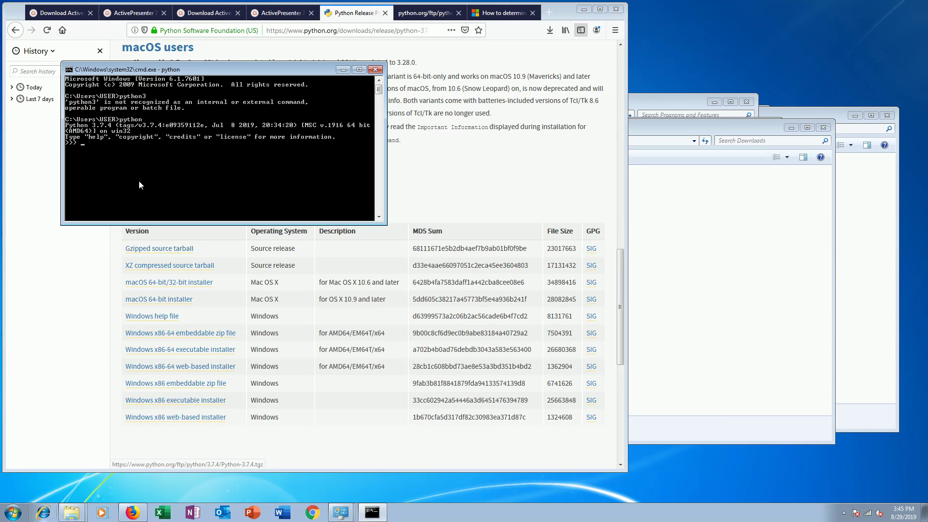
pyautogui.write('quit()')
pyautogui.press('Return')
# Run pip on its own to check it, and install the pandas package with "pip install pandas"
pyautogui.write('pip install panda')
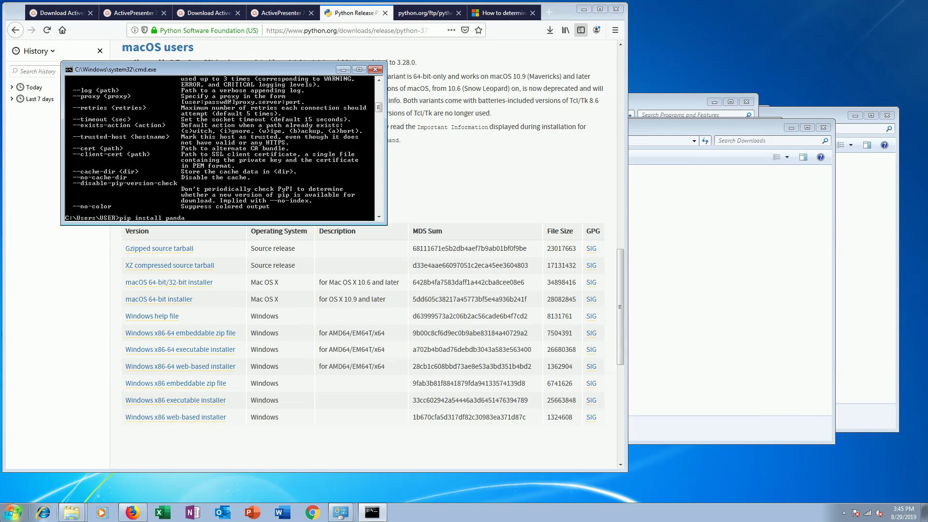
pyautogui.write('s')
pyautogui.press('Return')
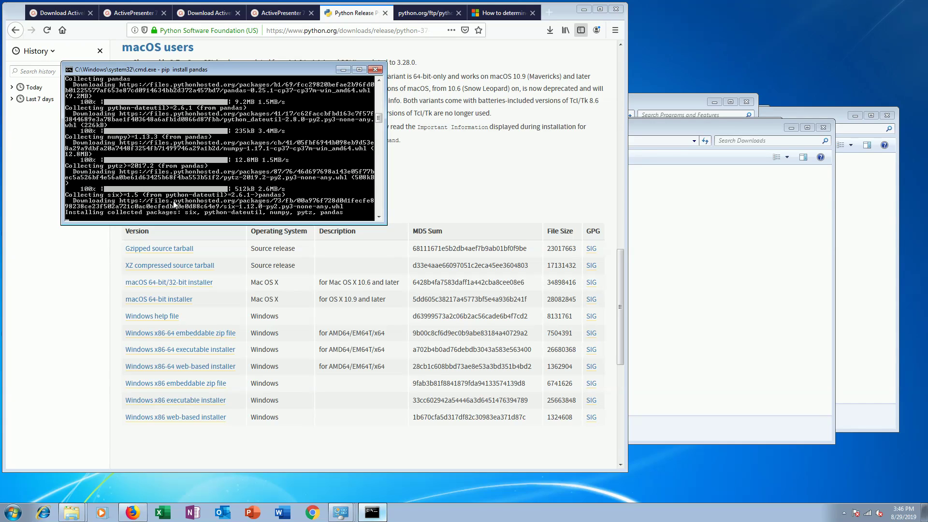
# Bring up the Programs and Features list of installed programs and close its window
pyautogui.click(341, 514)
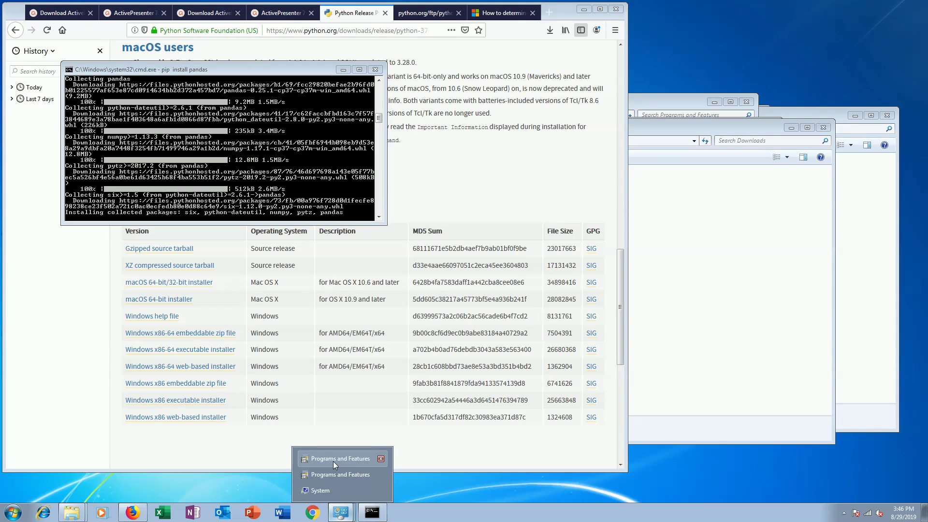
pyautogui.click(333, 461)
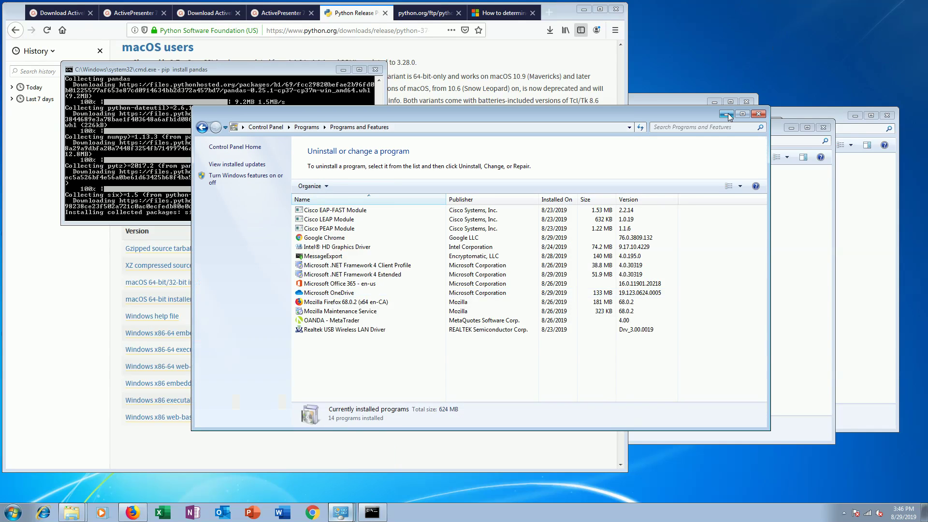
pyautogui.click(758, 114)
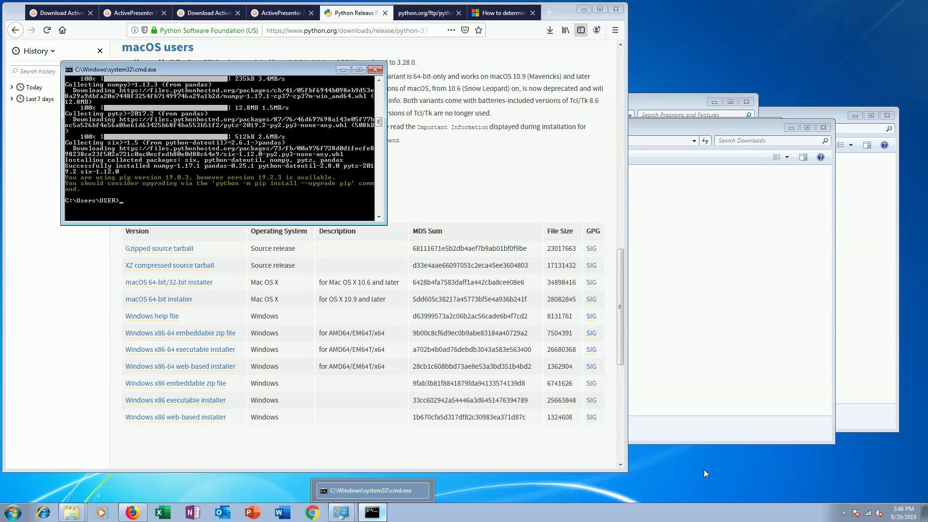
pyautogui.click(845, 513)
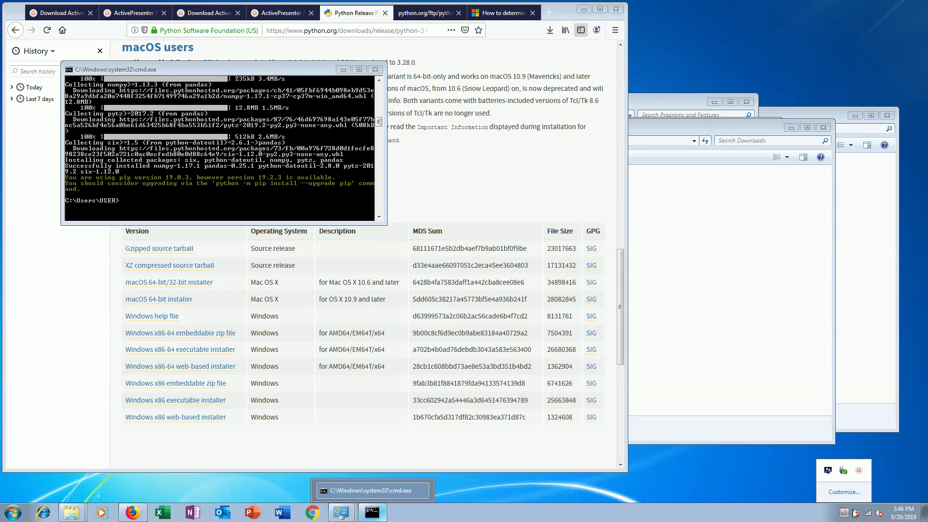